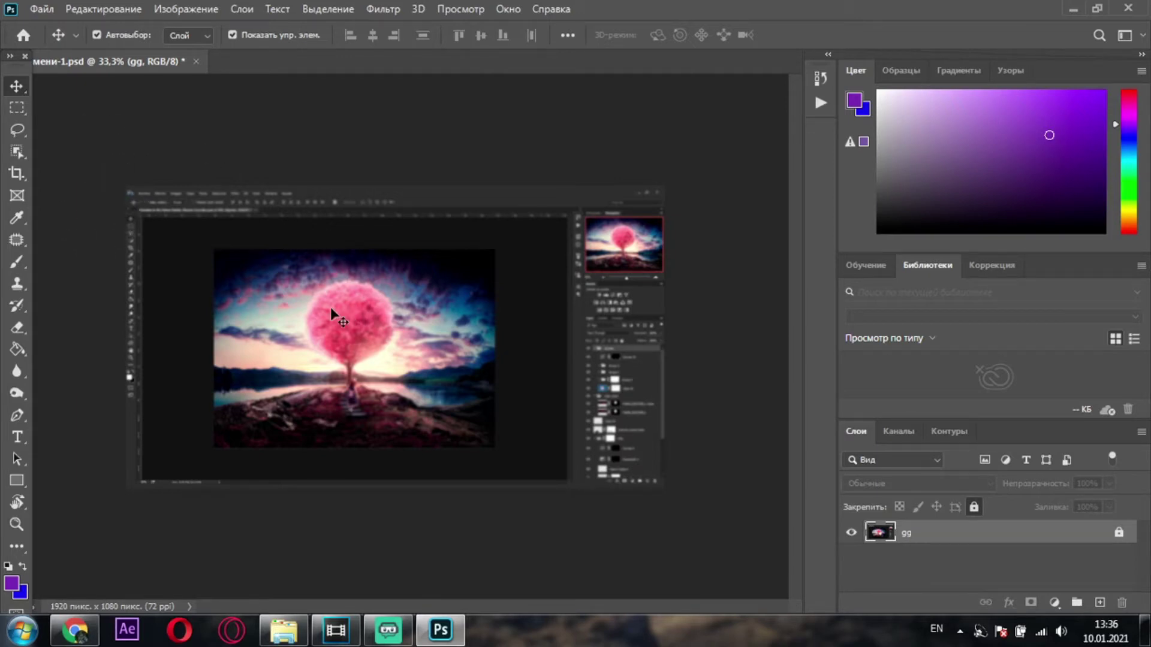
Step: Bring up the Рабочая папка working folder over Photoshop from the taskbar
click(279, 629)
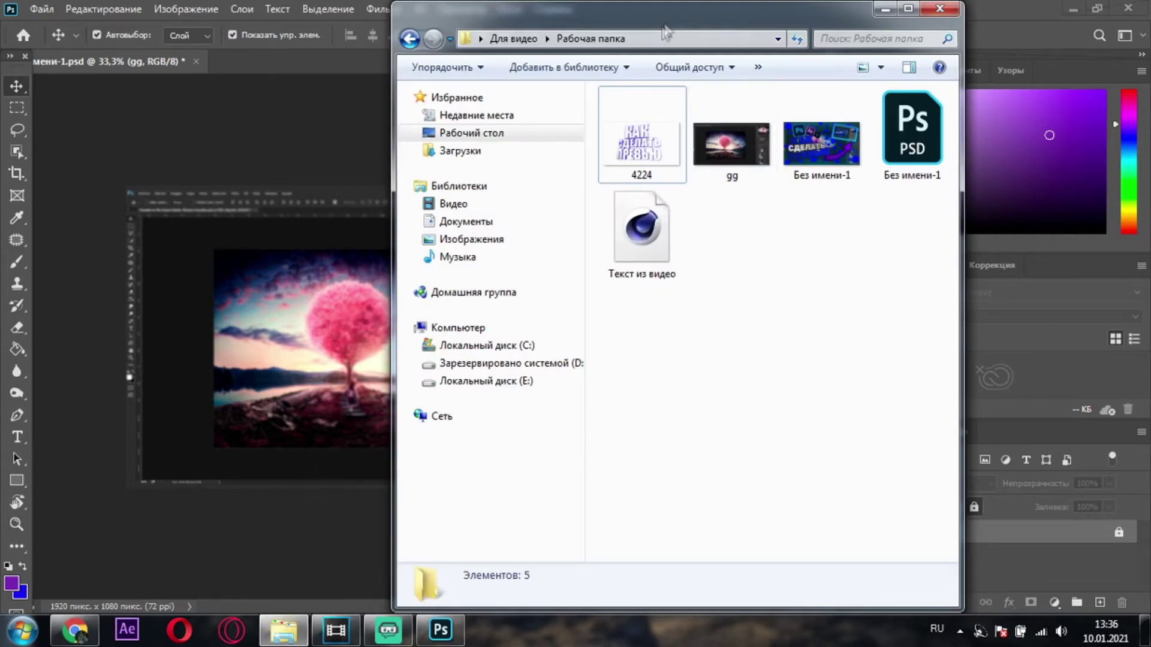
Step: Open the 'Текст из видео' .c4d project from Рабочая папка in Cinema 4D
click(634, 276)
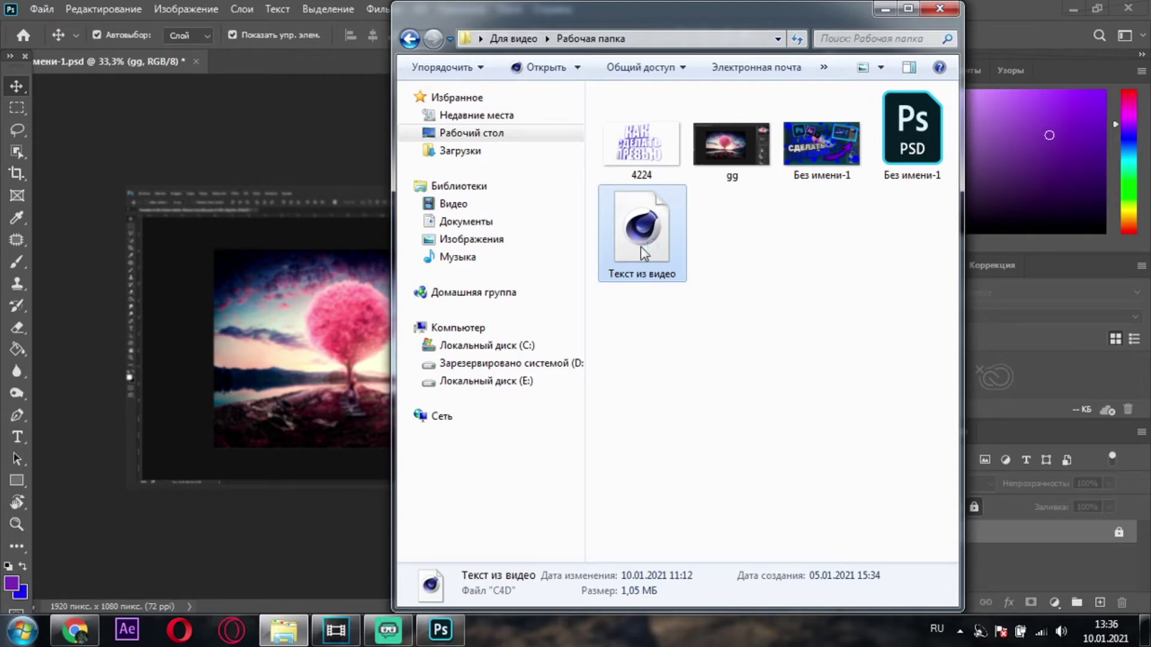
double_click(643, 252)
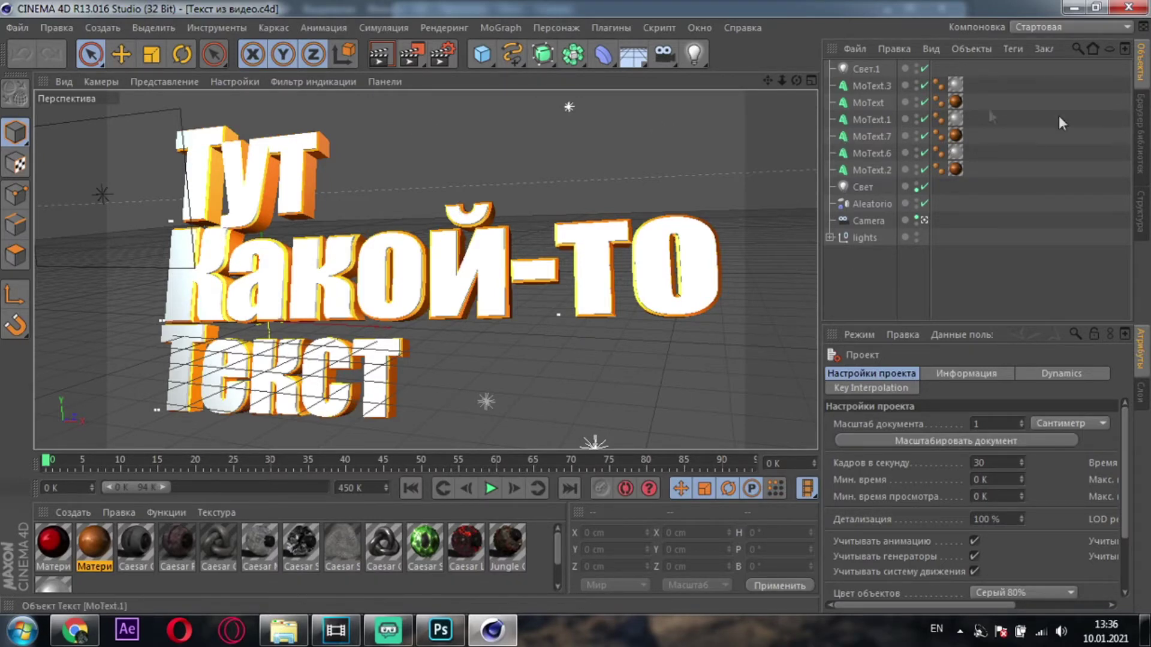
Step: Change the top MoText line from 'Тут' to 'КАК' in the Russian layout
click(856, 85)
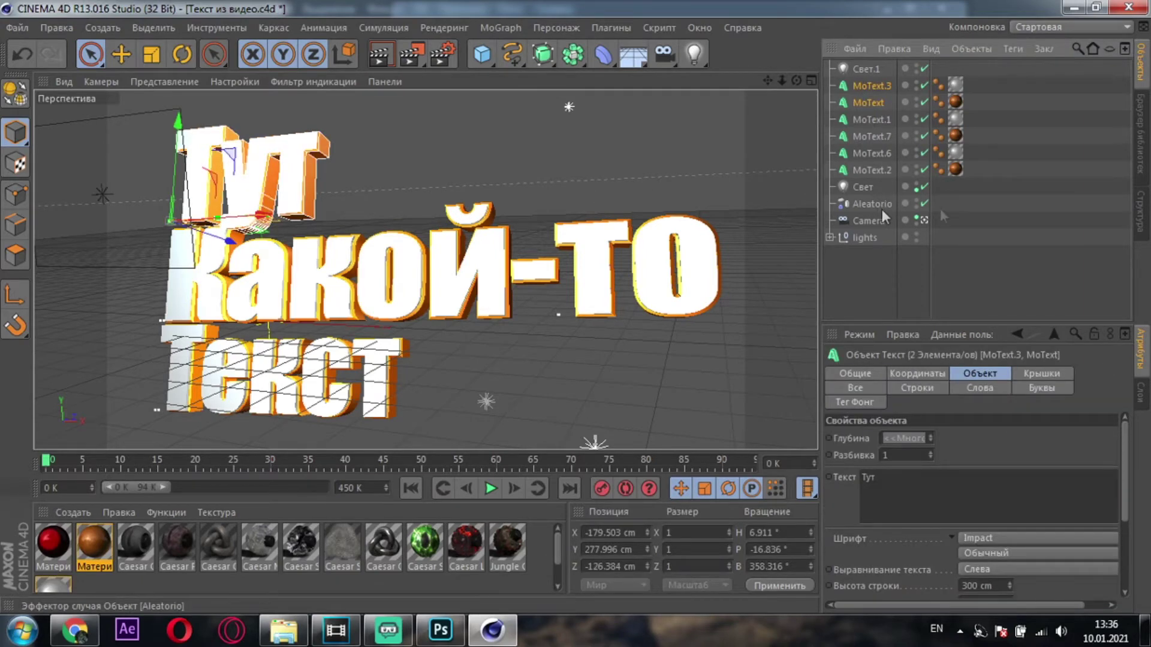
click(916, 511)
key(BackSpace)
key(BackSpace)
key(BackSpace)
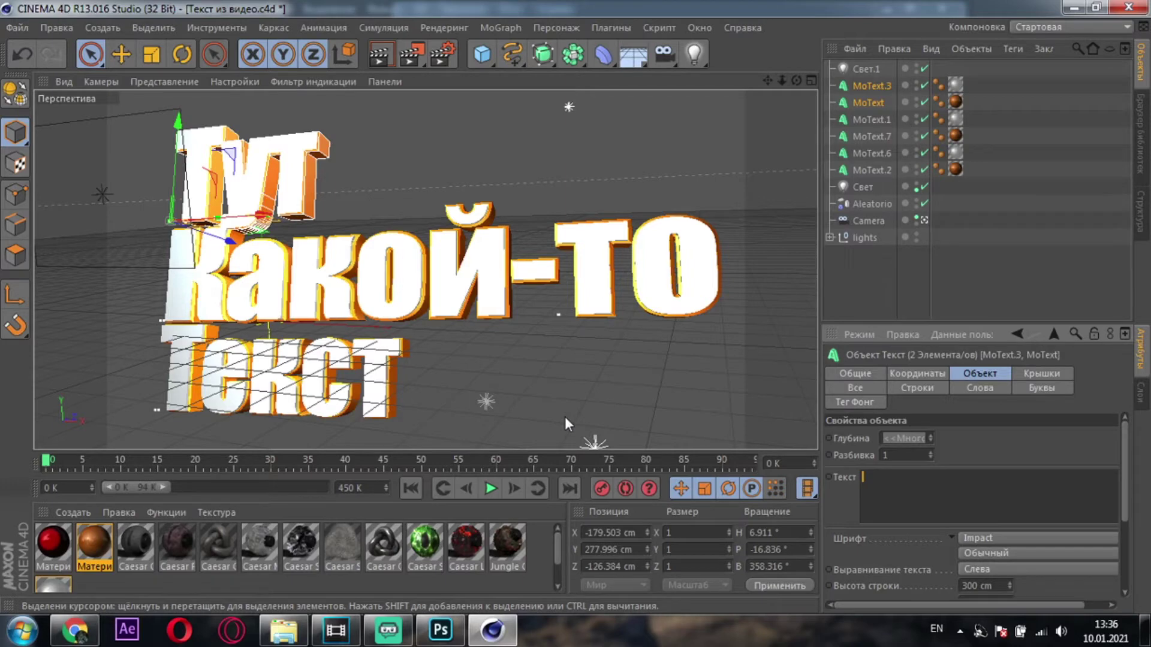
key(alt+shift)
text(КАК)
Step: Replace the middle line's 'Какой-то' text with 'СДЕЛАТЬ'
click(863, 118)
ctrl+click(862, 136)
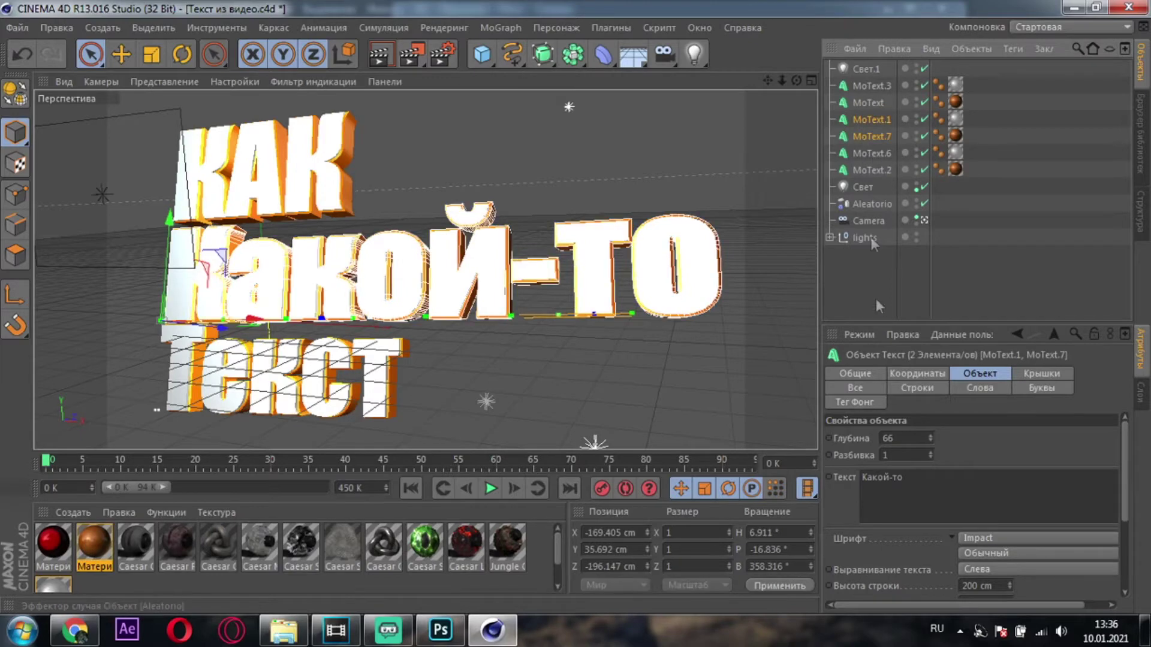
key(ctrl+a)
text(фСДЕЛАТЬ)
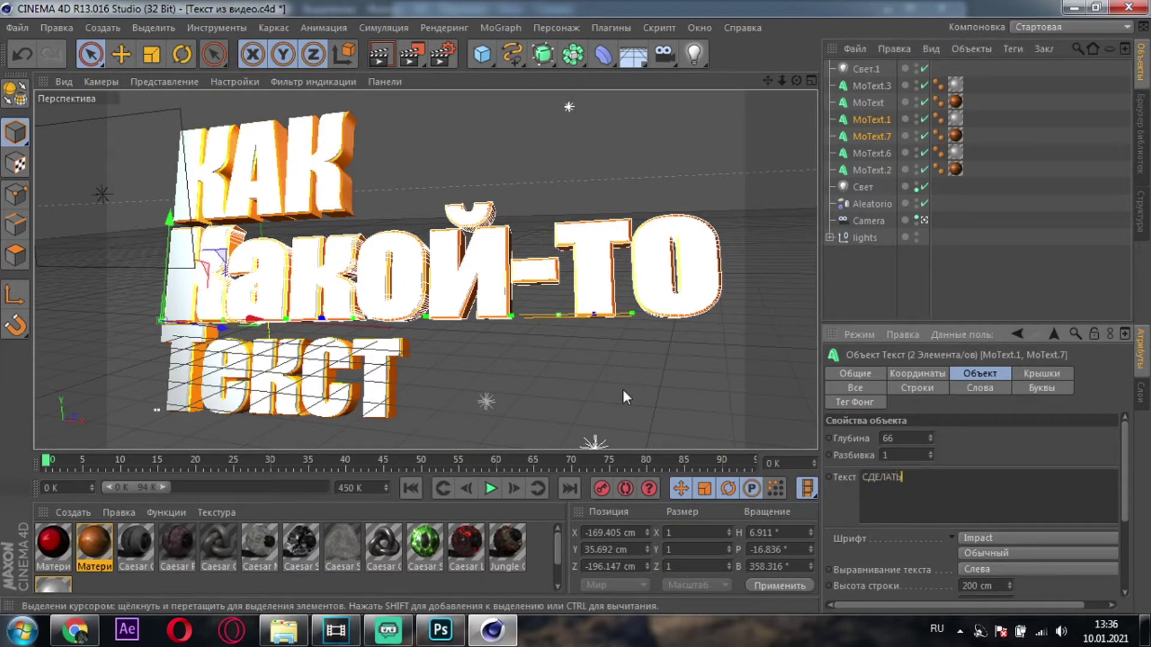
Step: Set the bottom line's text to 'ПРЕВЬЮ' and apply it
click(881, 148)
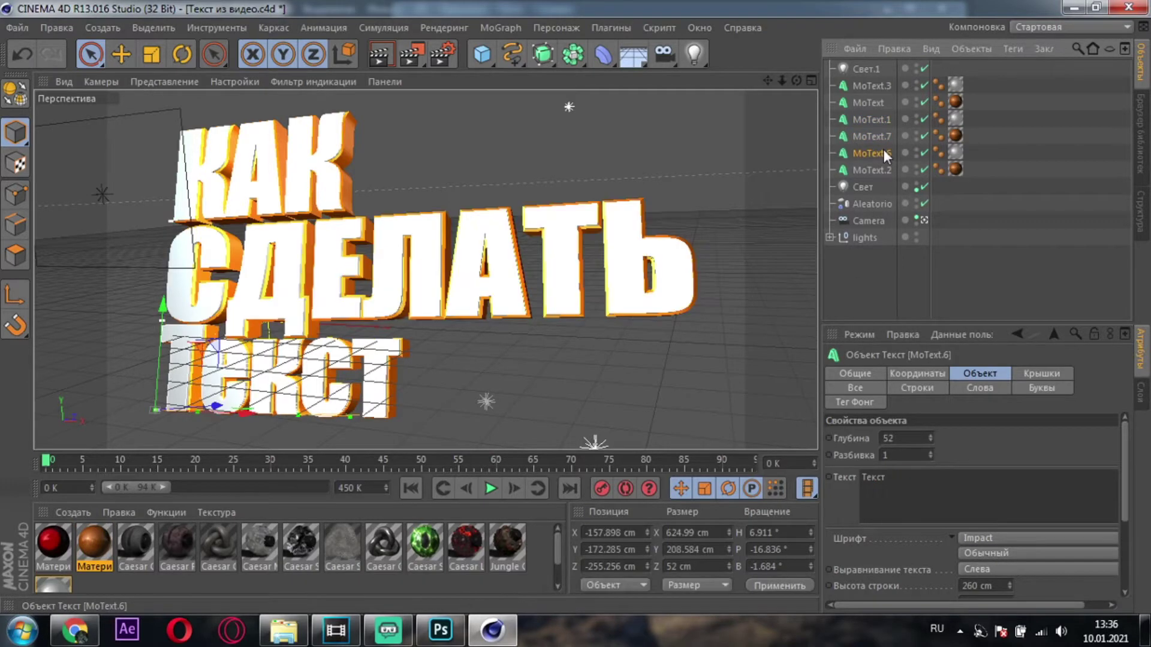
ctrl+click(867, 171)
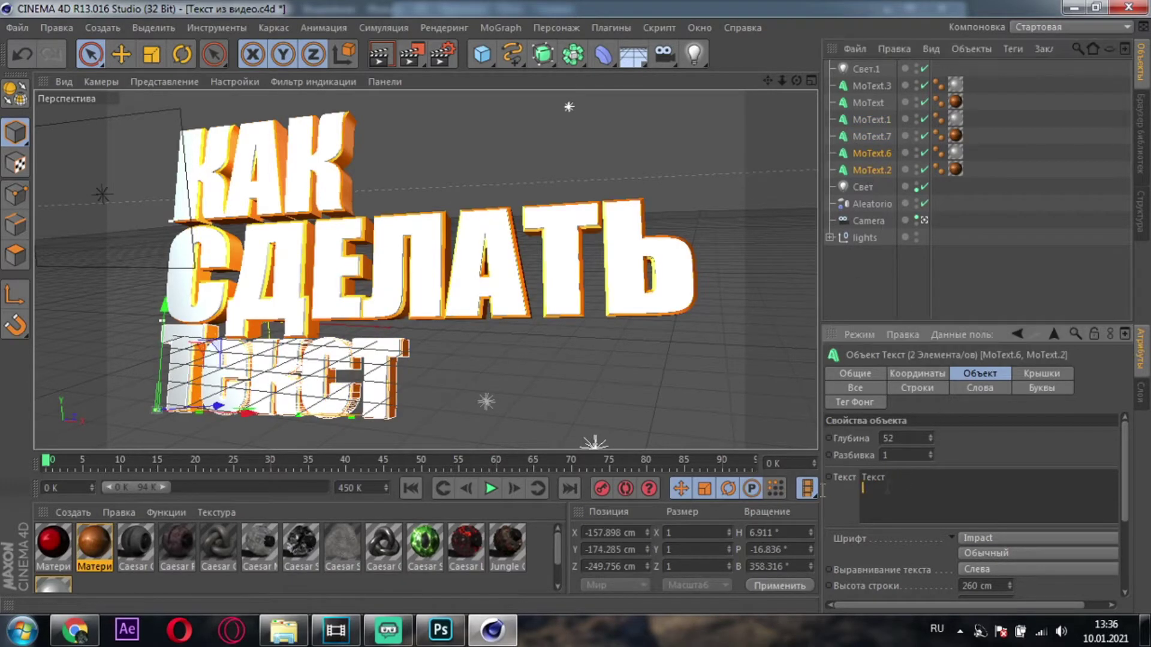
text(ПРЕВЬЮ)
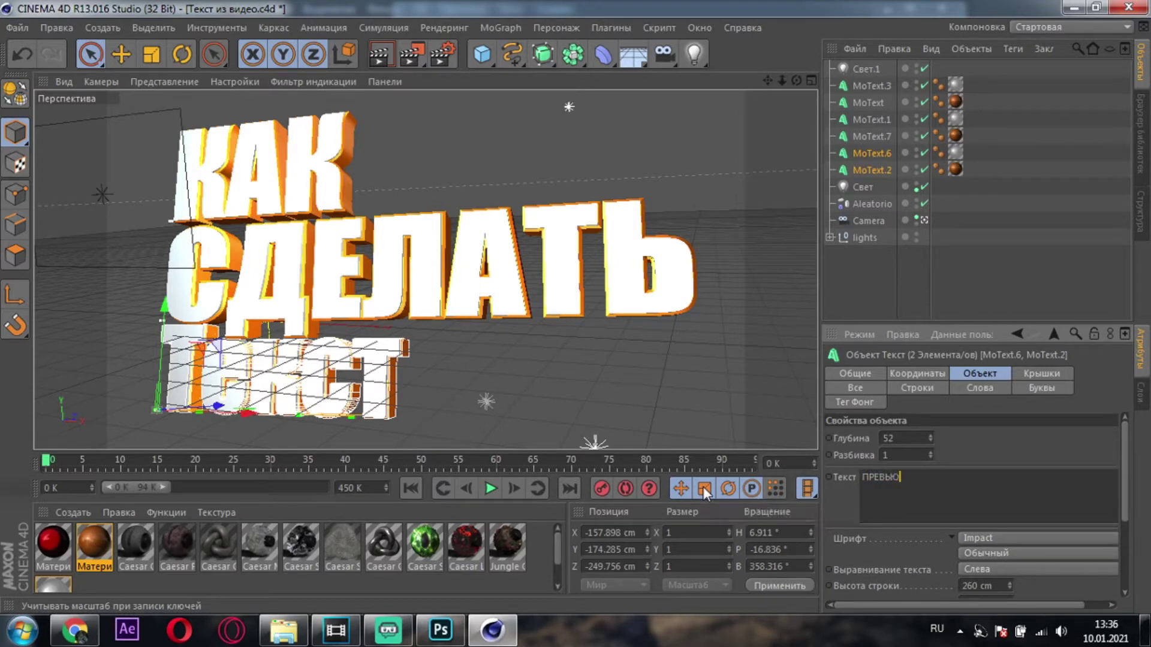
click(539, 350)
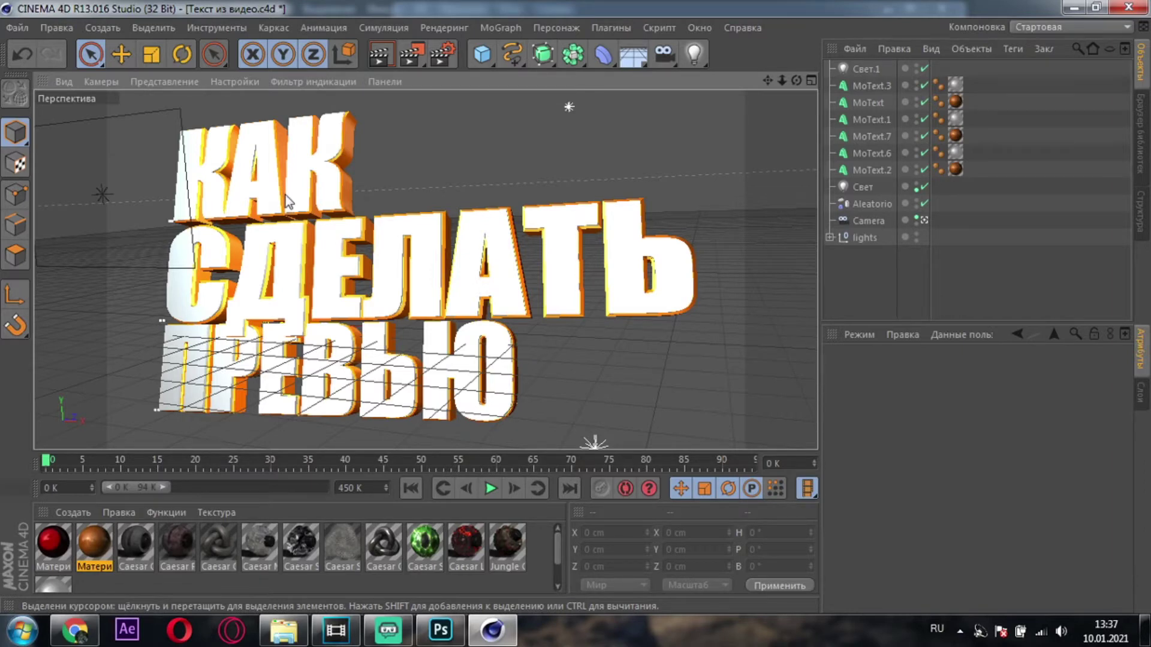
click(323, 191)
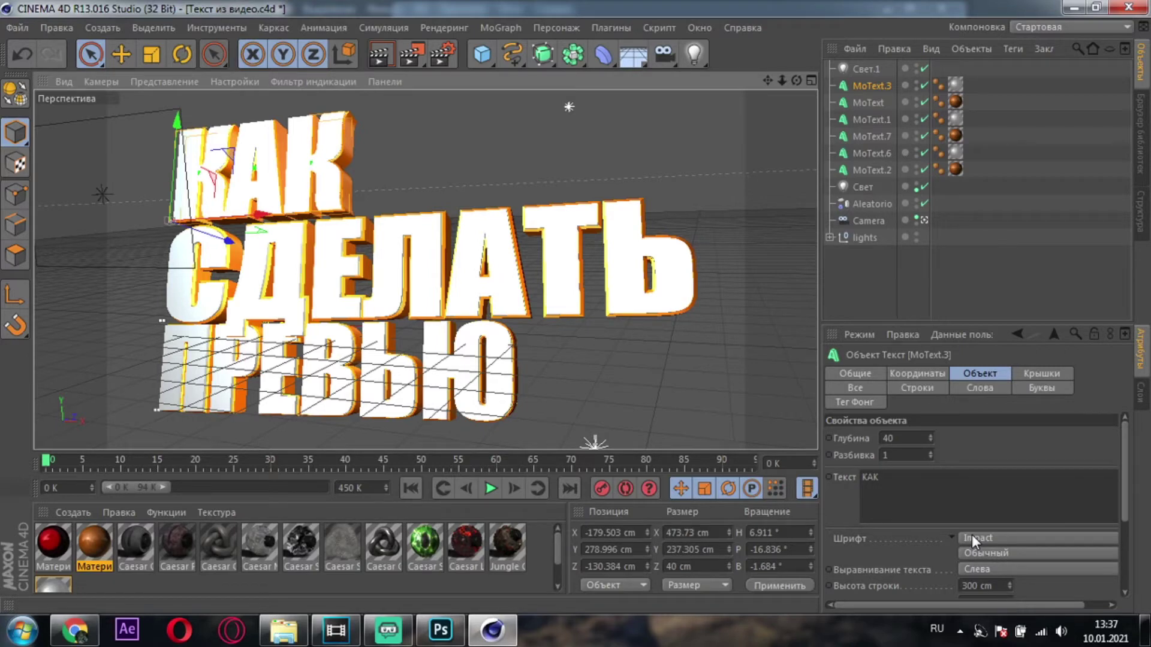
Step: Enlarge the КАК line slightly and centre it above СДЕЛАТЬ
drag(871, 153, 866, 103)
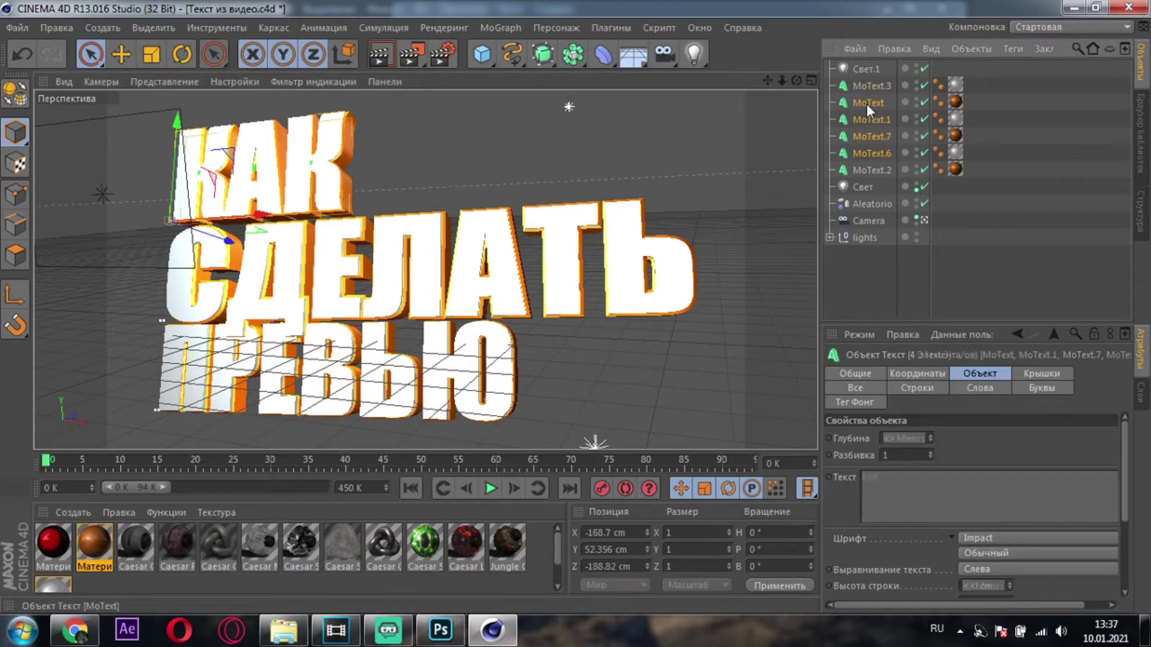
click(866, 104)
shift+click(869, 89)
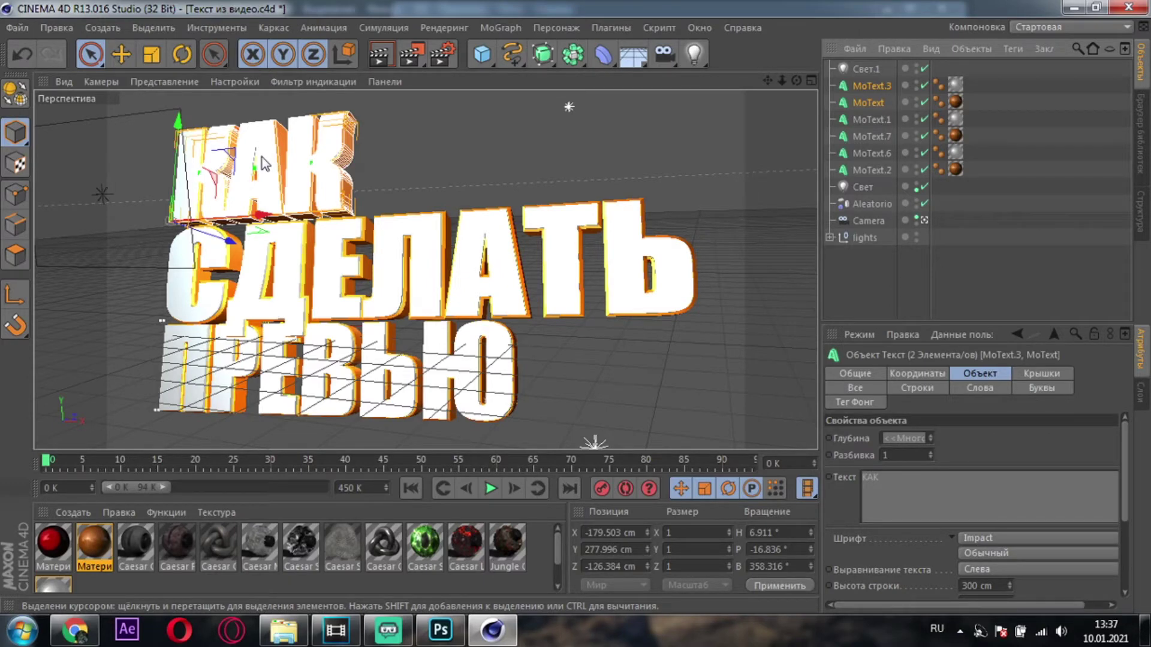
drag(261, 215, 418, 227)
scroll(418, 227, down, 5)
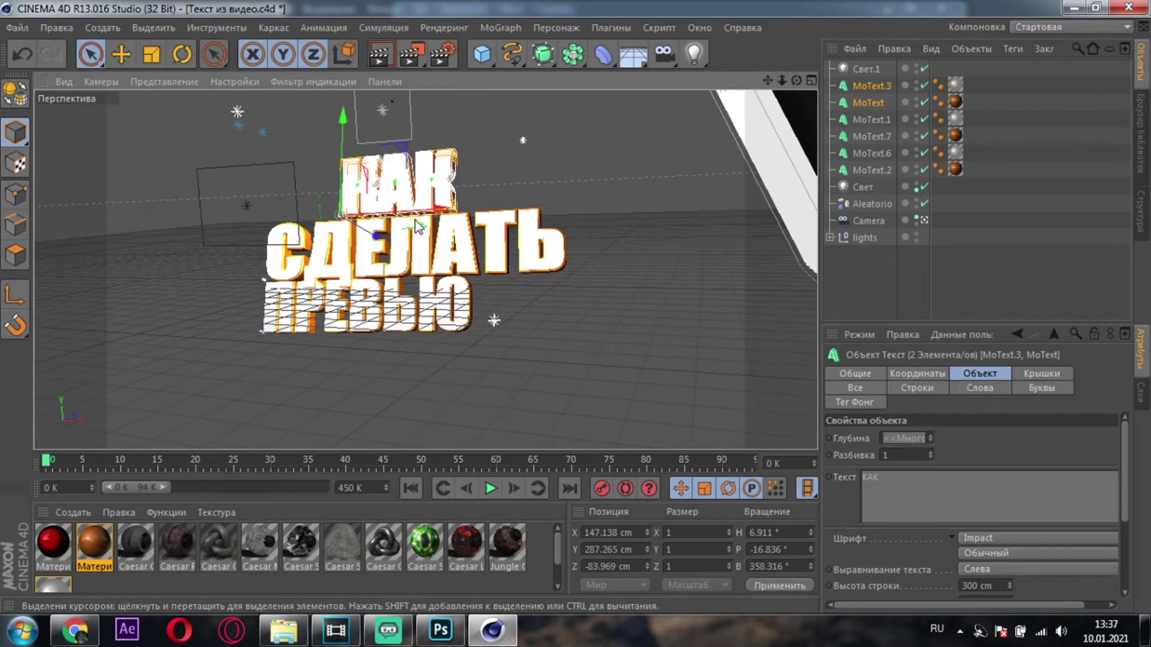
scroll(418, 227, up, 3)
click(152, 54)
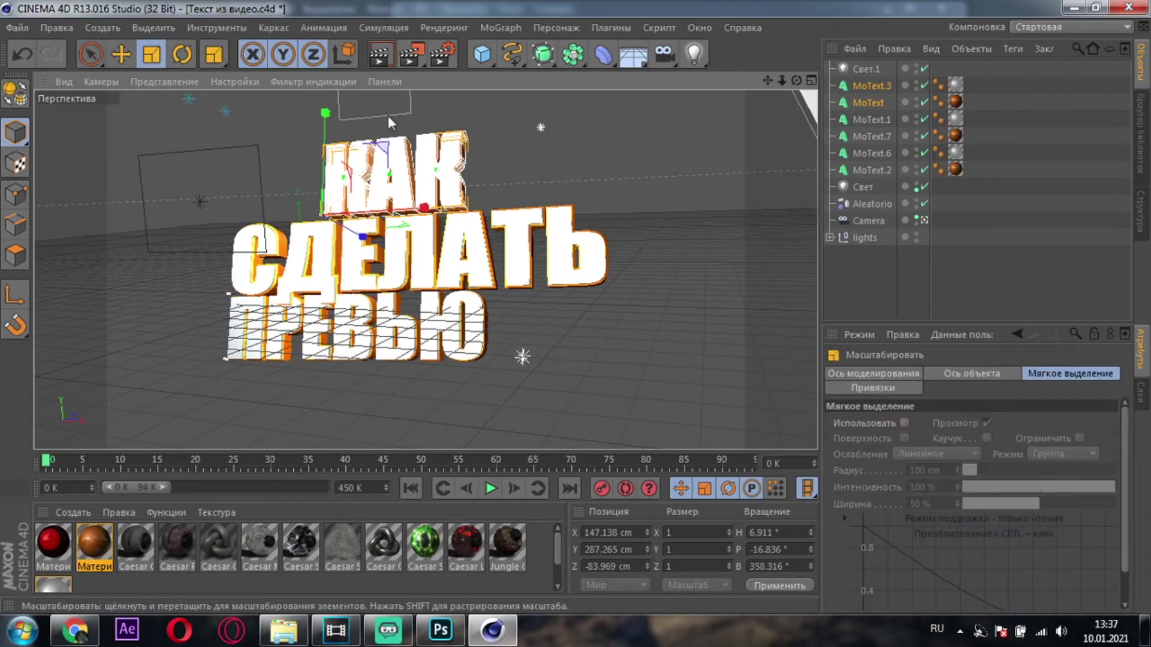
mouse_move(324, 120)
mouse_down()
mouse_move(344, 120)
mouse_move(340, 138)
mouse_up()
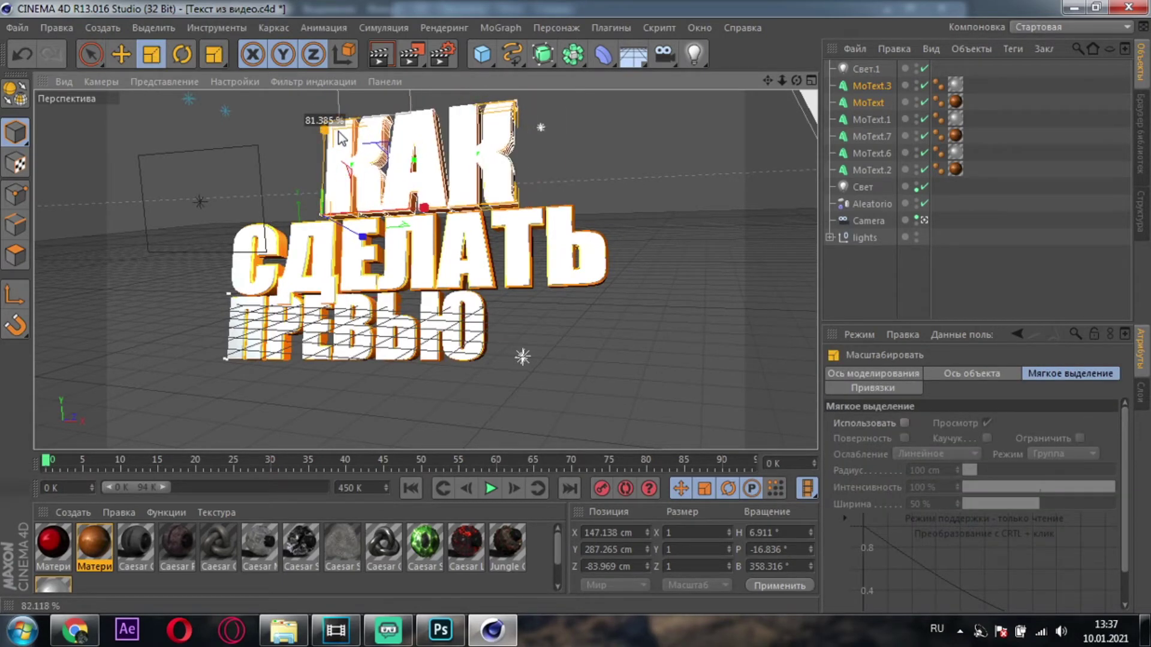
drag(341, 138, 336, 143)
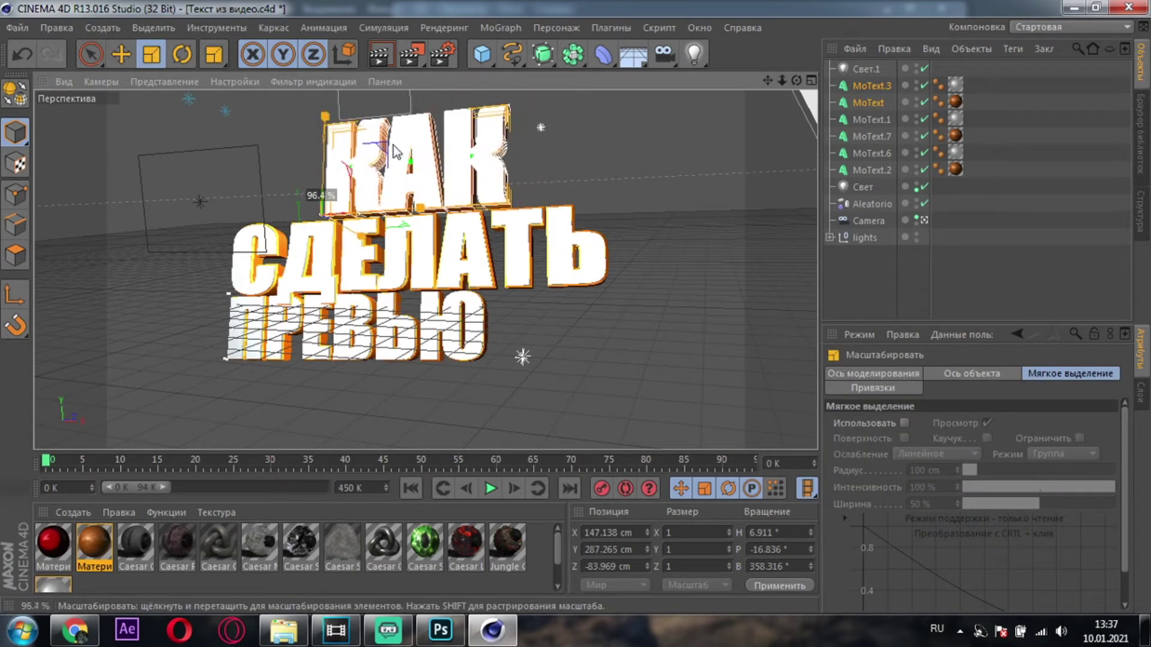
click(122, 53)
drag(423, 208, 404, 217)
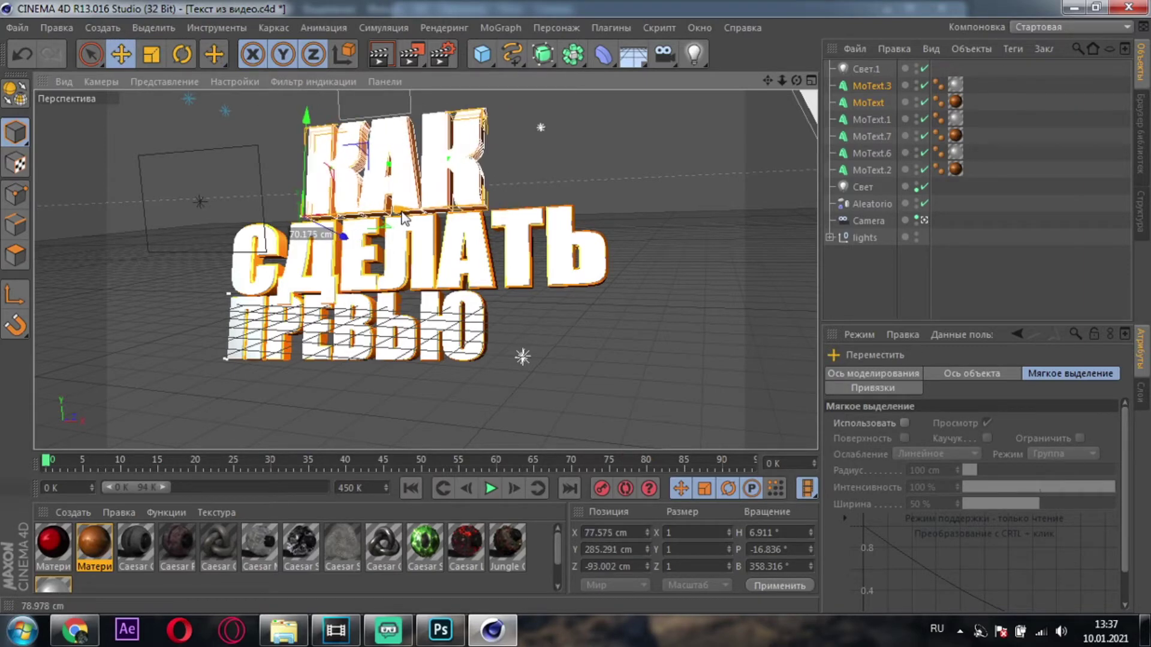
Step: Scale up the ПРЕВЬЮ line and position it beneath СДЕЛАТЬ
click(871, 153)
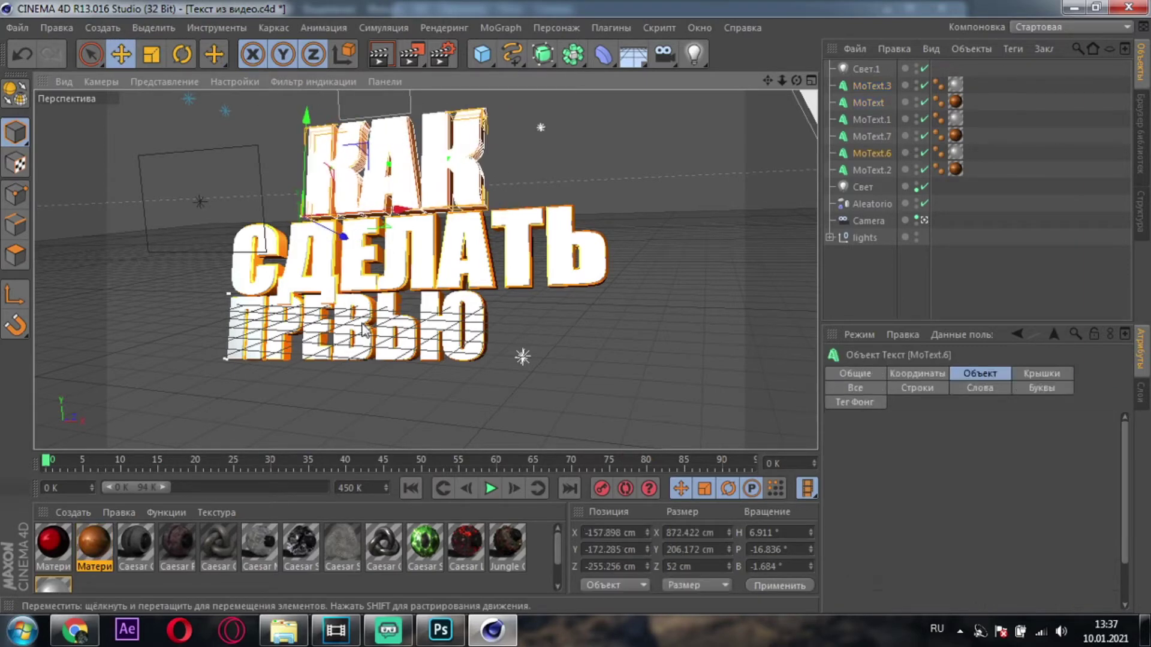
click(865, 169)
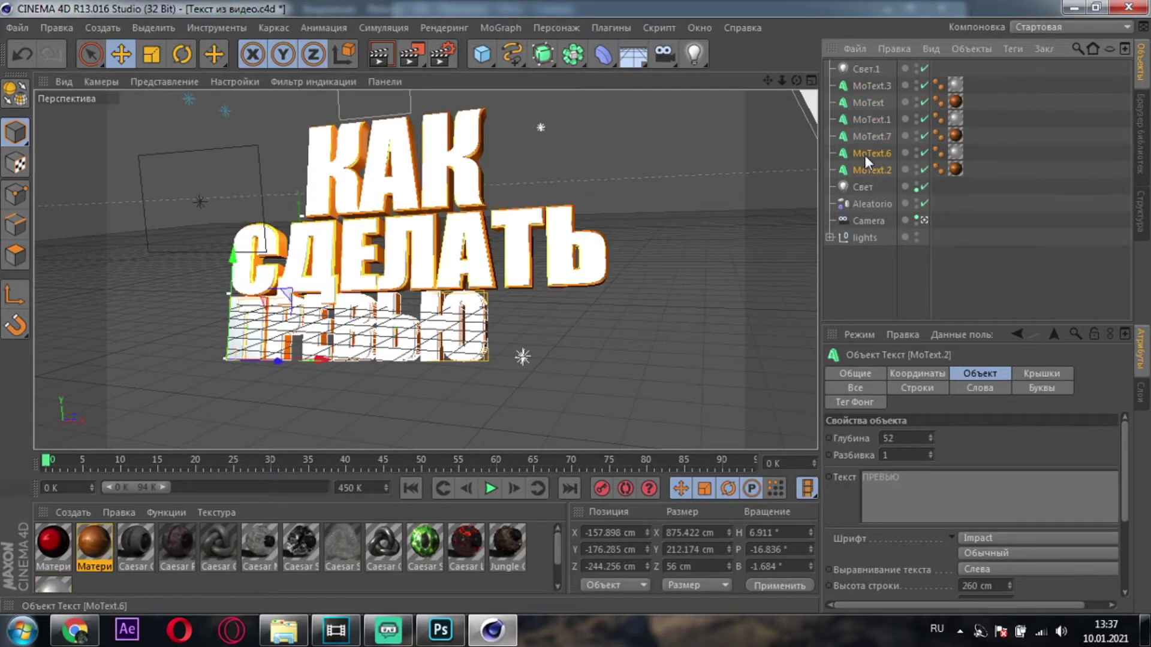
ctrl+click(865, 155)
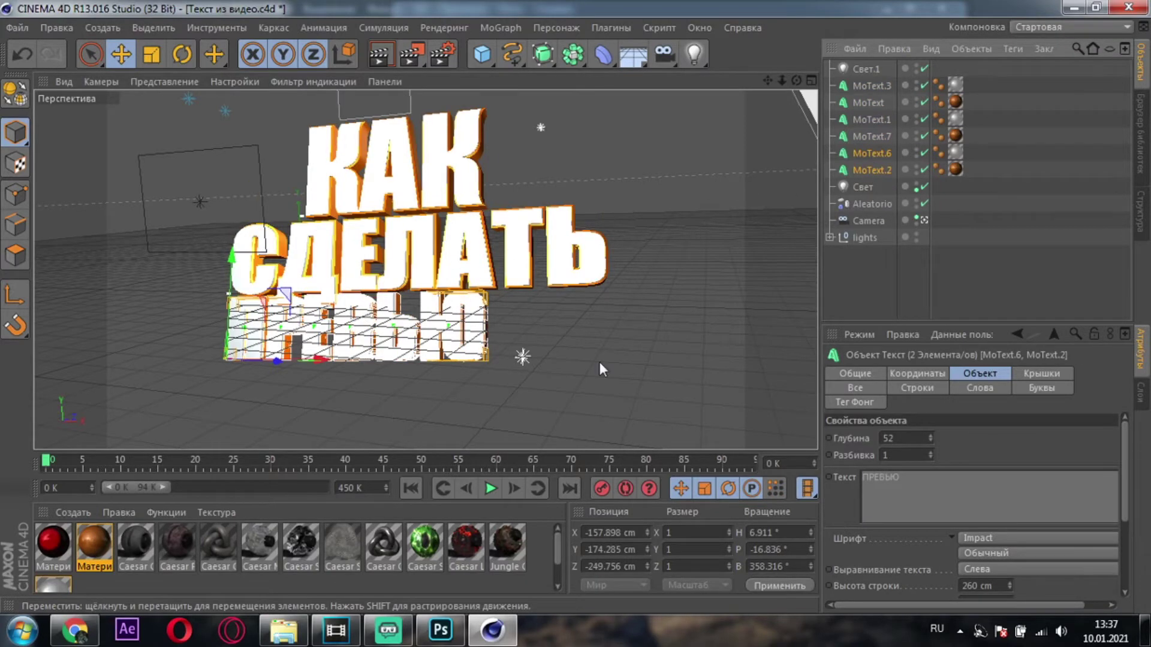
drag(316, 358, 354, 367)
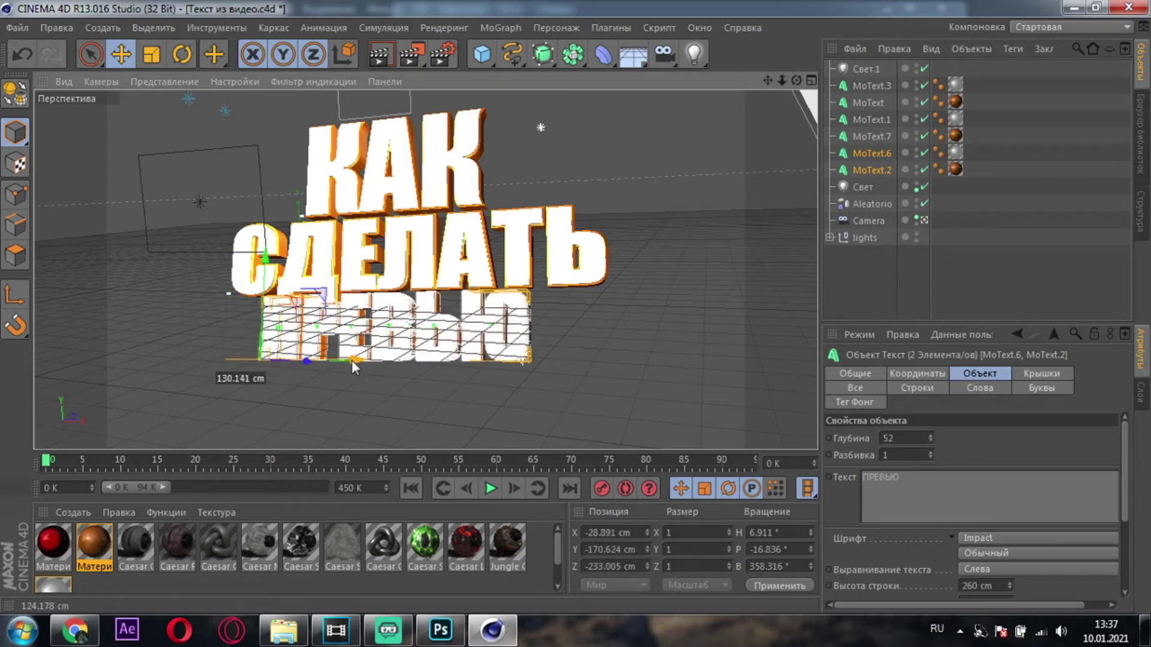
drag(265, 264, 269, 286)
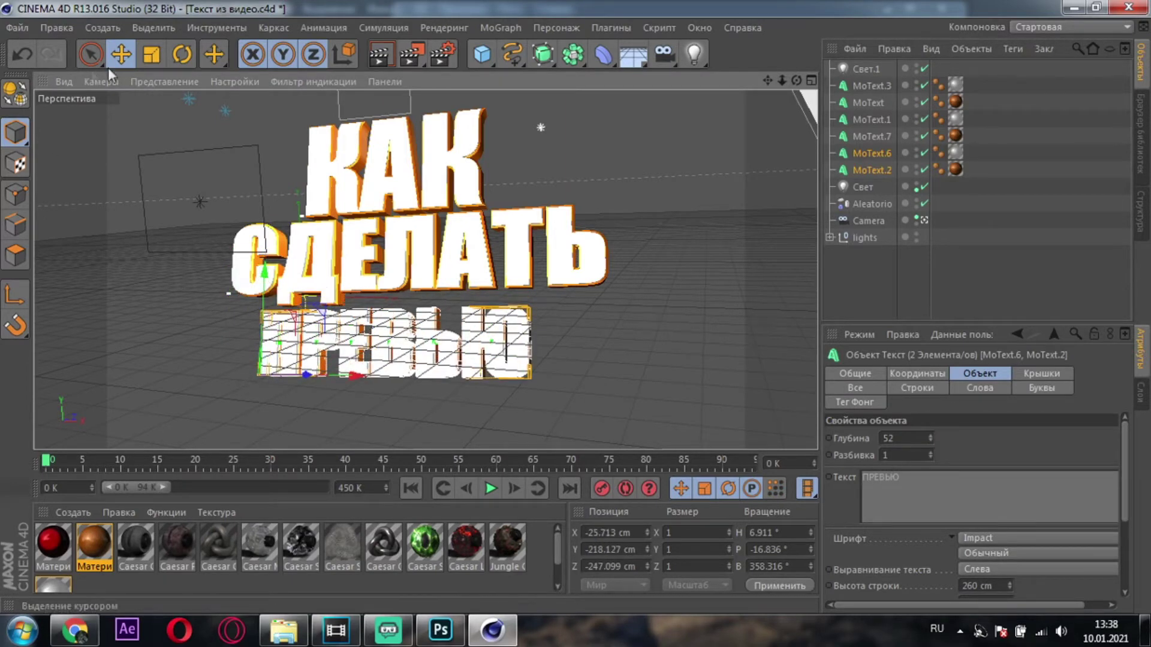
click(152, 54)
drag(368, 374, 408, 400)
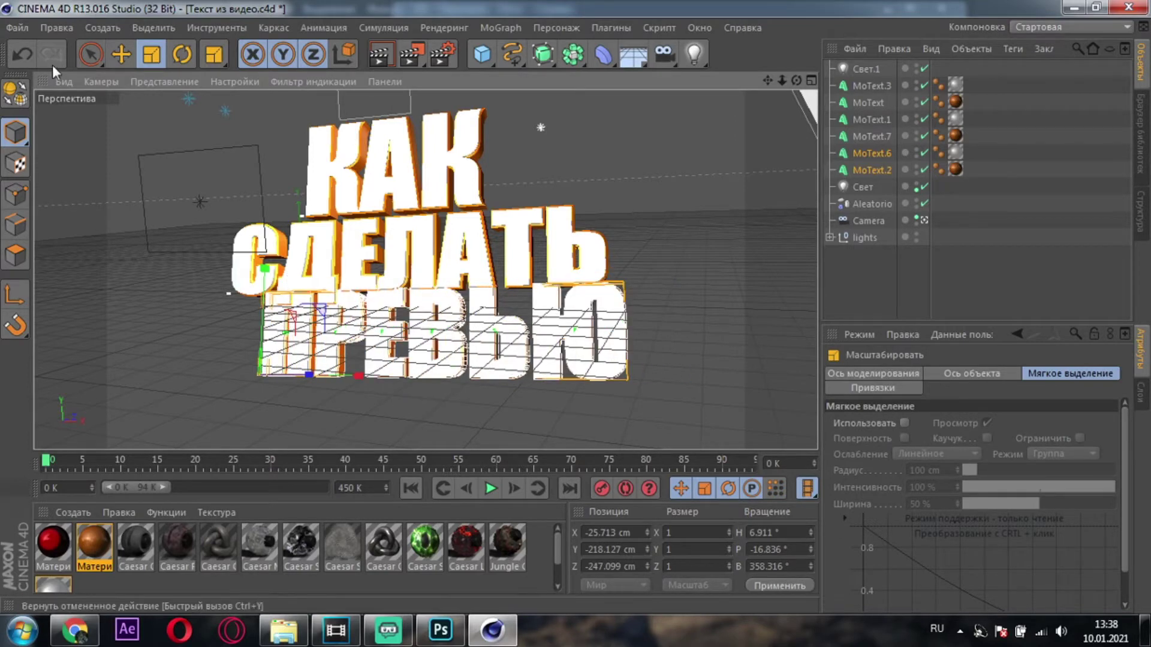
click(121, 54)
mouse_move(367, 294)
mouse_down()
mouse_move(356, 373)
mouse_move(324, 400)
mouse_up()
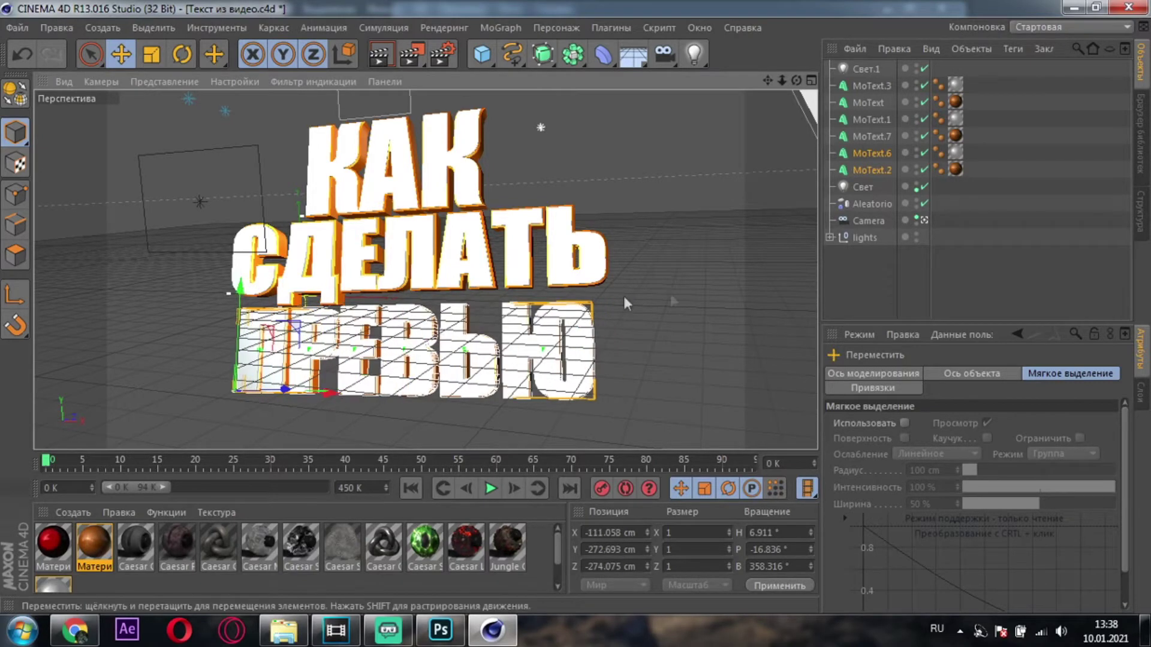
click(692, 294)
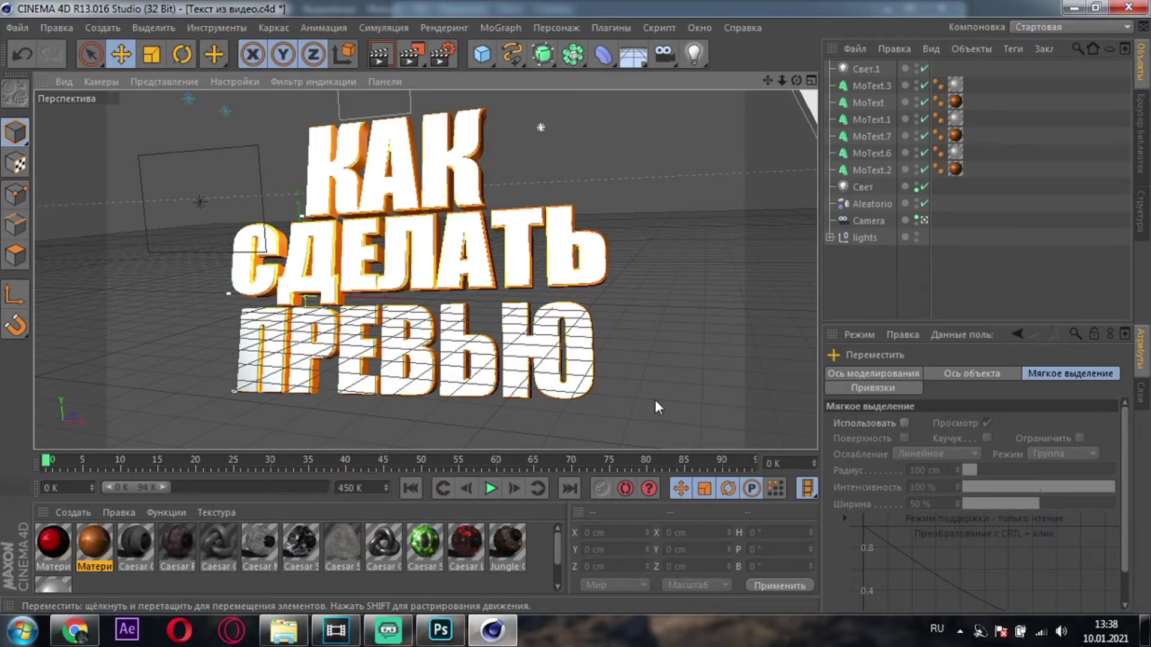
Step: Orbit the Perspective viewport to frame the КАК СДЕЛАТЬ ПРЕВЬЮ text at an angle
mouse_move(660, 383)
mouse_down()
mouse_move(641, 372)
mouse_move(638, 388)
mouse_move(667, 405)
mouse_move(636, 389)
mouse_move(675, 402)
mouse_up()
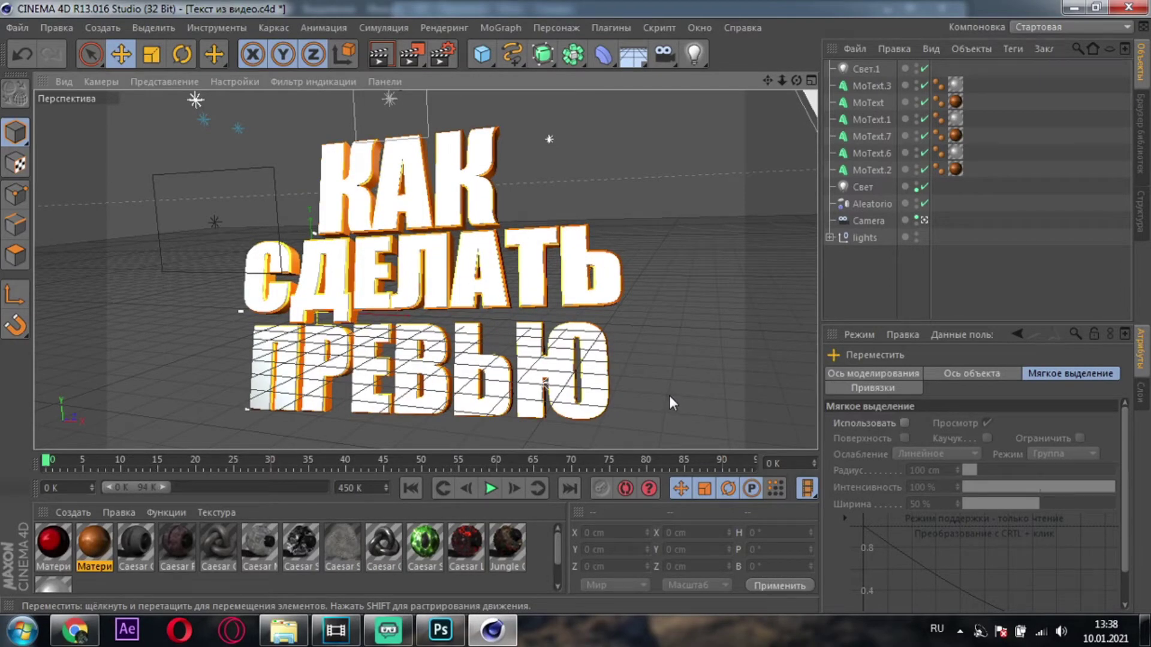
mouse_move(646, 354)
mouse_down()
mouse_move(622, 361)
mouse_move(634, 328)
mouse_move(614, 355)
mouse_move(589, 328)
mouse_up()
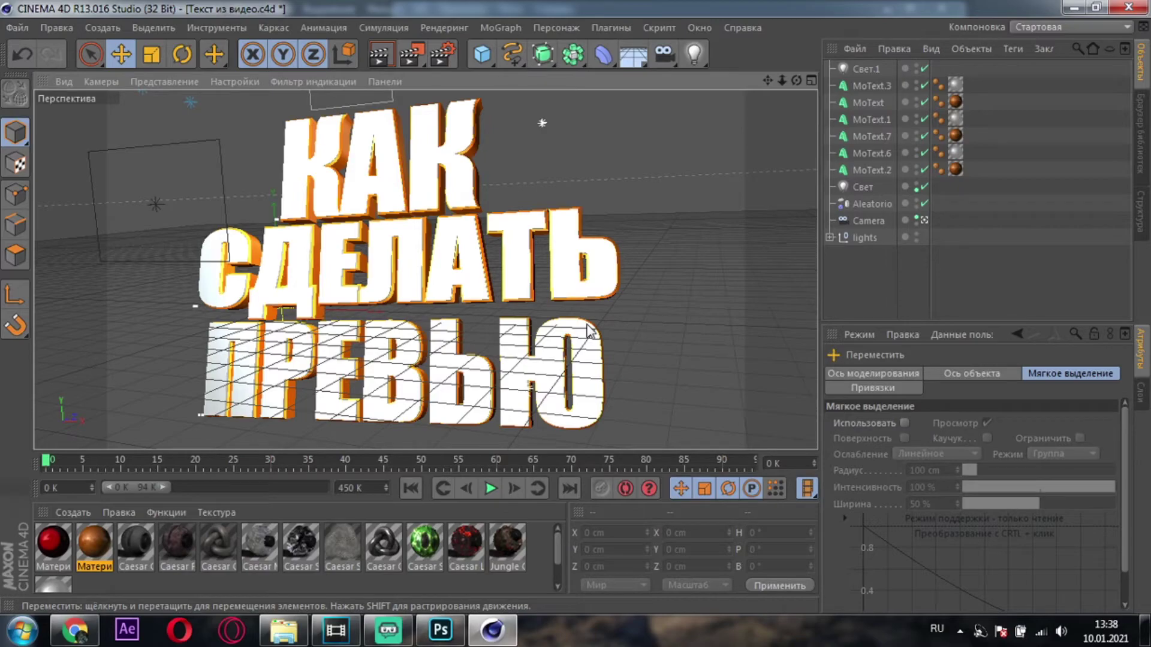
mouse_move(617, 309)
mouse_down()
mouse_move(703, 256)
mouse_move(652, 267)
mouse_move(581, 225)
mouse_move(632, 205)
mouse_move(540, 282)
mouse_move(446, 329)
mouse_move(530, 308)
mouse_move(654, 228)
mouse_move(595, 349)
mouse_move(580, 346)
mouse_up()
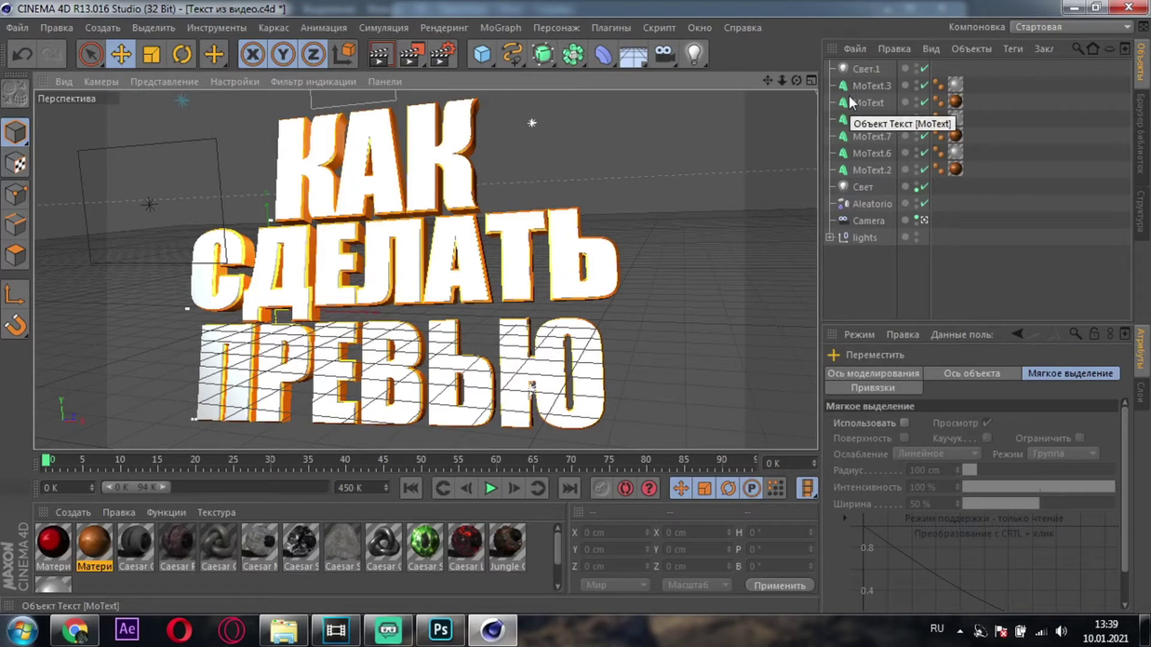
click(865, 69)
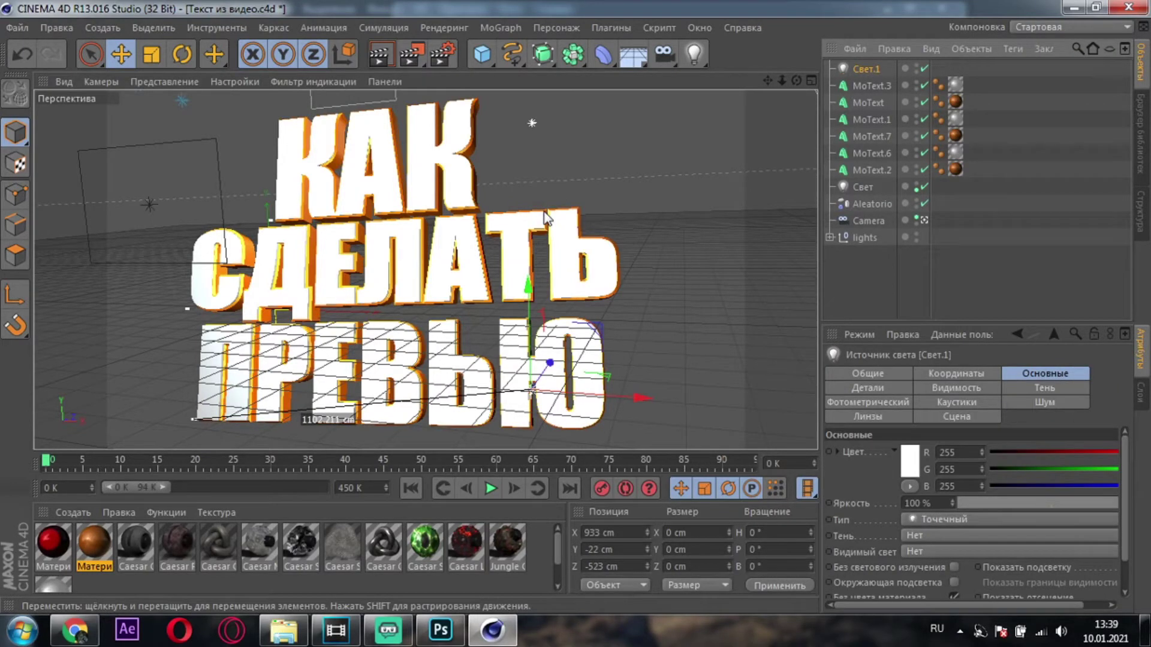
Step: Move the light Свет.1 and recolour the text material from orange to blue (R34 G0 B255)
mouse_move(568, 414)
mouse_down()
mouse_move(210, 396)
mouse_move(703, 366)
mouse_up()
mouse_move(599, 300)
mouse_down()
mouse_move(618, 309)
mouse_move(619, 374)
mouse_up()
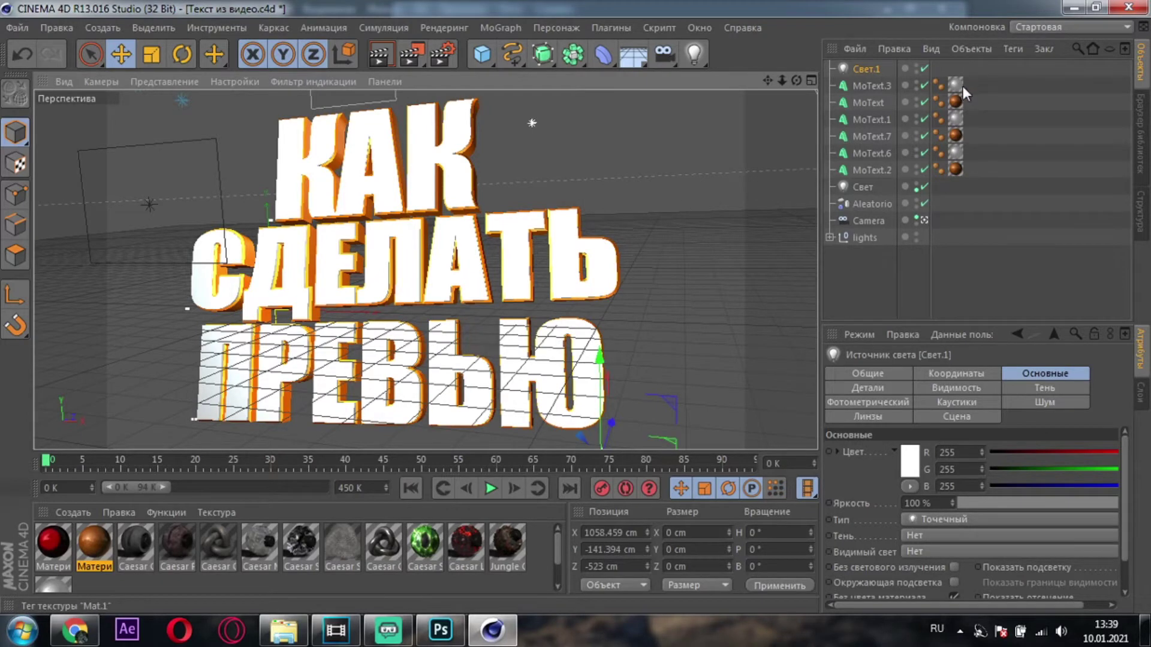
click(957, 102)
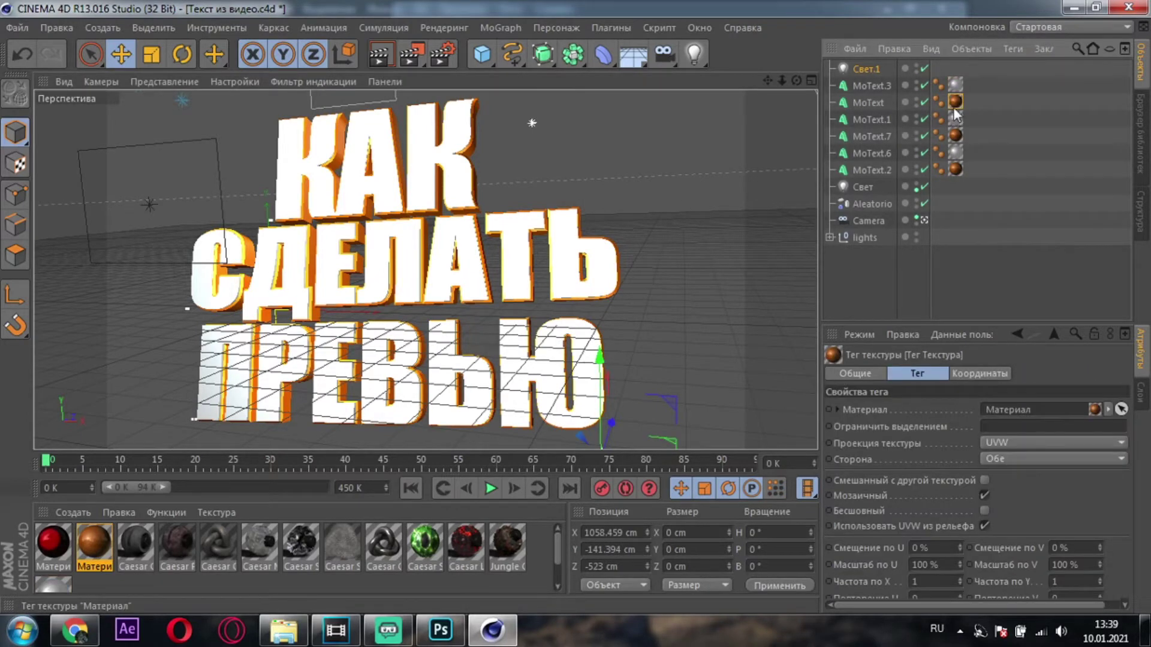
click(1094, 409)
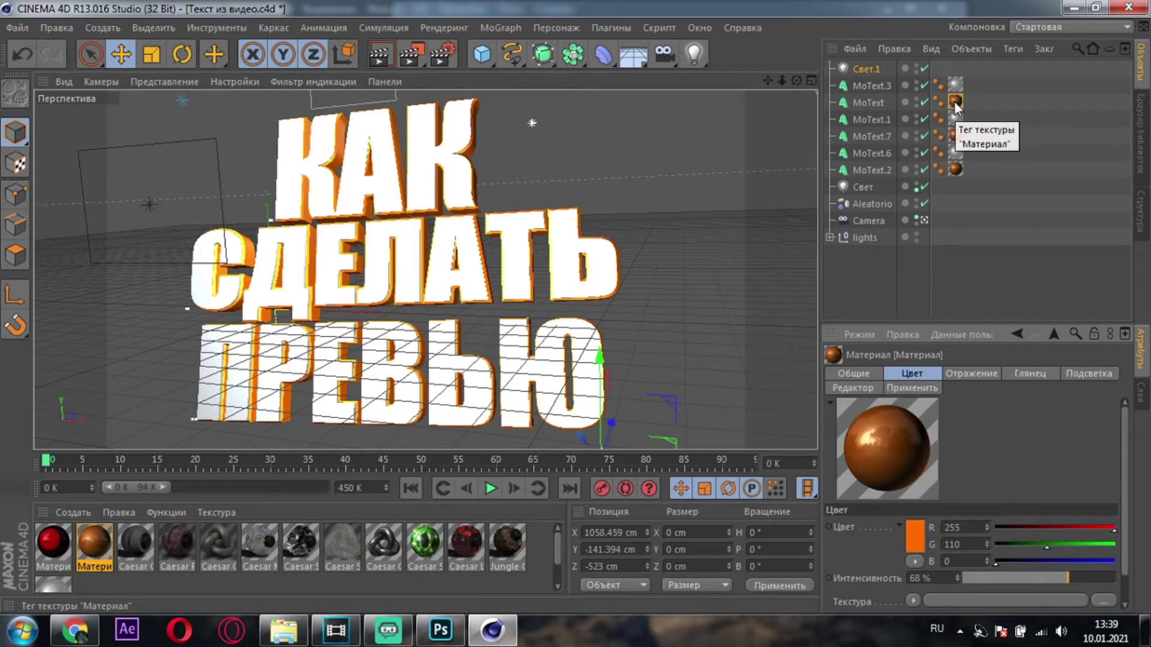
click(916, 537)
click(985, 451)
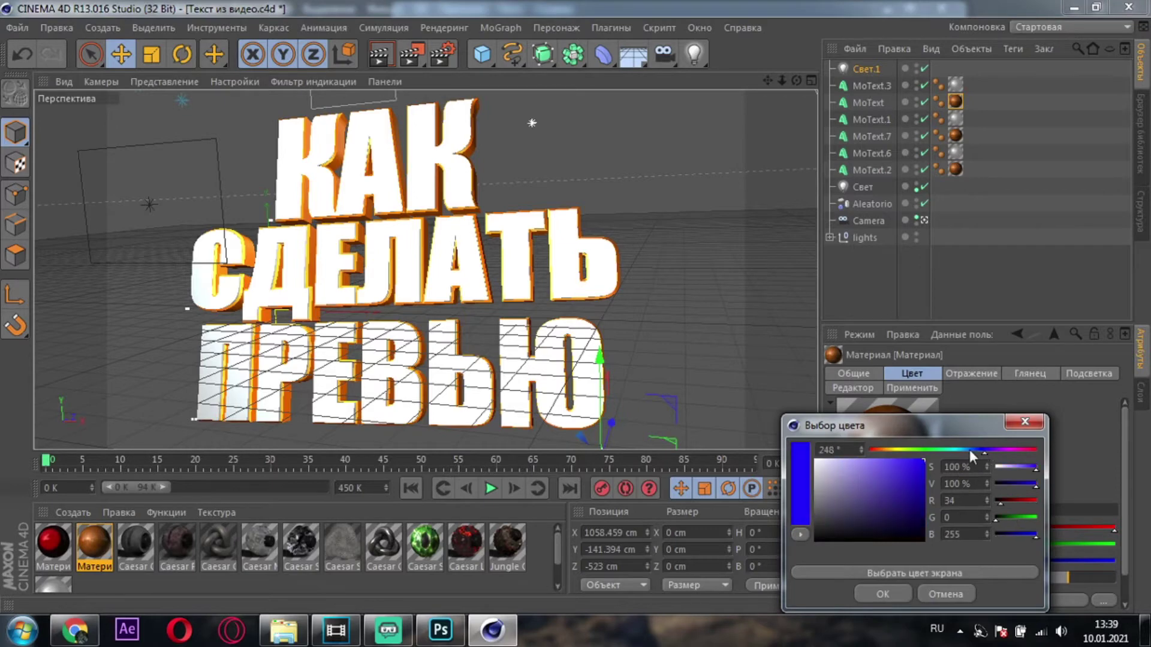
click(864, 594)
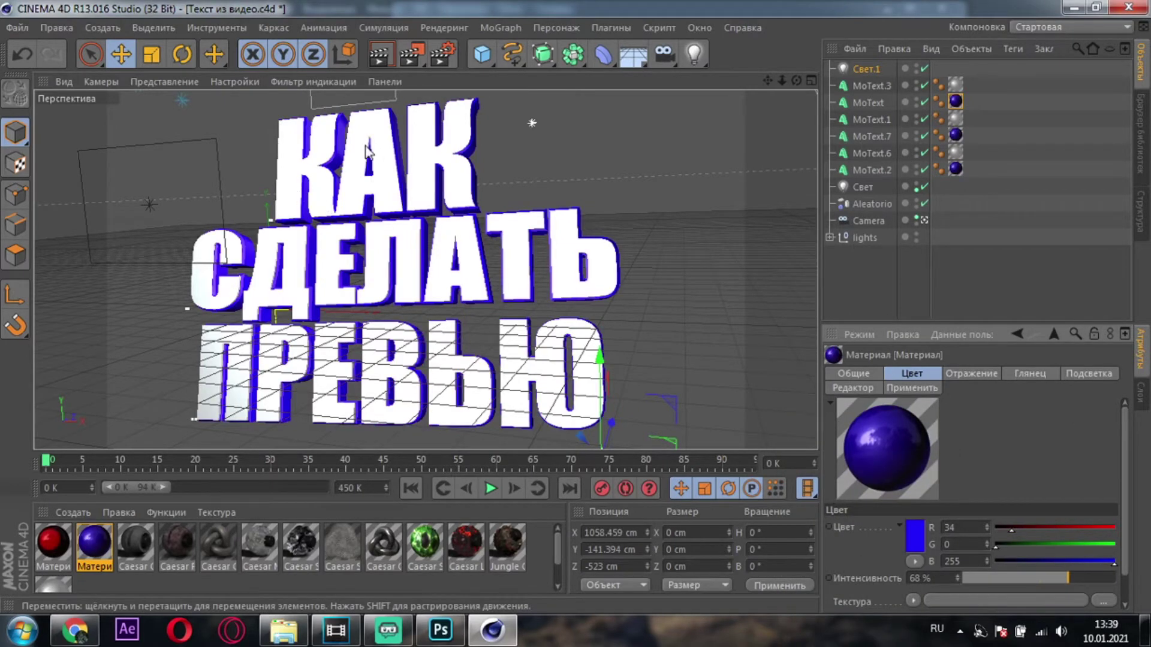
click(443, 53)
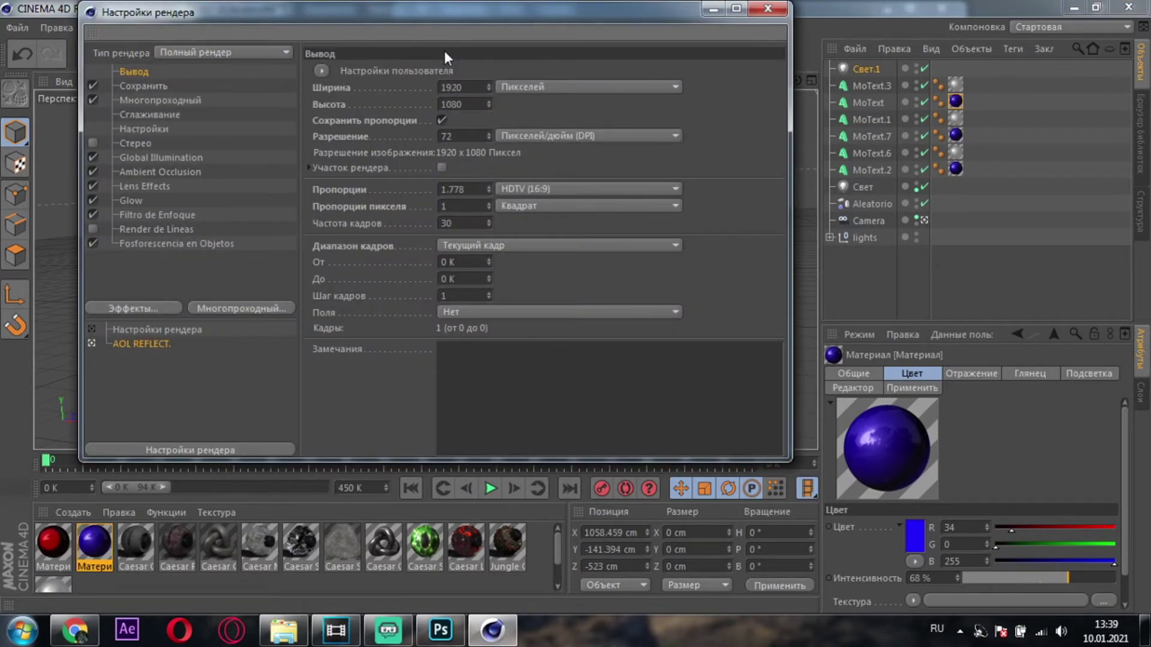
click(182, 85)
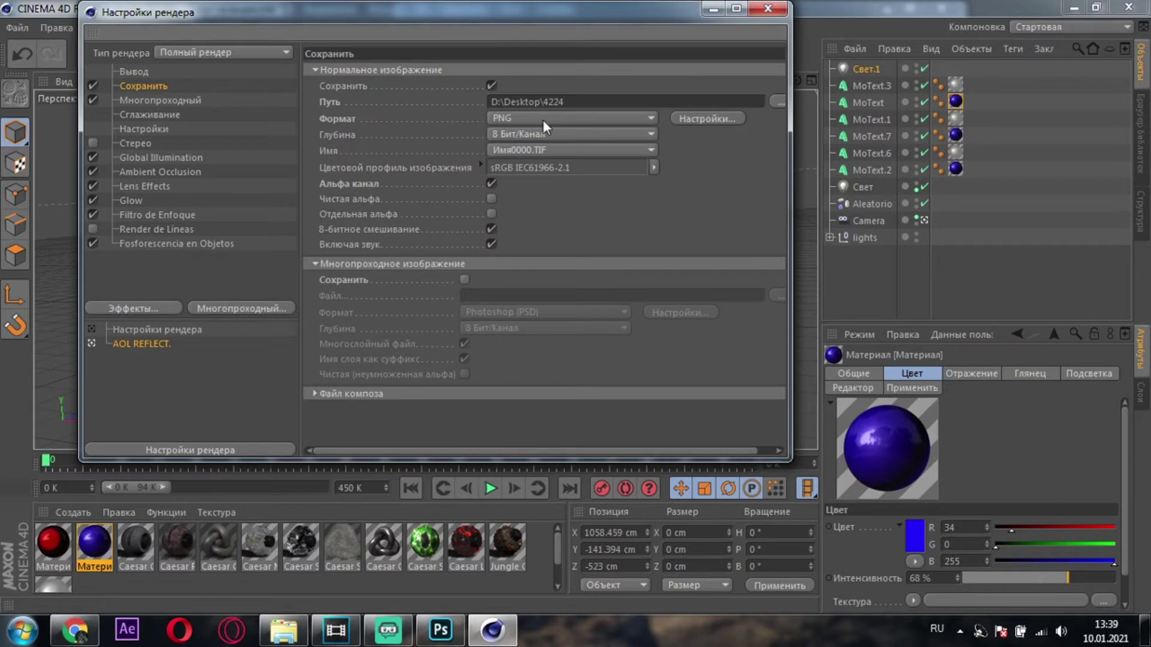
click(768, 8)
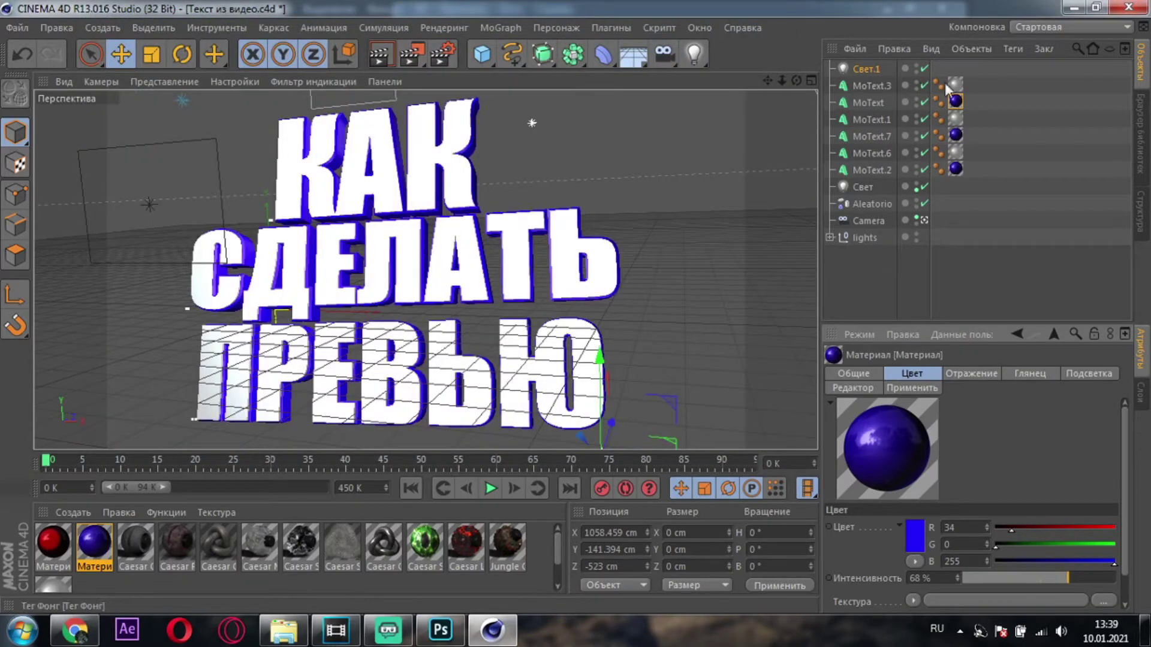
click(874, 86)
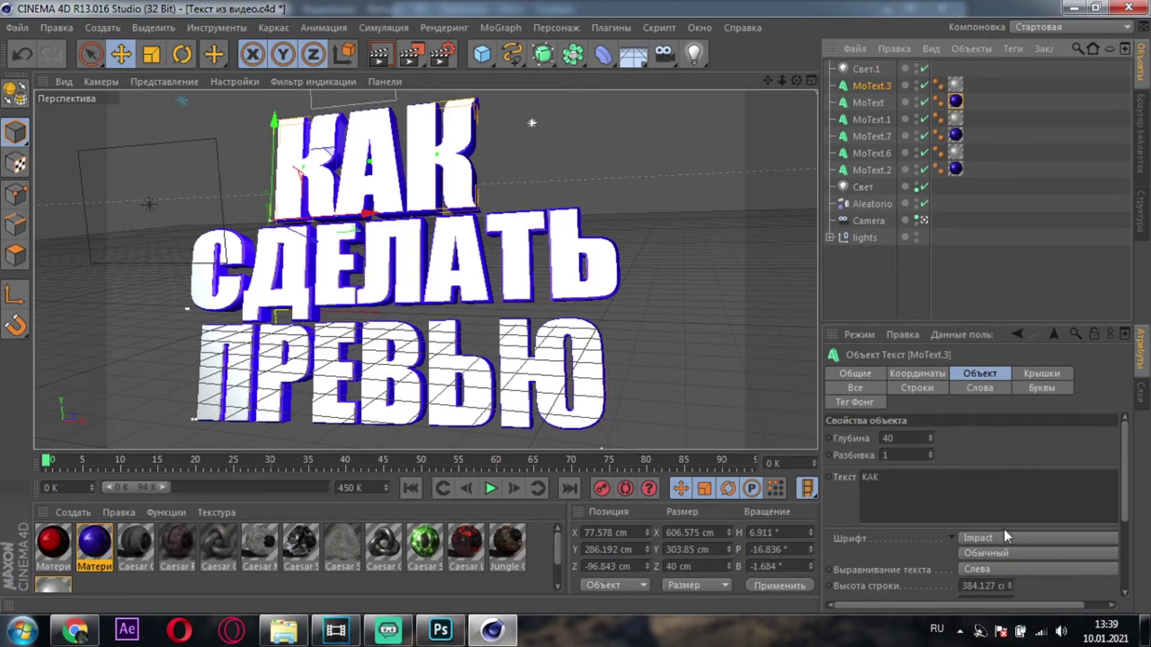
click(986, 539)
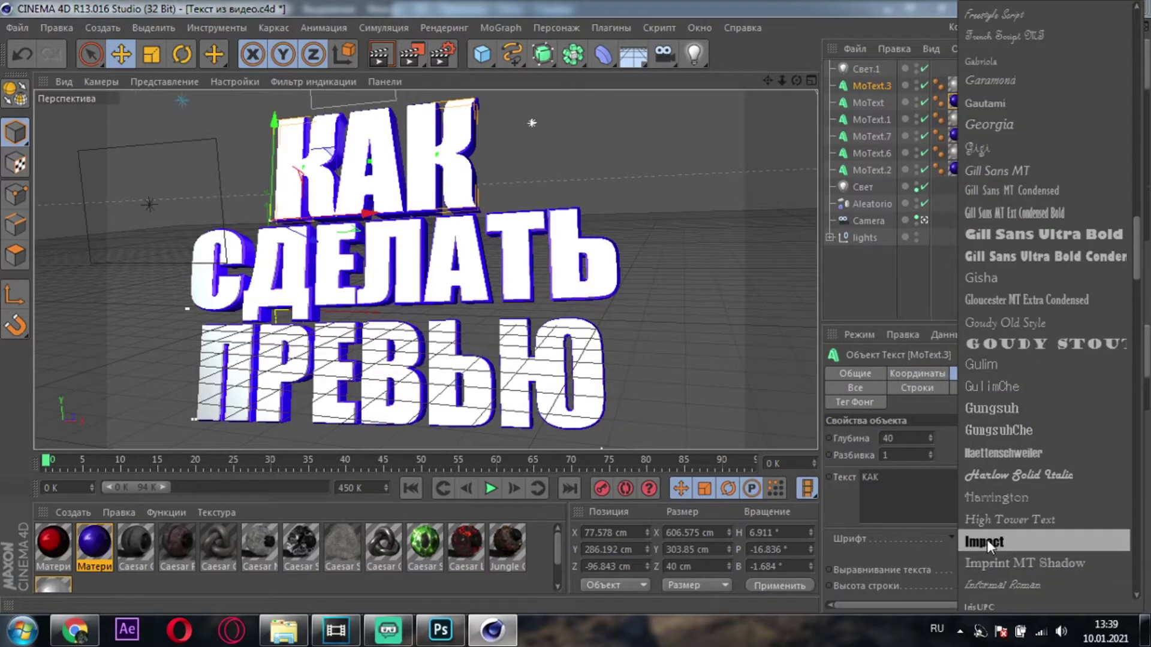
click(980, 539)
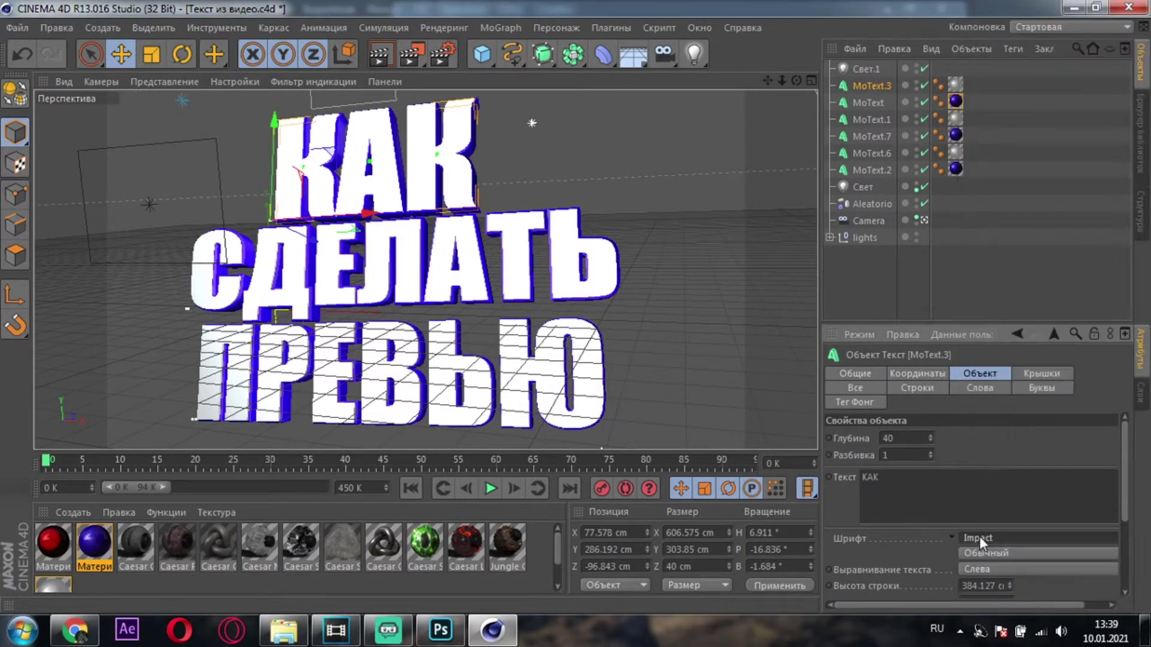
Step: Save renders as Рабочая папка\4224 without sound, then quit Cinema 4D
click(443, 54)
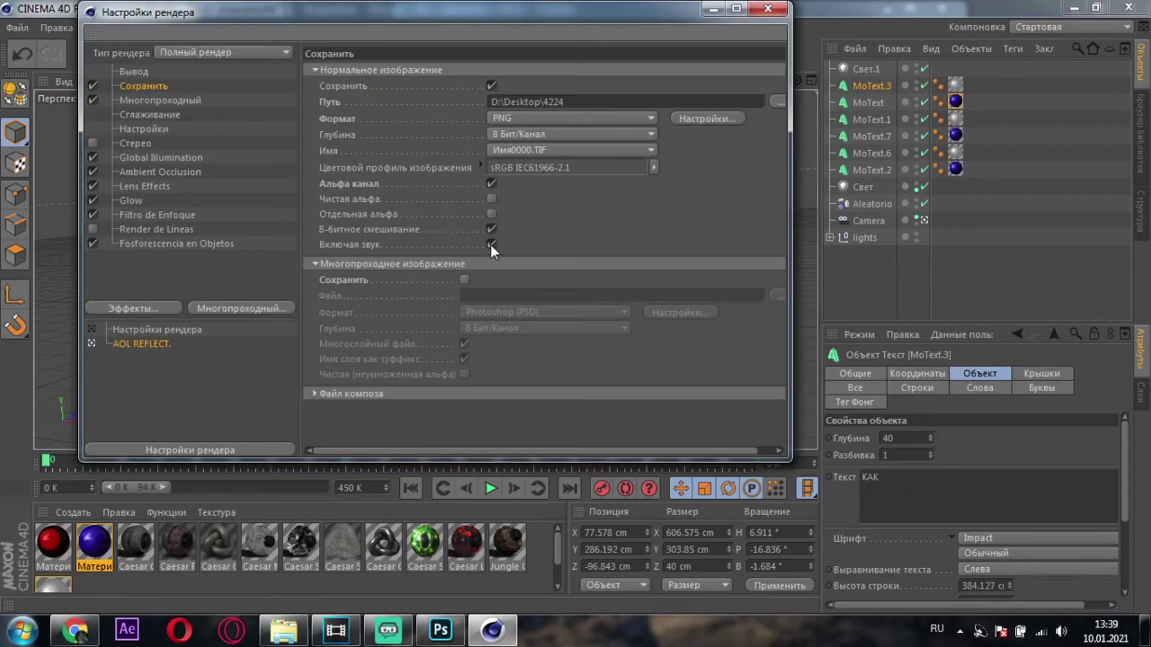
click(491, 244)
click(775, 105)
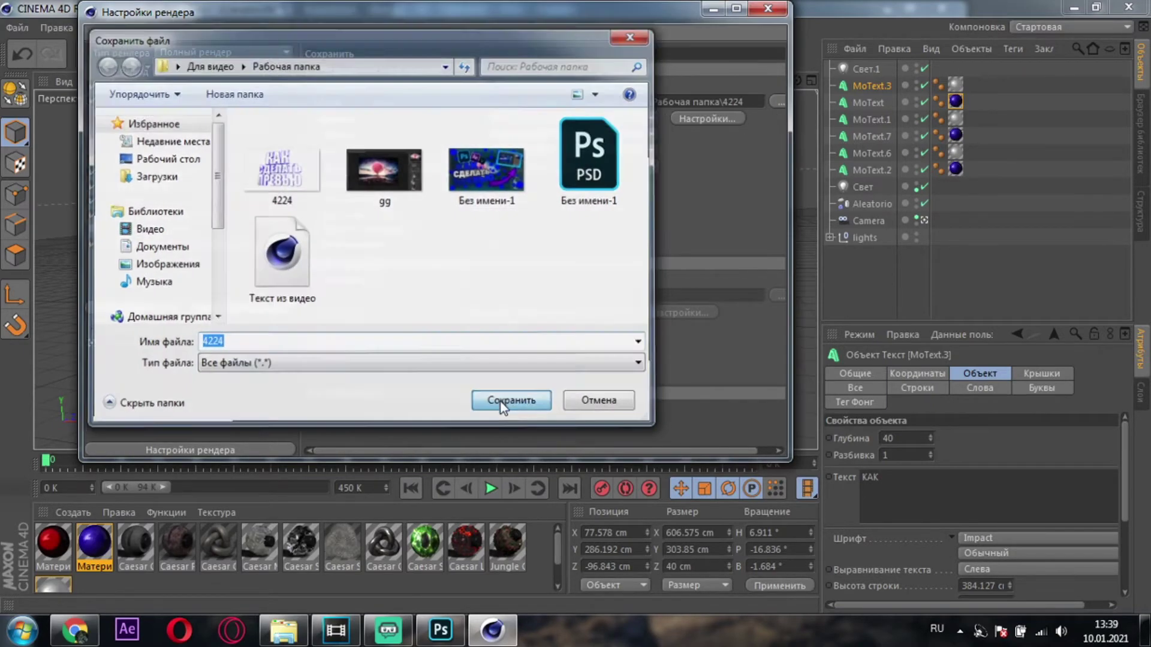
click(501, 401)
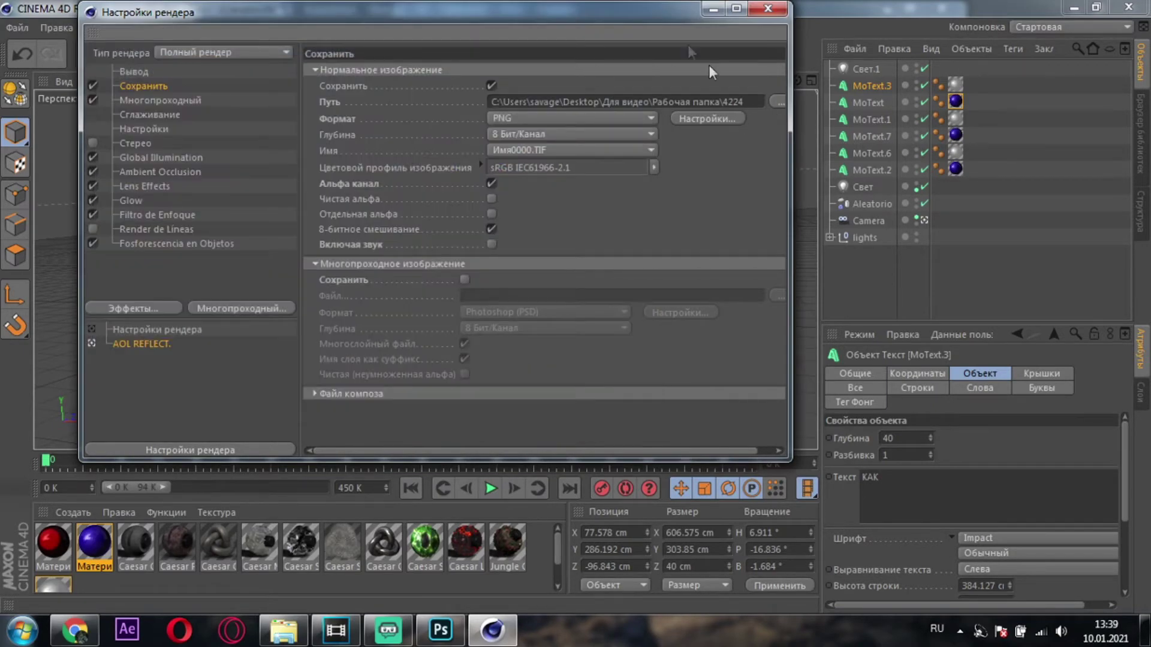
click(768, 8)
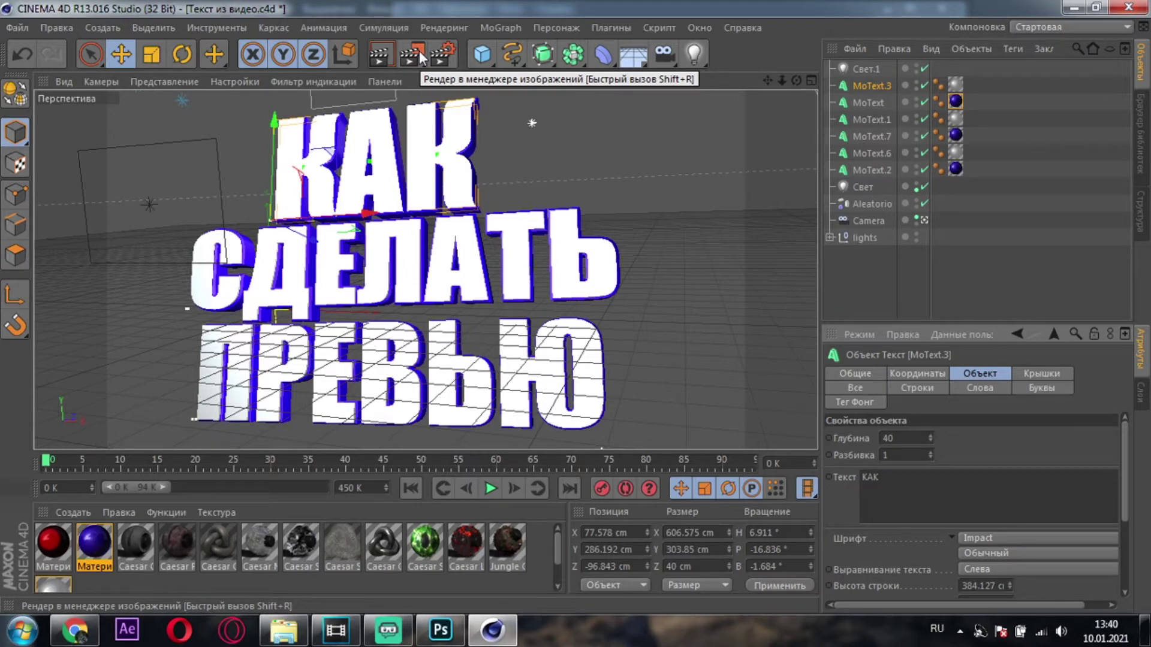
click(421, 57)
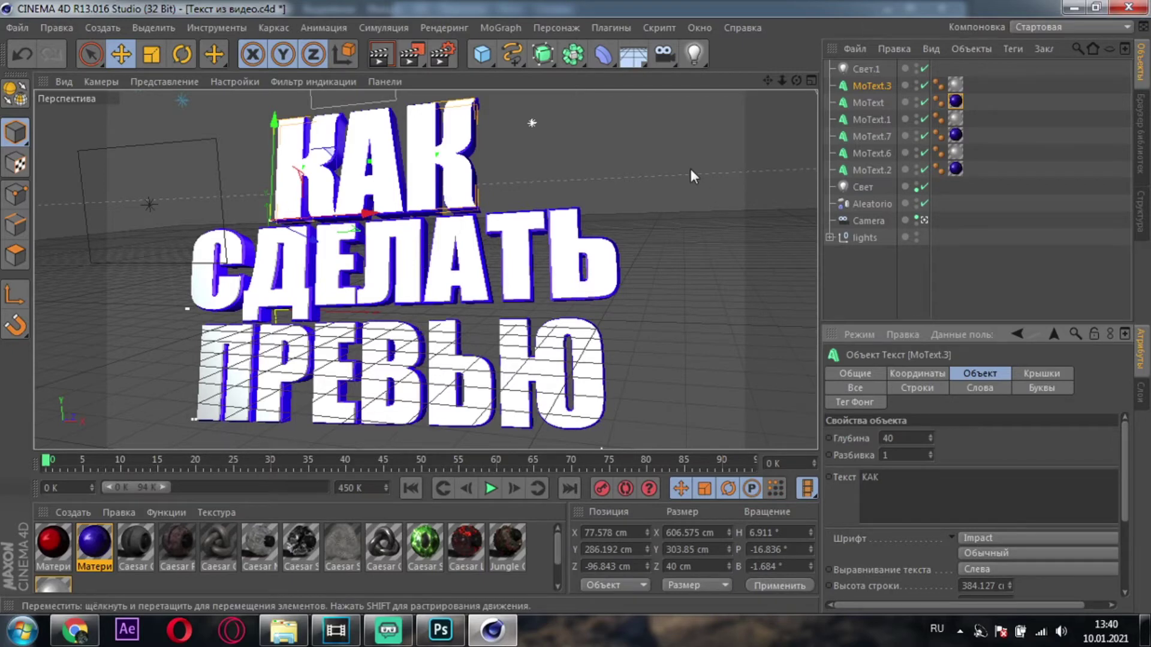
key(alt+F4)
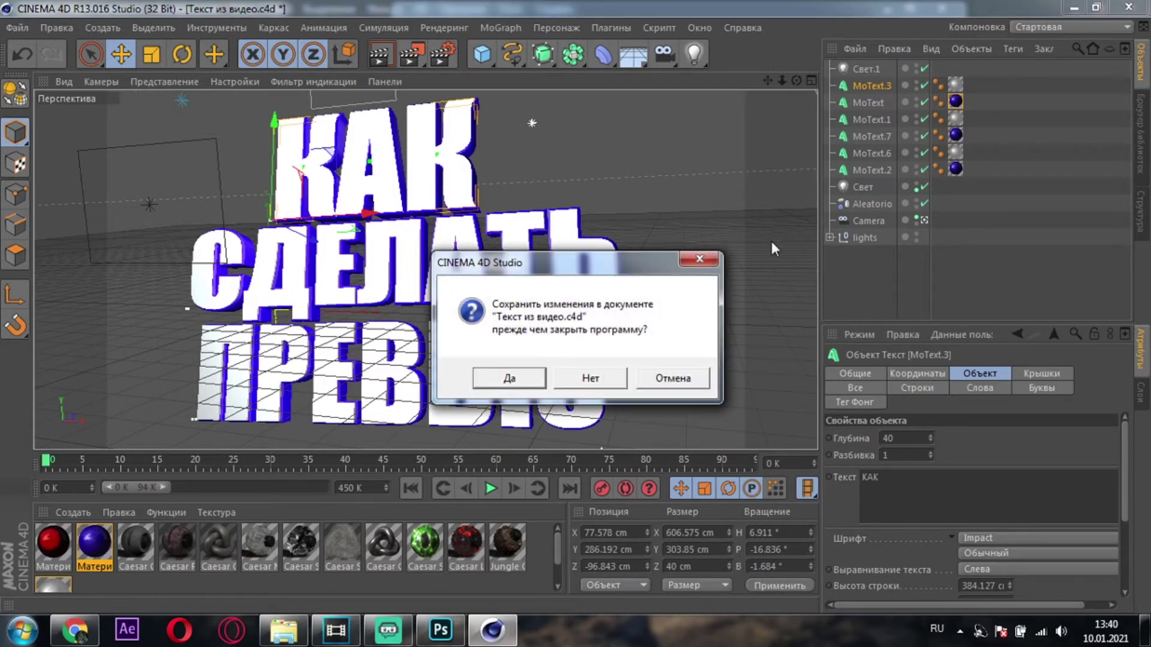
Step: Discard the scene changes and place the 4224 render into Photoshop as a rasterized layer
click(603, 379)
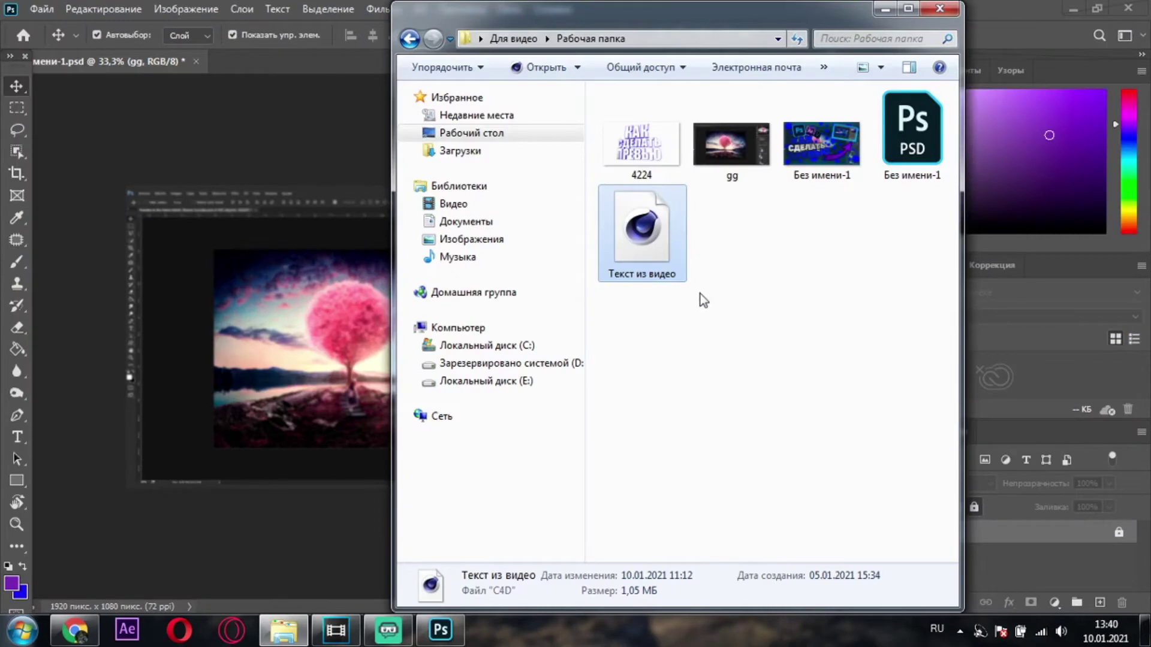
click(658, 144)
drag(659, 144, 423, 370)
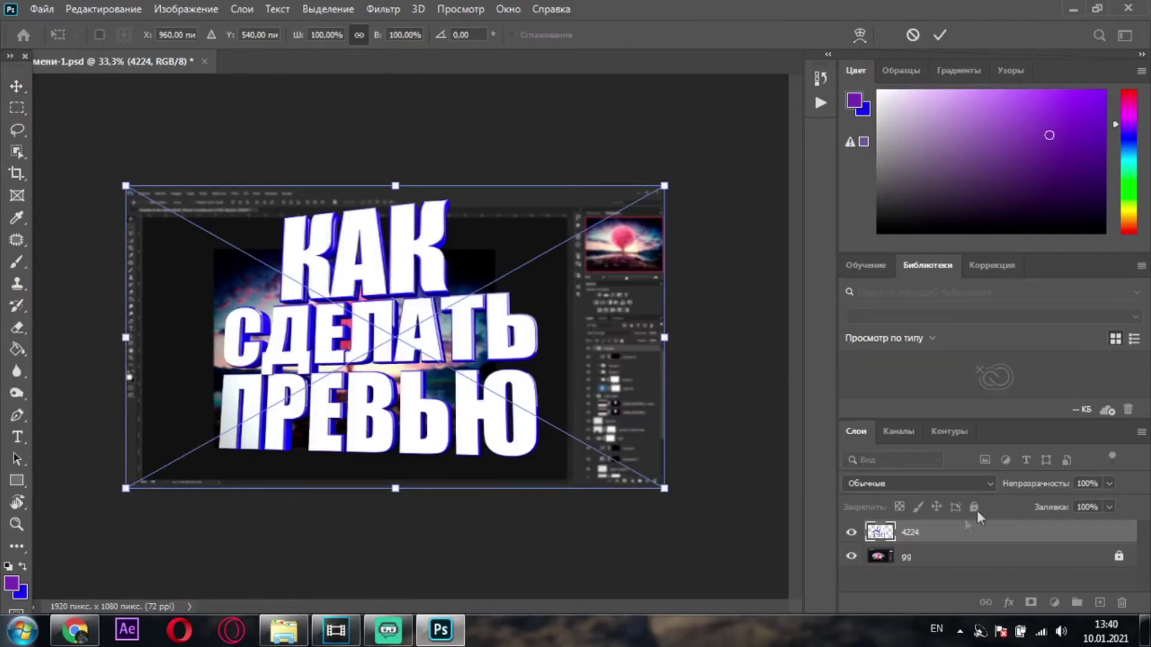
key(Return)
right_click(927, 533)
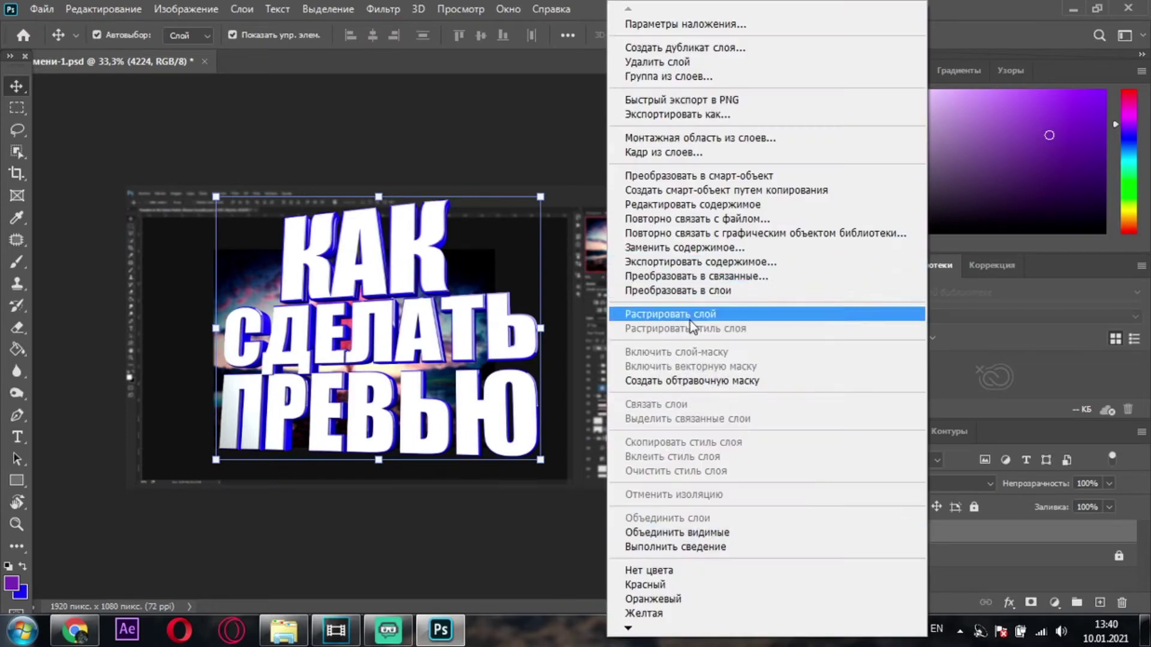
click(670, 314)
Step: Resize the 4224 text layer and move it to the upper left
mouse_move(537, 201)
mouse_down()
mouse_move(630, 125)
mouse_move(415, 258)
mouse_up()
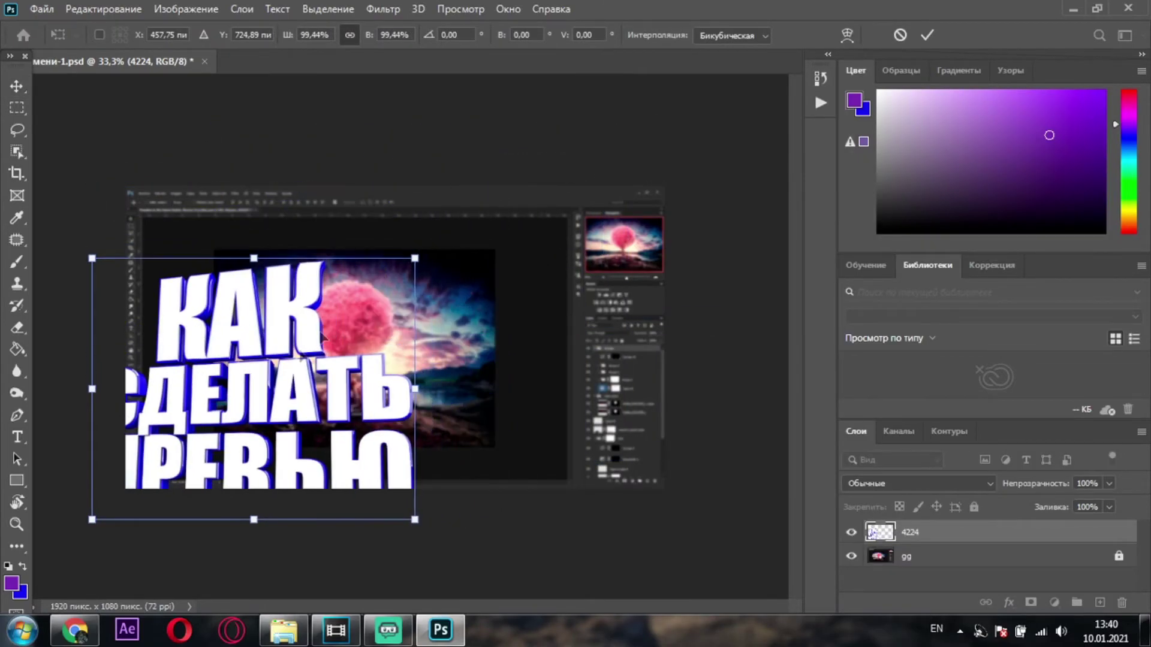
drag(306, 355, 340, 292)
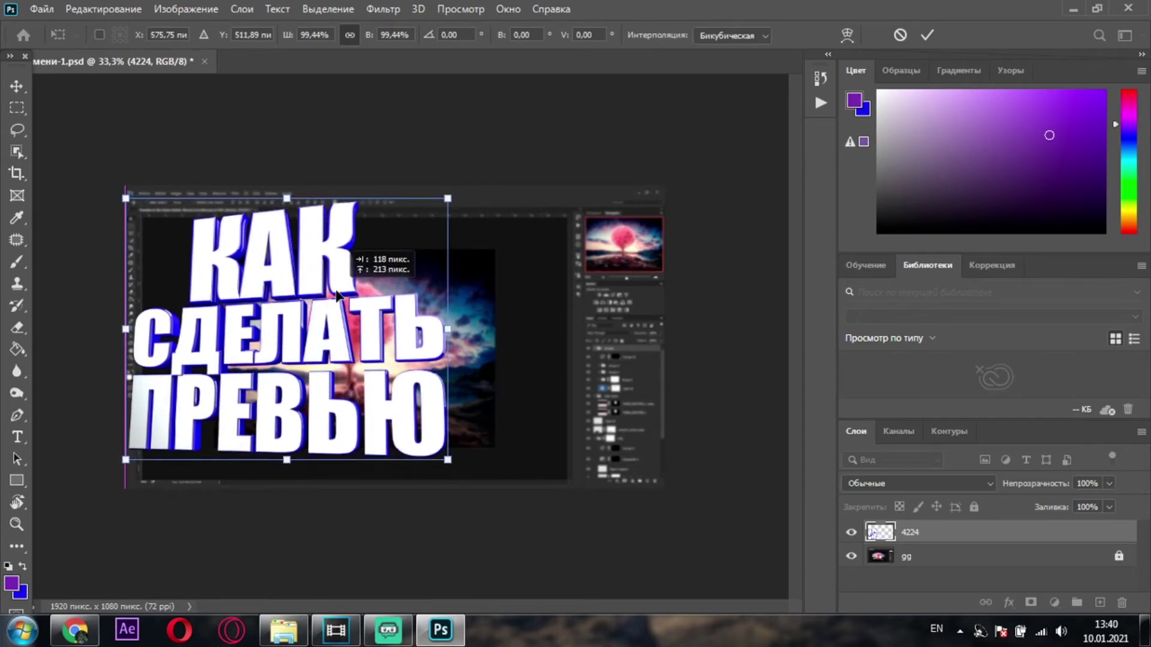
drag(340, 292, 340, 303)
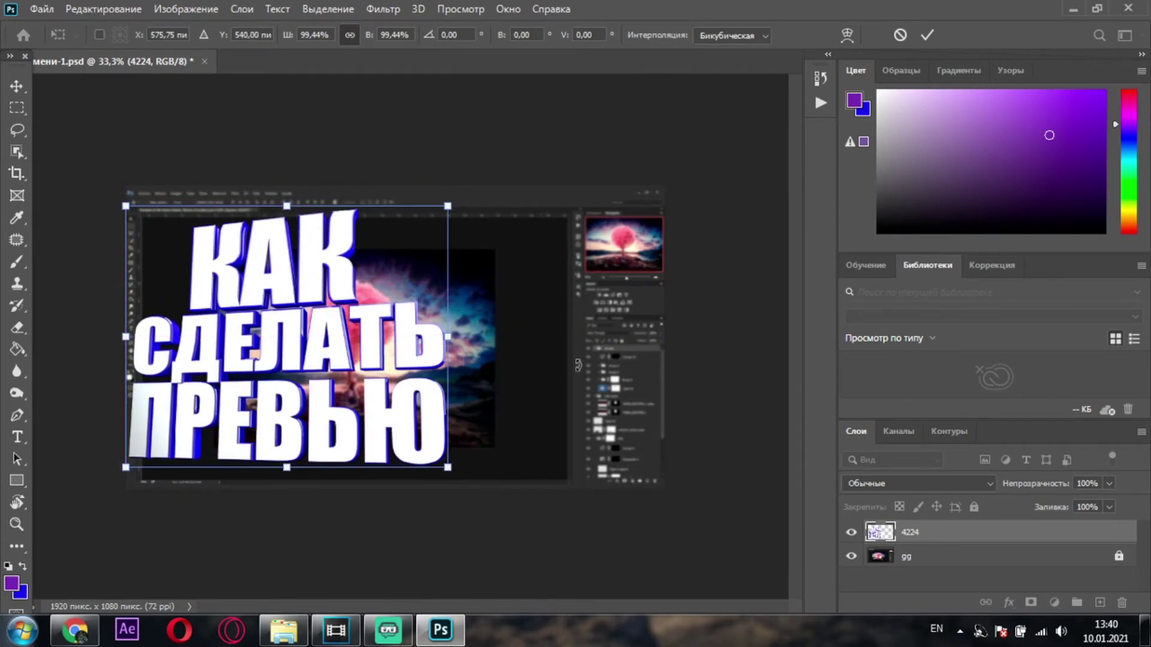
key(Return)
click(555, 349)
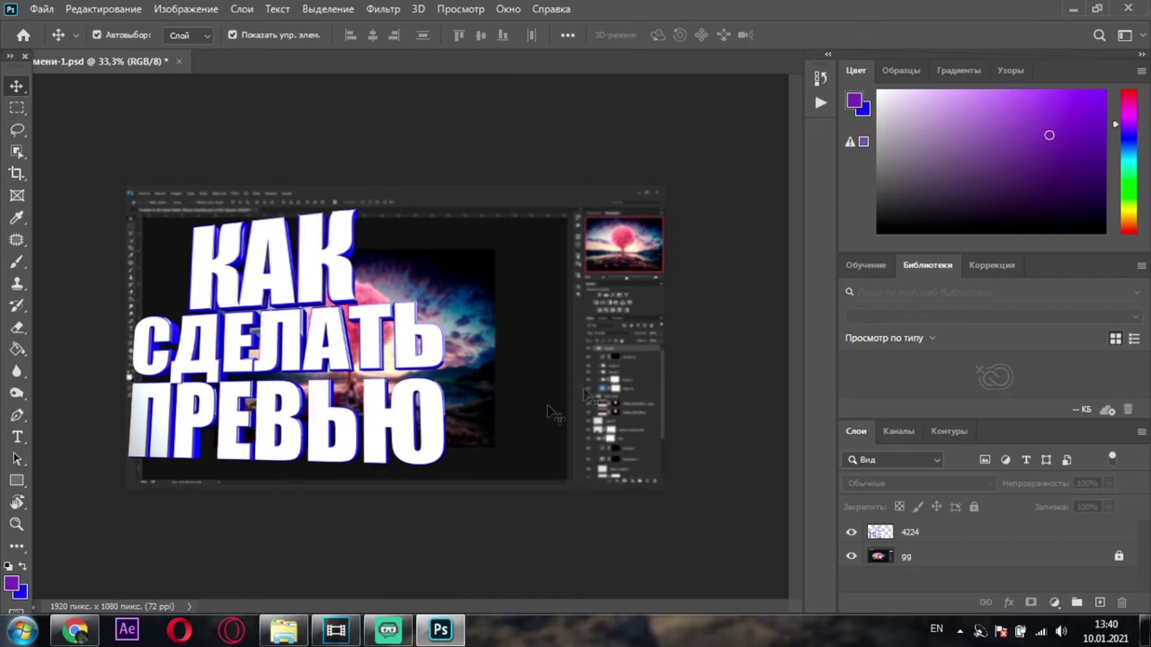
Step: Browse the Для видео folder to locate the Ps logo image
click(283, 631)
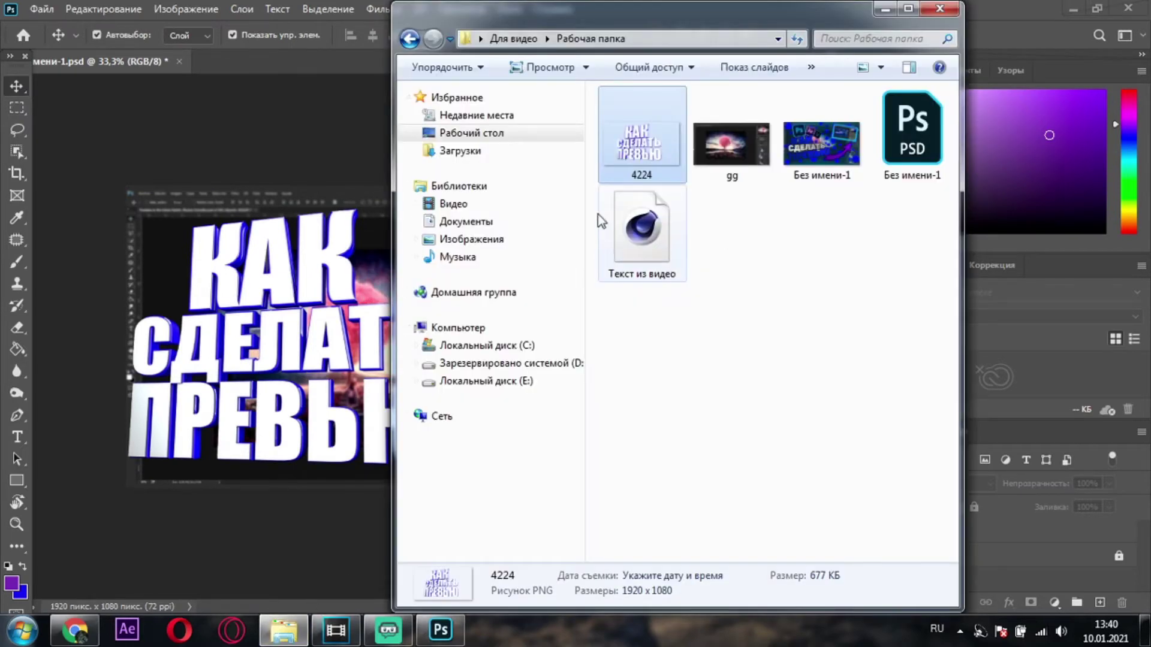
mouse_move(476, 115)
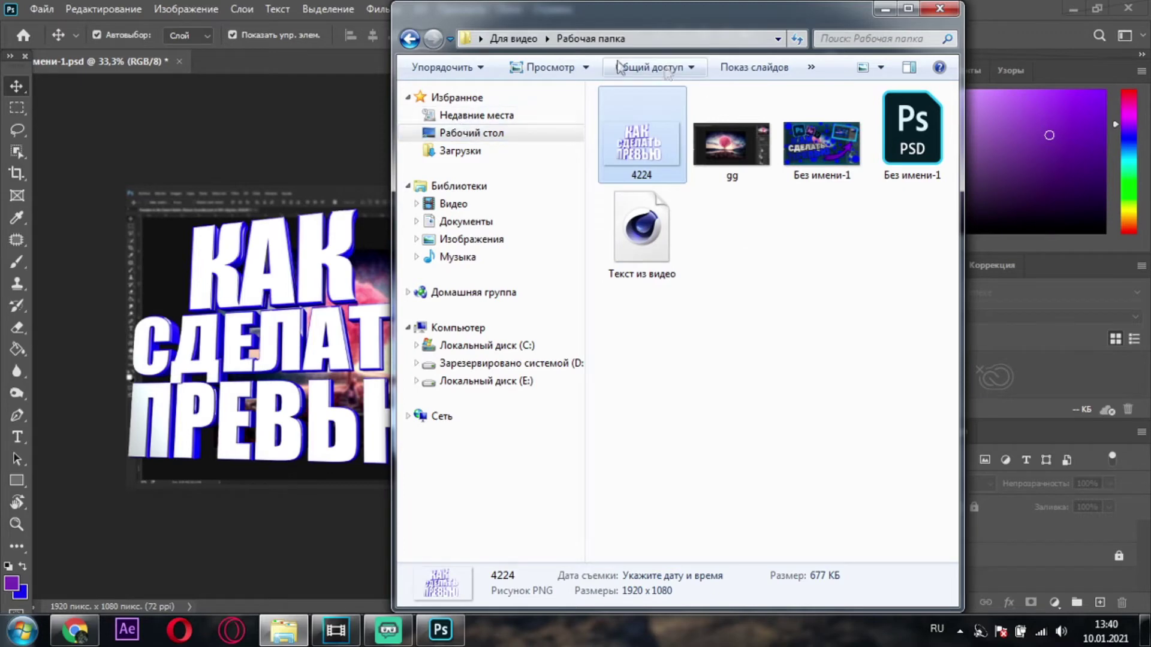
click(513, 38)
scroll(772, 326, down, 5)
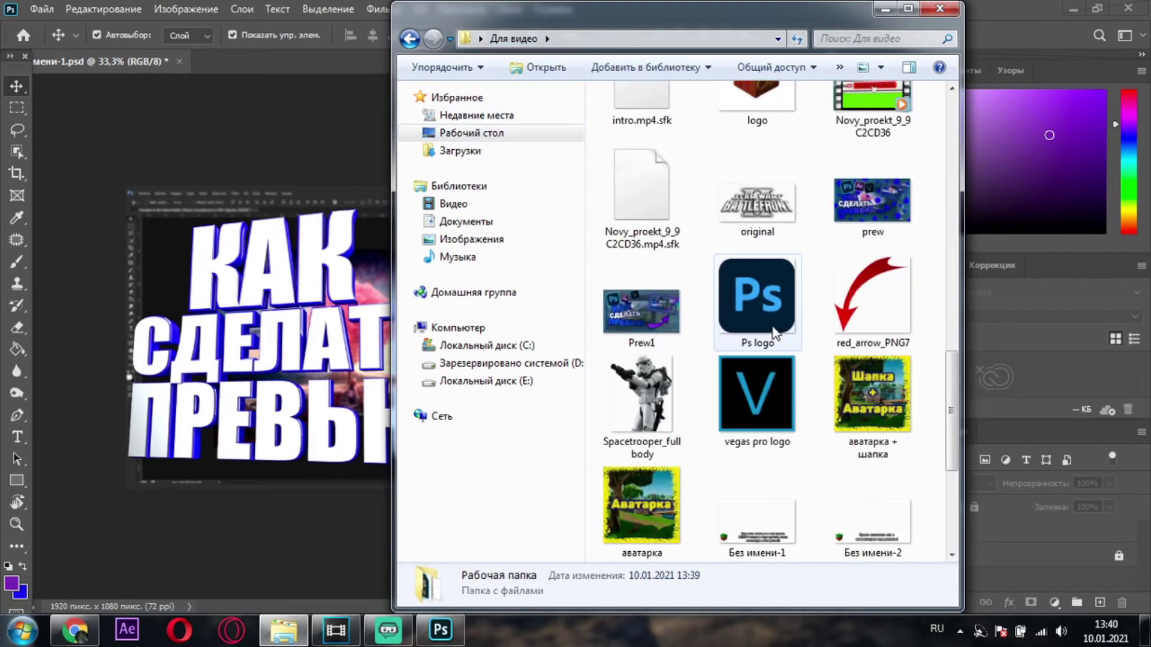
scroll(773, 330, down, 2)
scroll(773, 332, up, 5)
scroll(779, 338, up, 5)
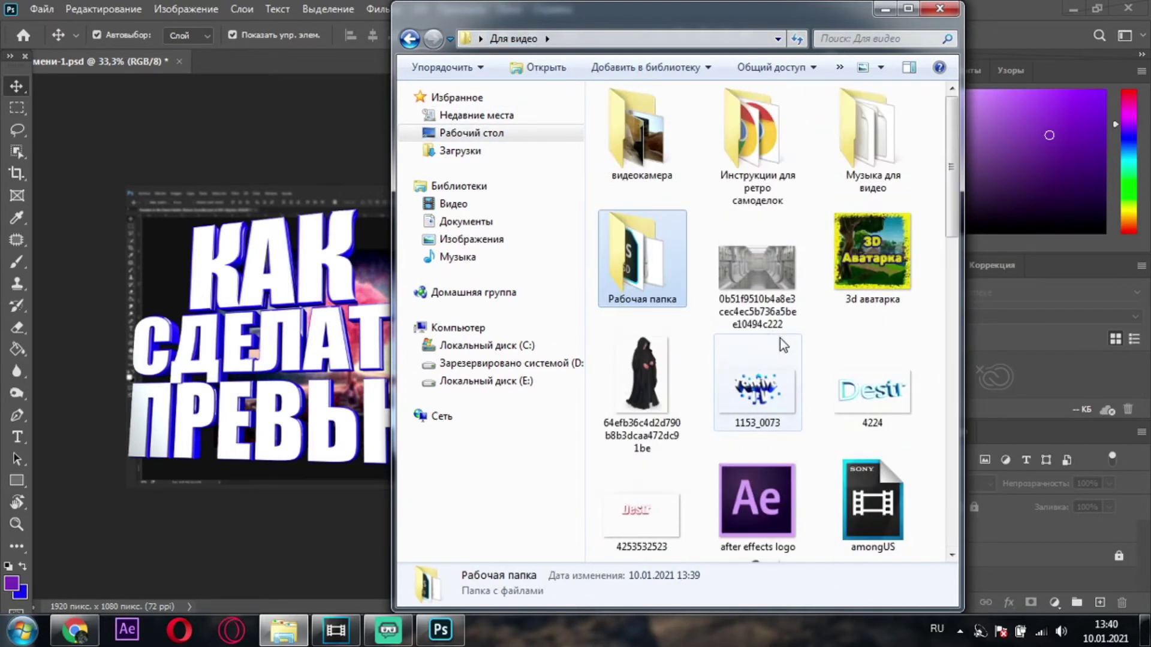
scroll(780, 338, down, 5)
Step: Place the Ps logo, scaled to about 43% and tilted about 11.7°, at the upper right
mouse_move(761, 308)
mouse_down()
mouse_move(421, 318)
mouse_move(489, 299)
mouse_up()
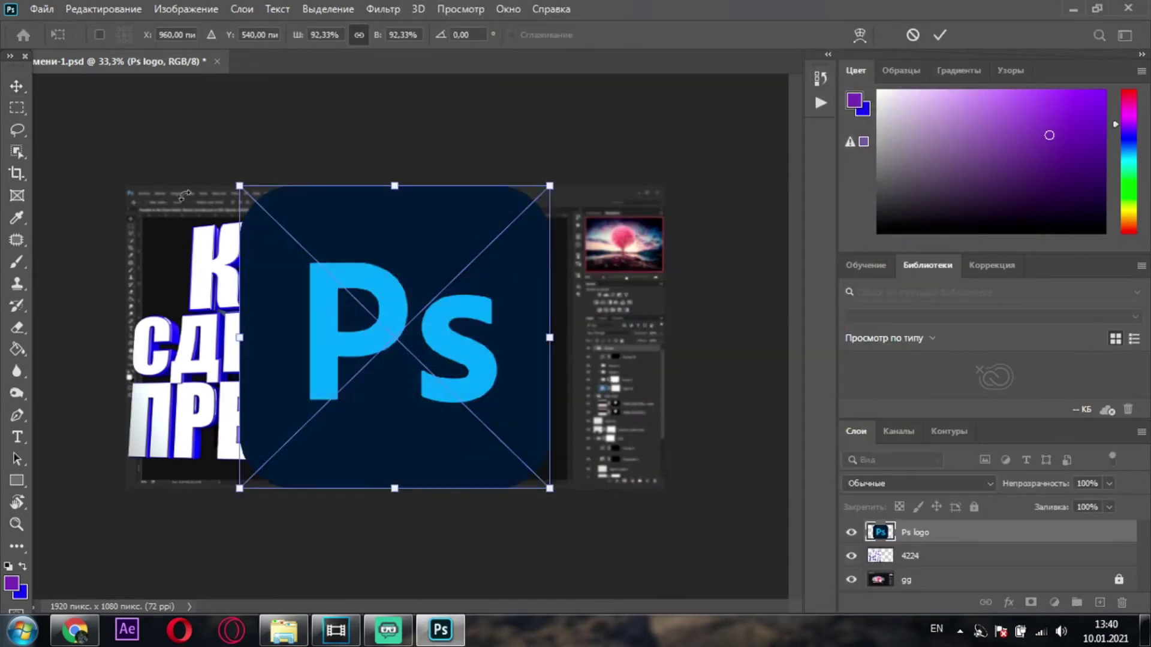
drag(238, 187, 368, 303)
drag(430, 329, 525, 232)
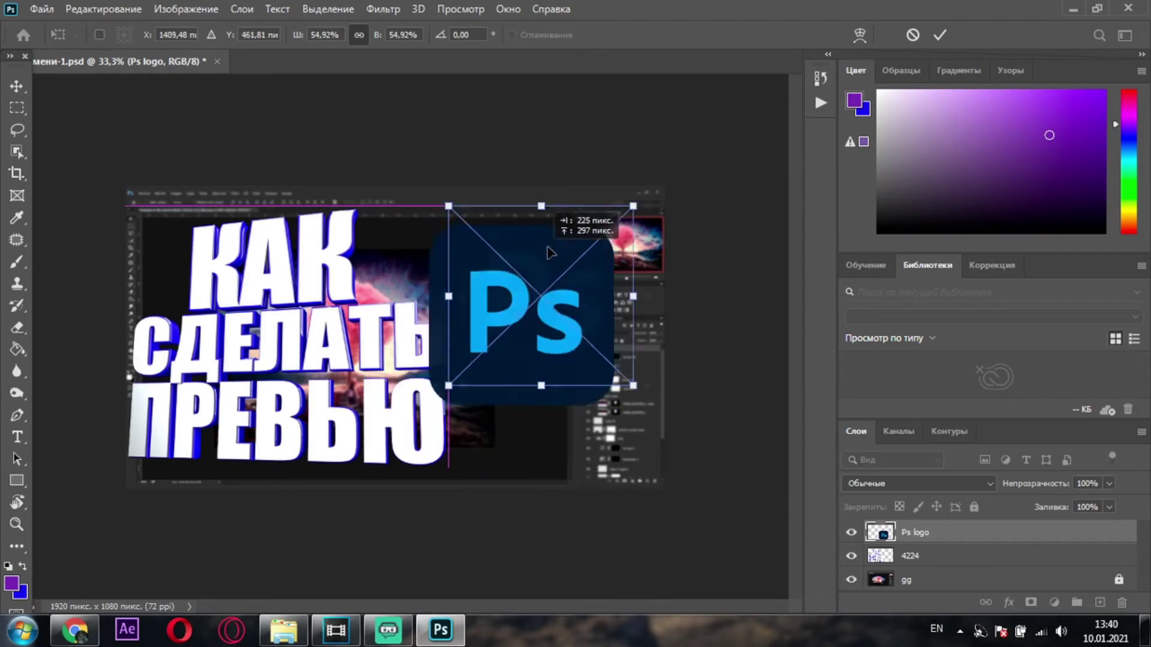
drag(649, 206, 608, 240)
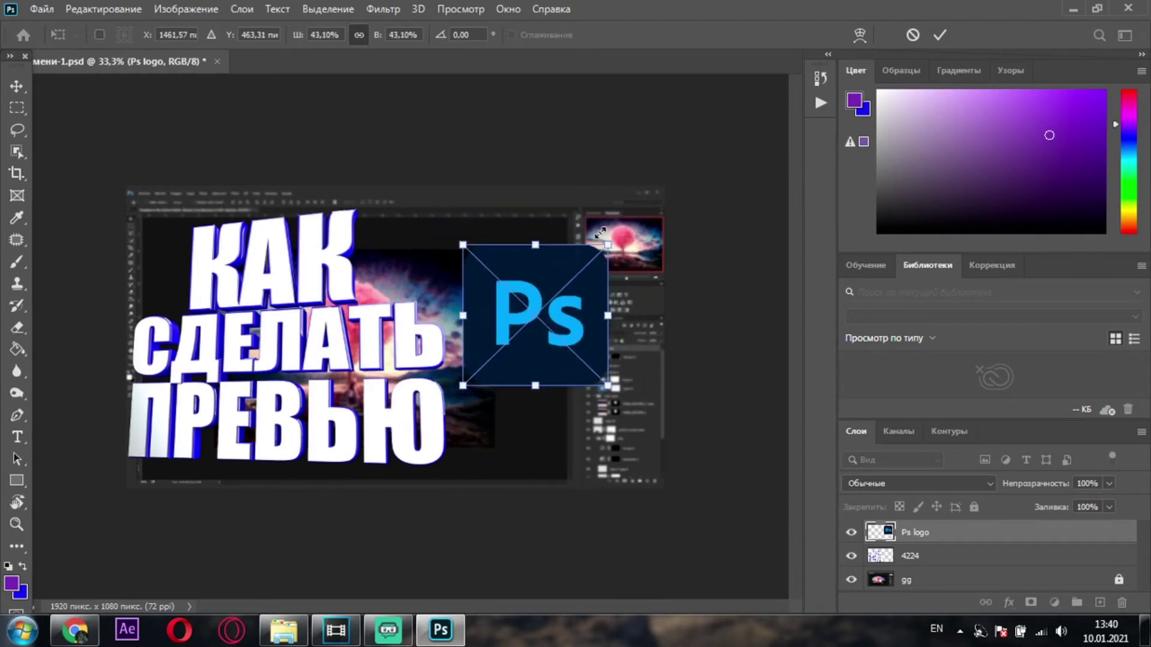
drag(539, 312, 556, 284)
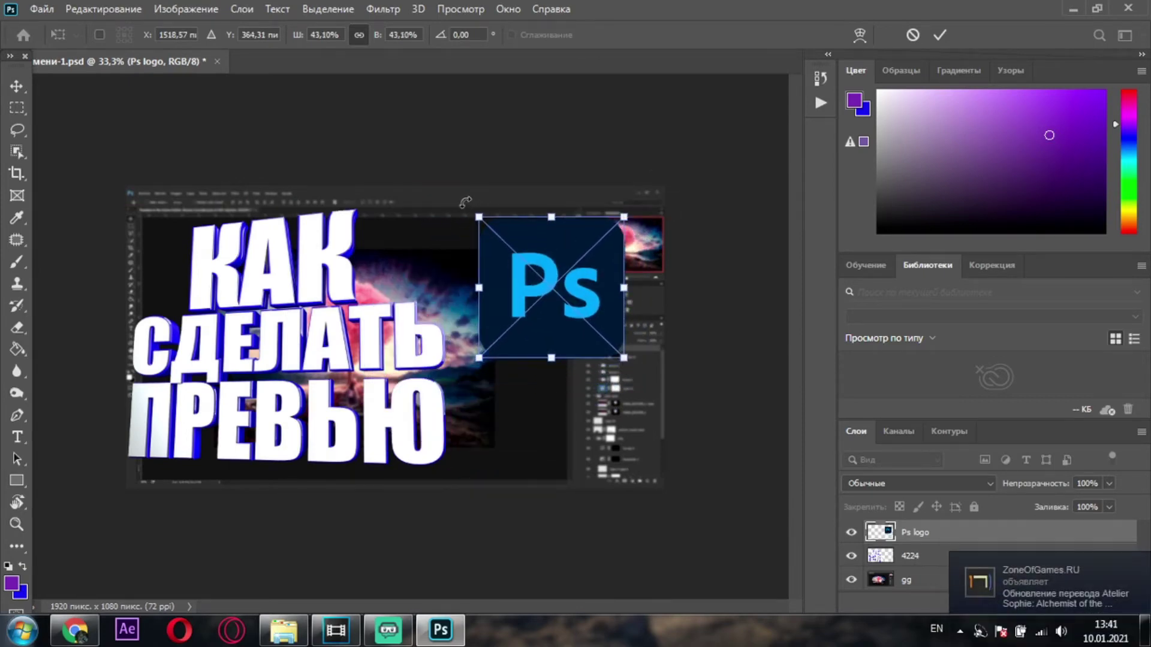
drag(466, 204, 494, 201)
drag(558, 248, 557, 243)
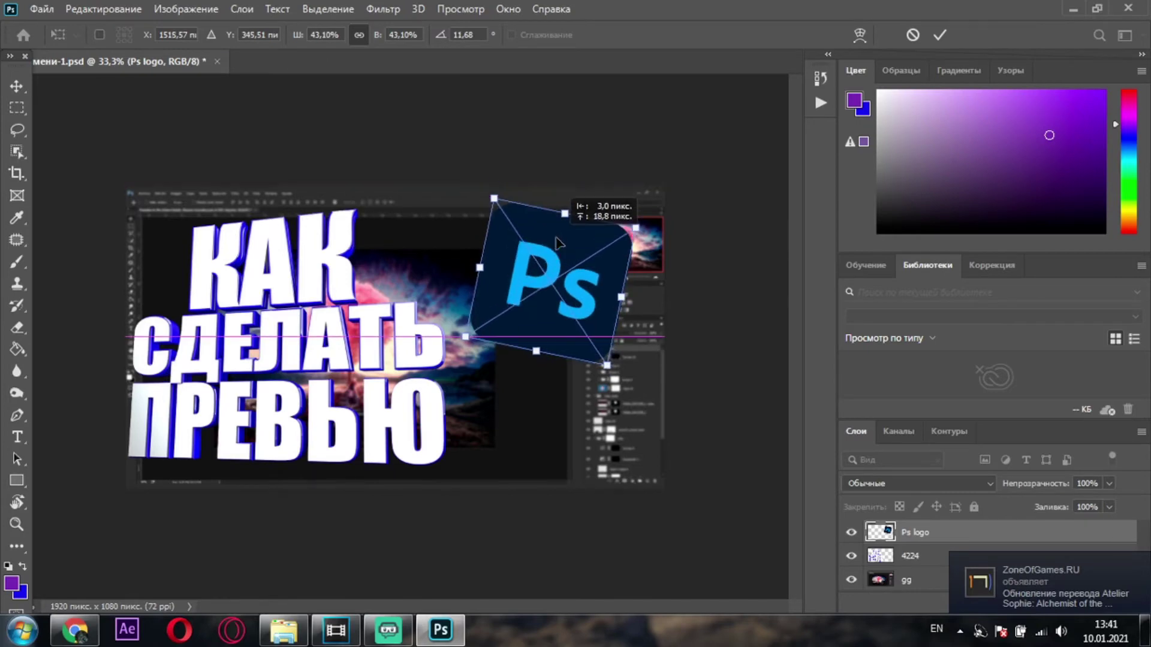
drag(558, 246, 589, 263)
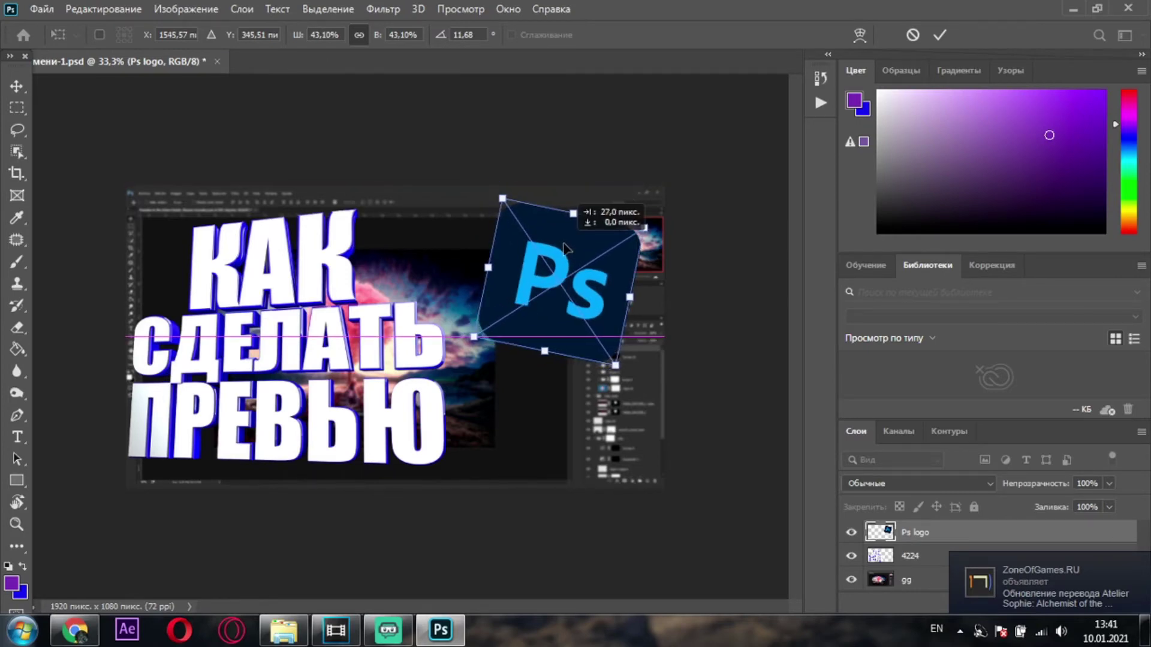
key(Return)
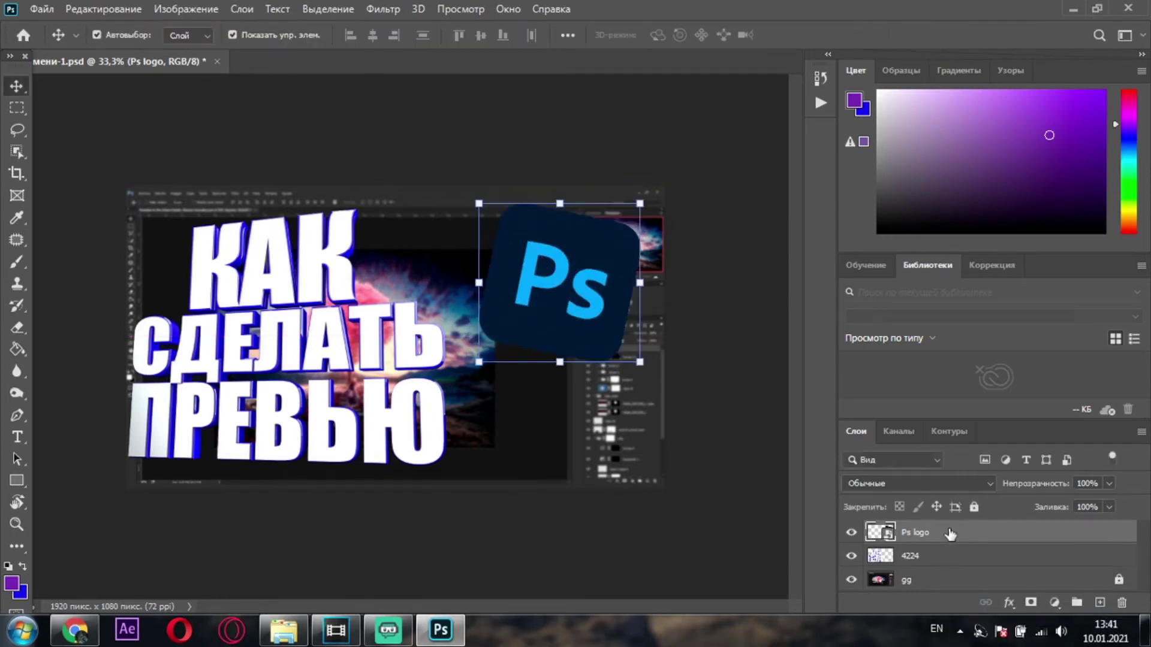
right_click(919, 532)
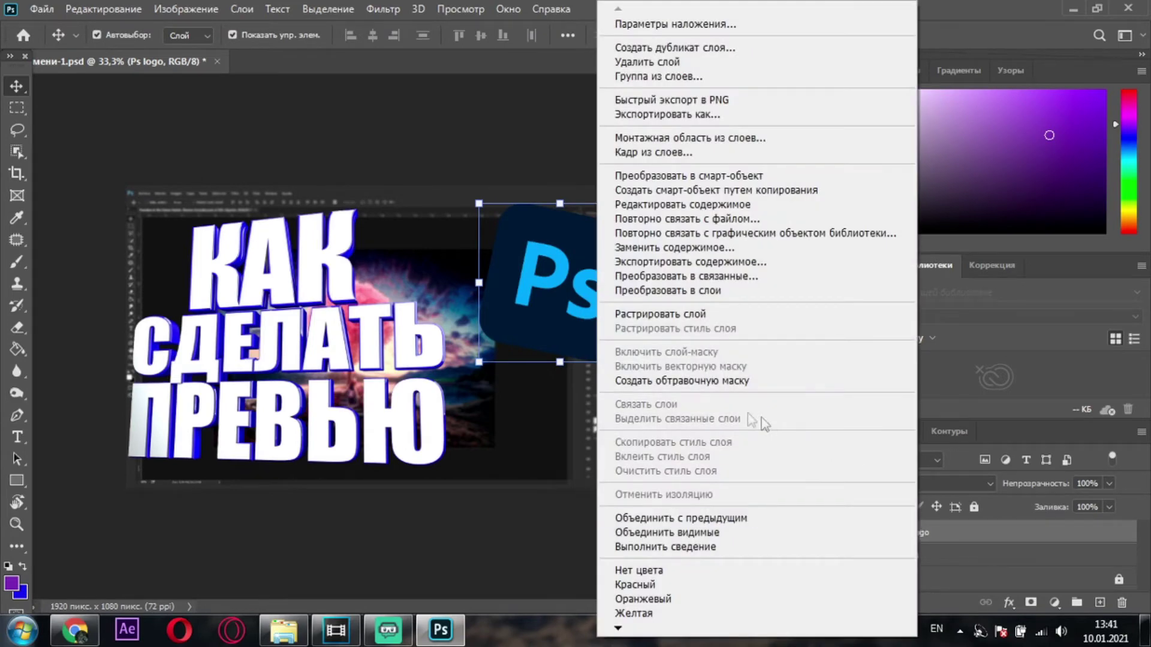
Step: Rasterize the Ps logo layer and add a Stroke layer style to it
click(669, 311)
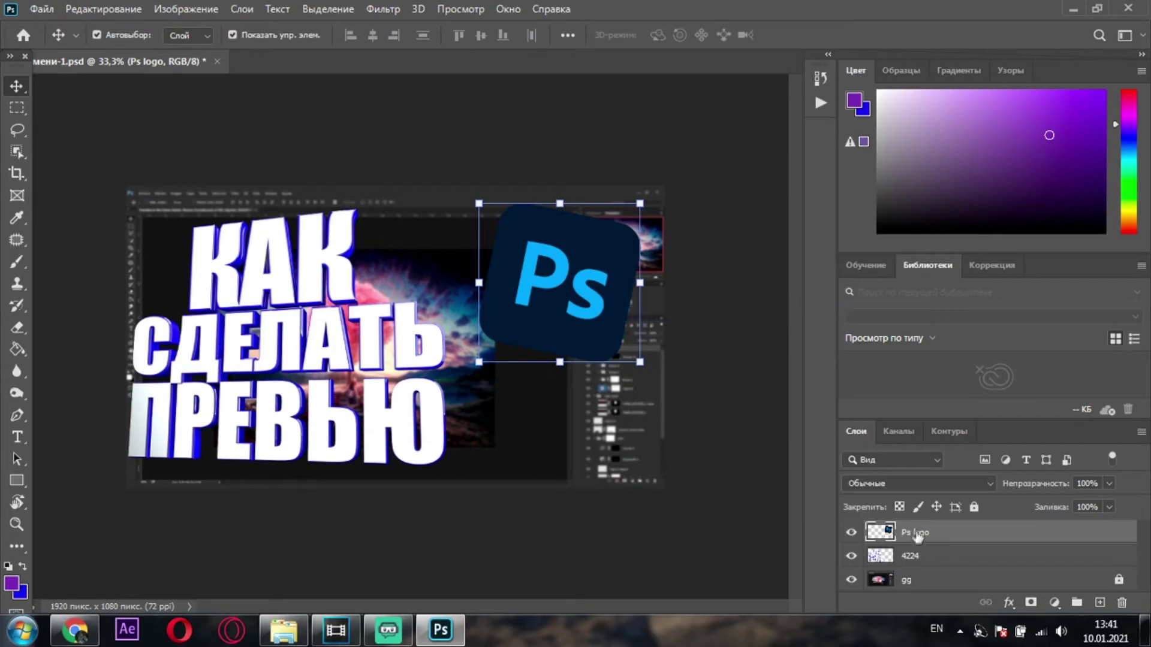
right_click(919, 531)
click(646, 15)
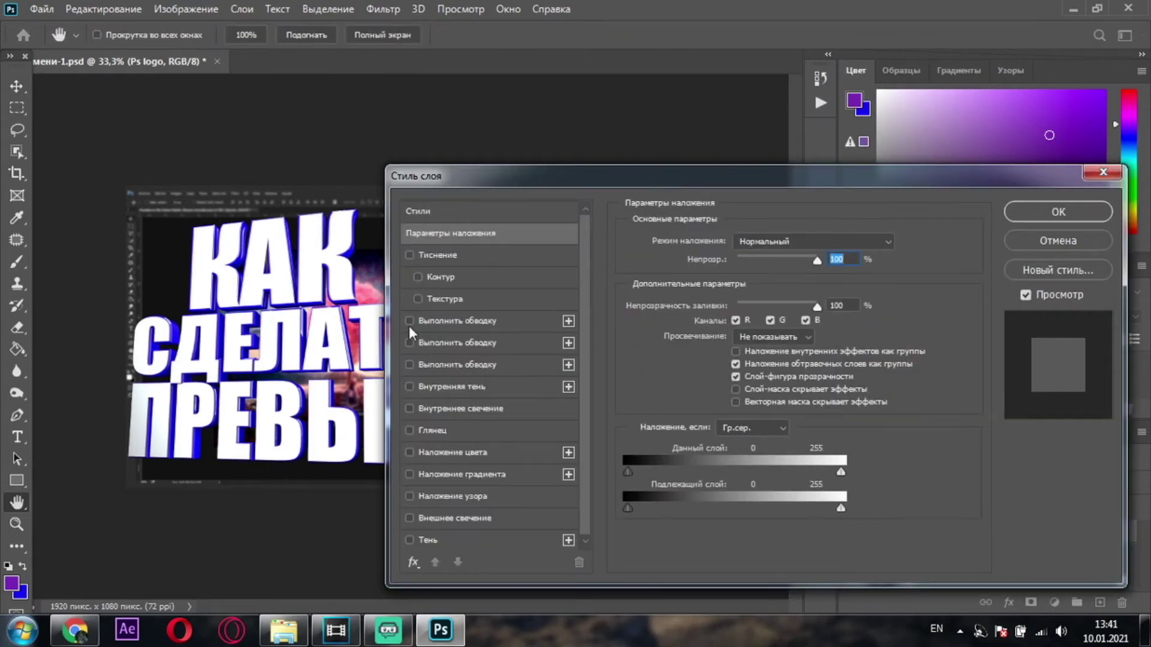
click(410, 321)
mouse_move(627, 175)
mouse_down()
mouse_move(959, 168)
mouse_move(776, 185)
mouse_move(705, 173)
mouse_up()
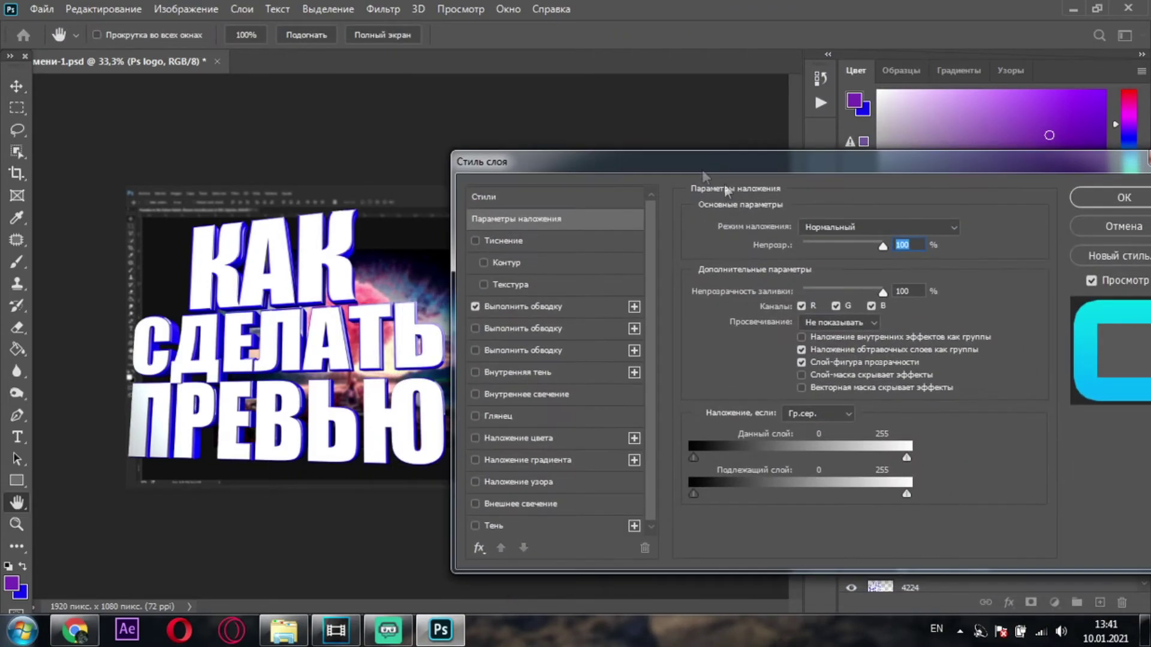
click(507, 307)
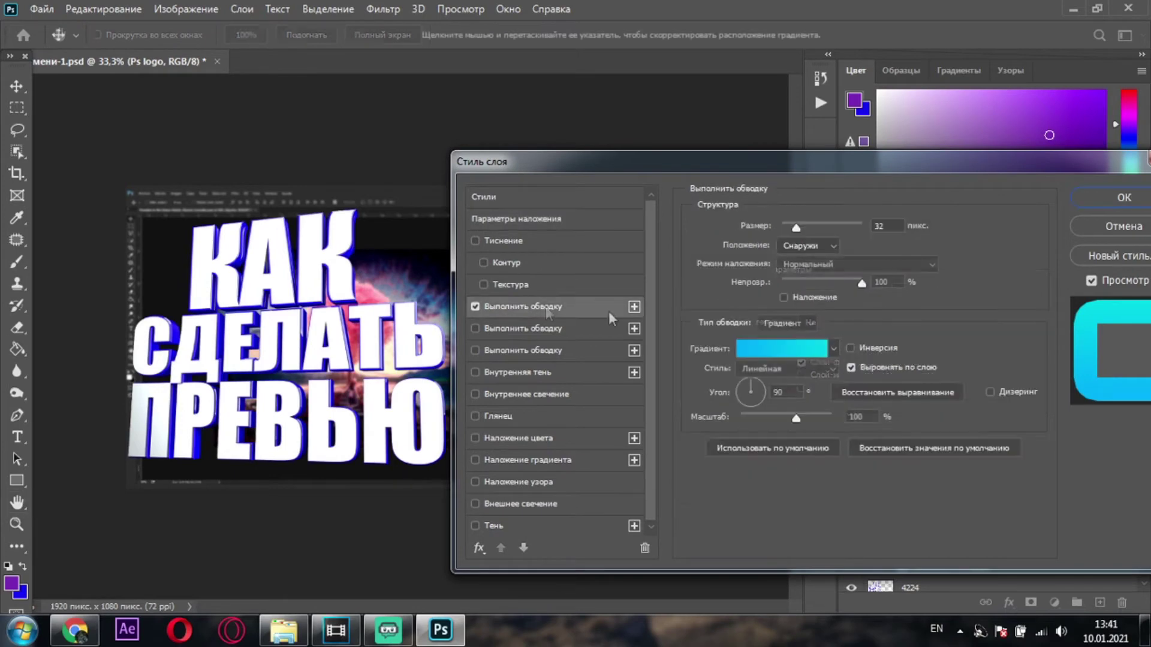
Step: Set the stroke's fill type to Gradient
click(794, 326)
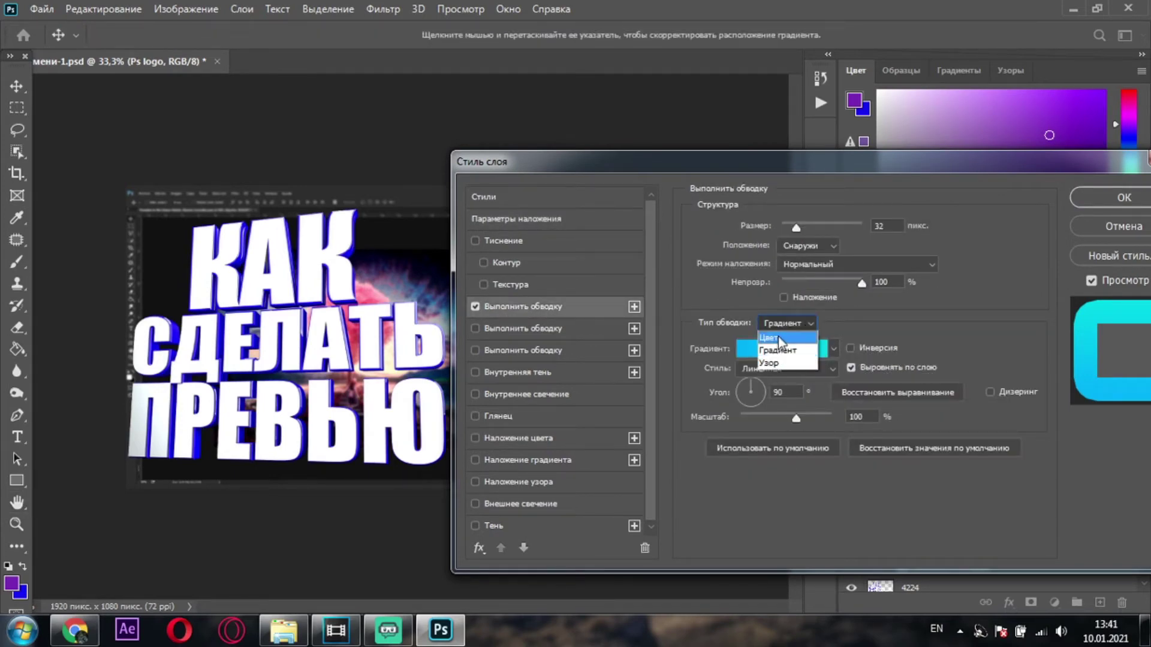
click(779, 362)
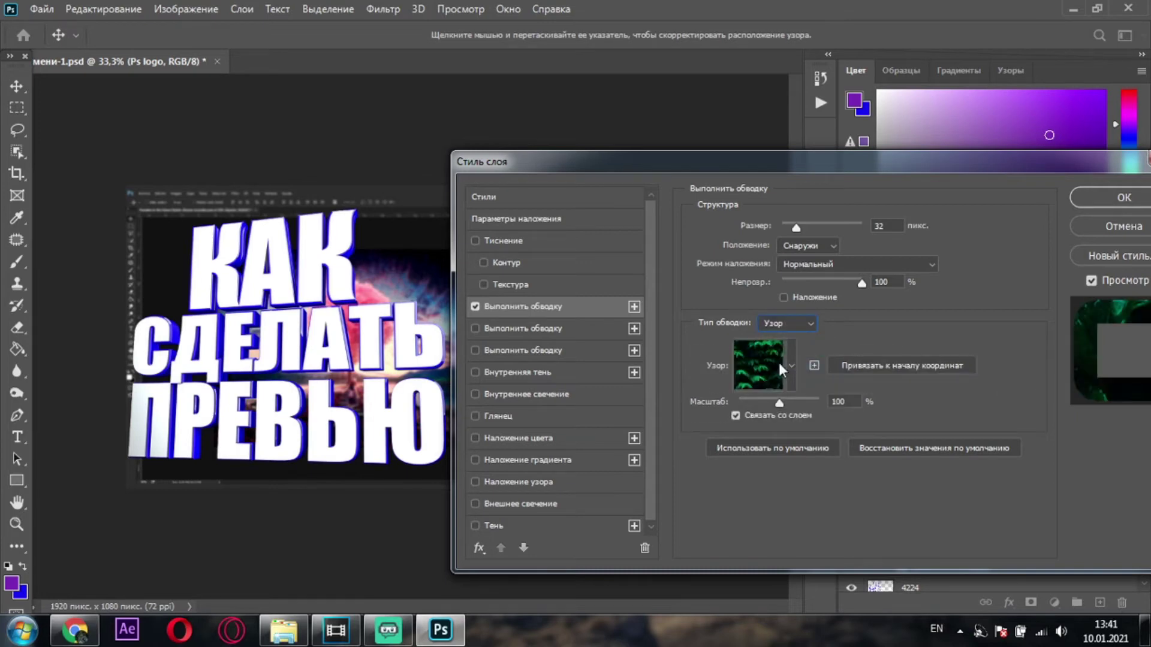
mouse_move(803, 163)
mouse_down()
mouse_move(1095, 157)
mouse_move(851, 175)
mouse_up()
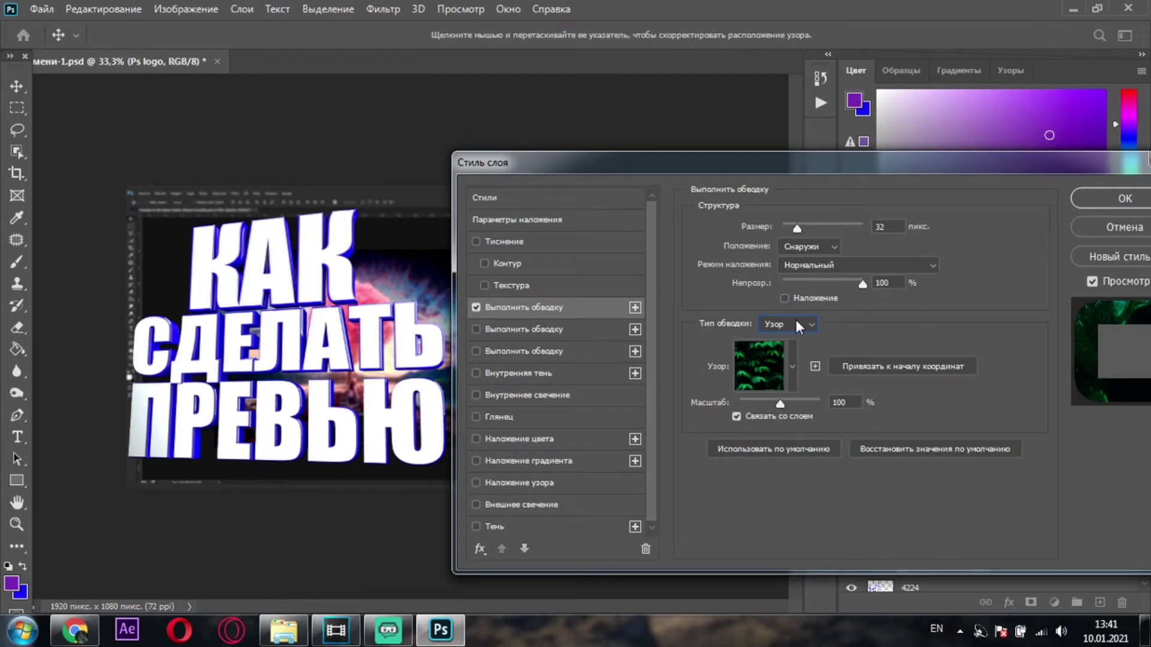
click(796, 320)
click(781, 351)
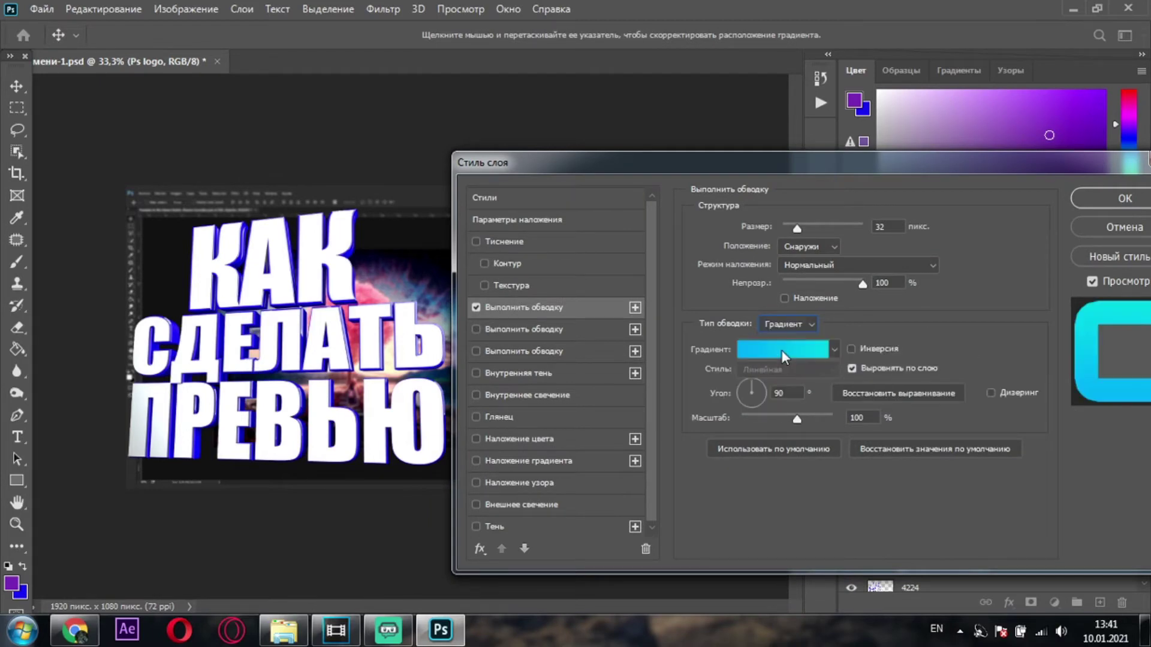
drag(837, 163, 640, 163)
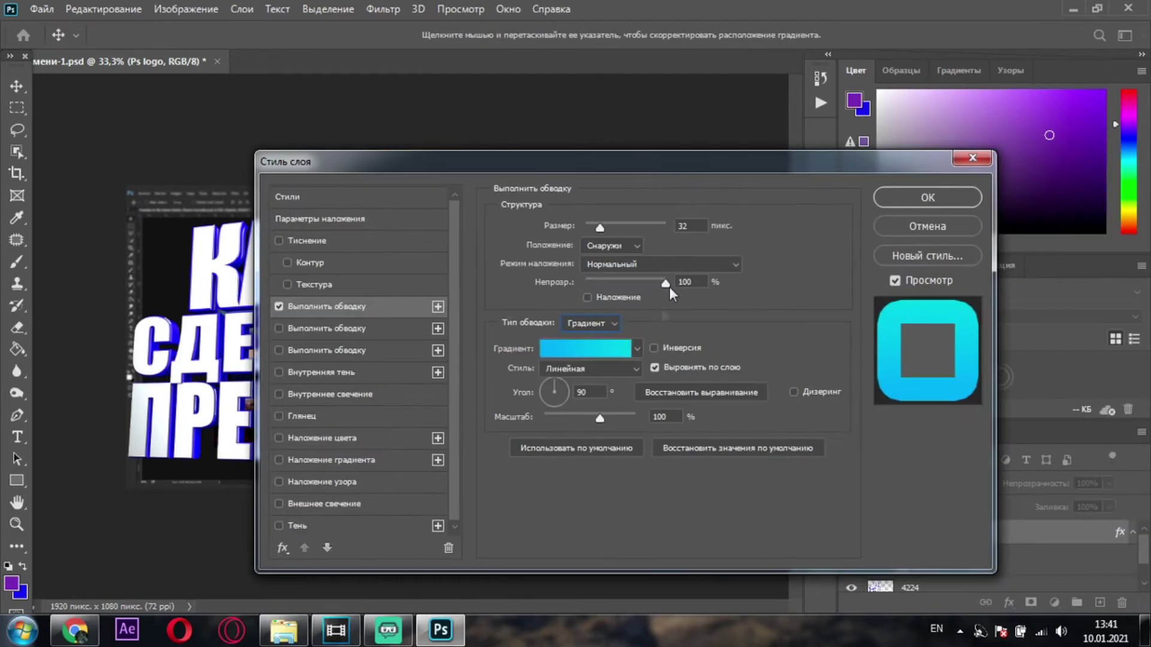
click(621, 349)
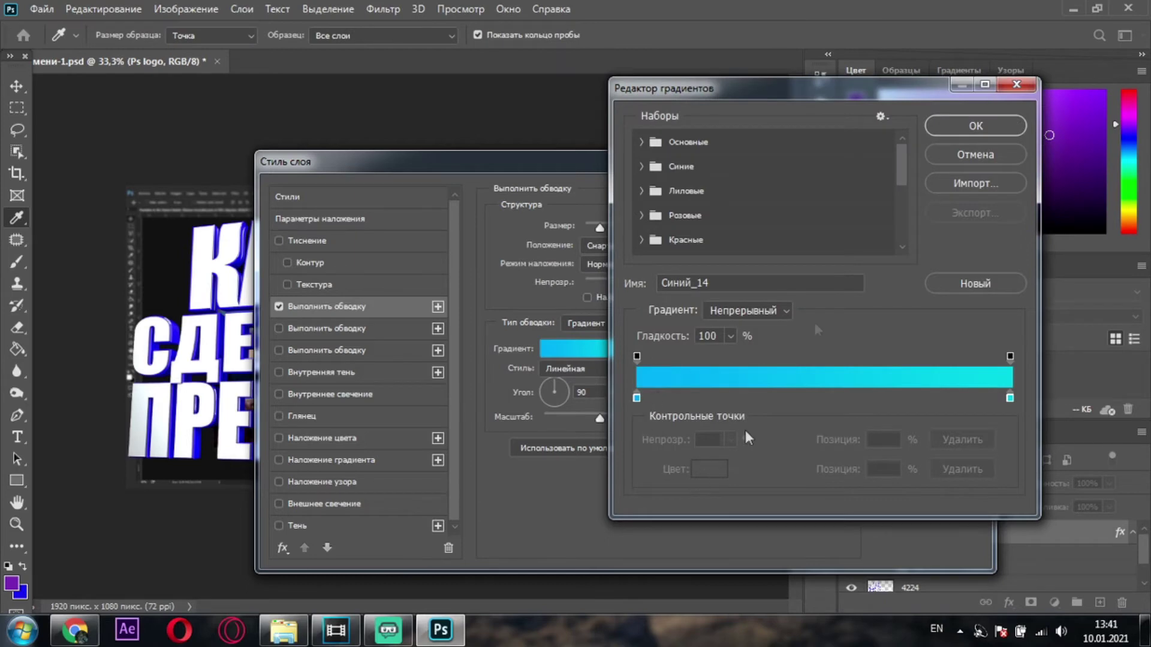
click(1014, 86)
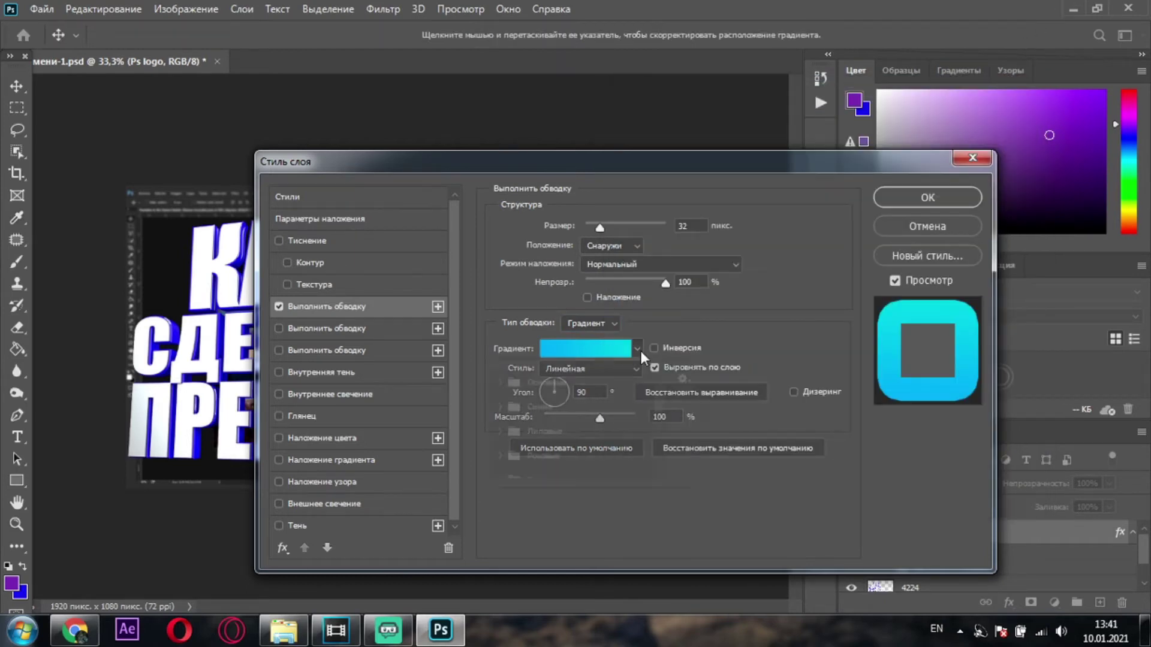
Step: Apply a cyan preset gradient to the stroke, confirm it, and switch to Chrome
click(637, 348)
click(501, 407)
scroll(578, 459, down, 1)
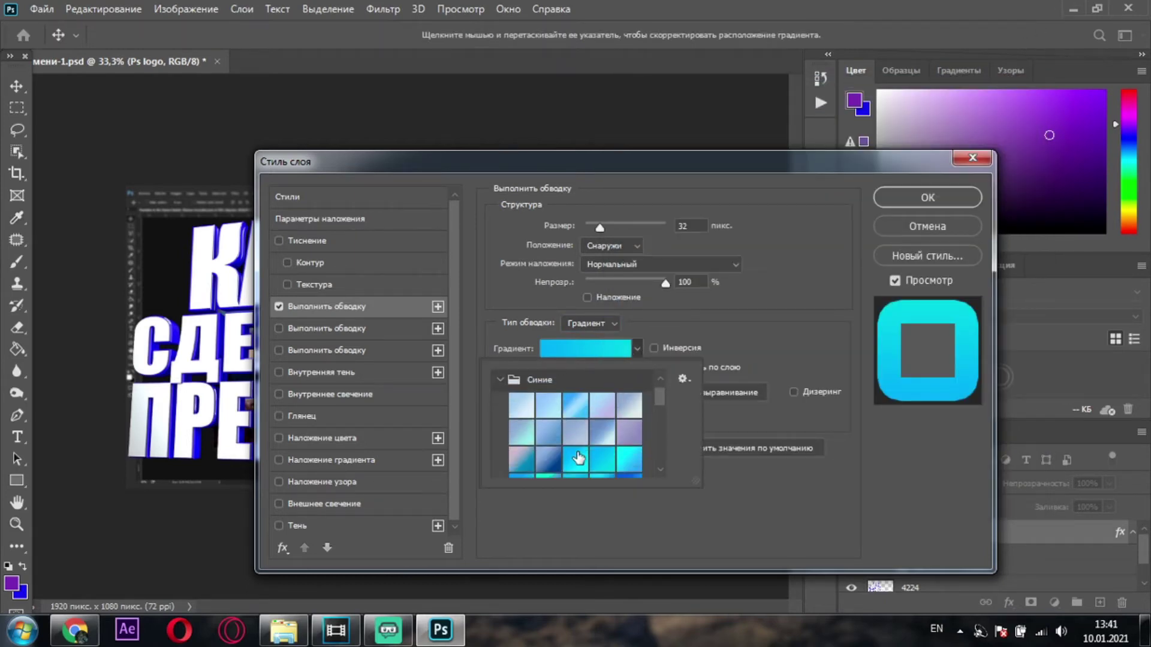
scroll(578, 457, down, 2)
click(603, 432)
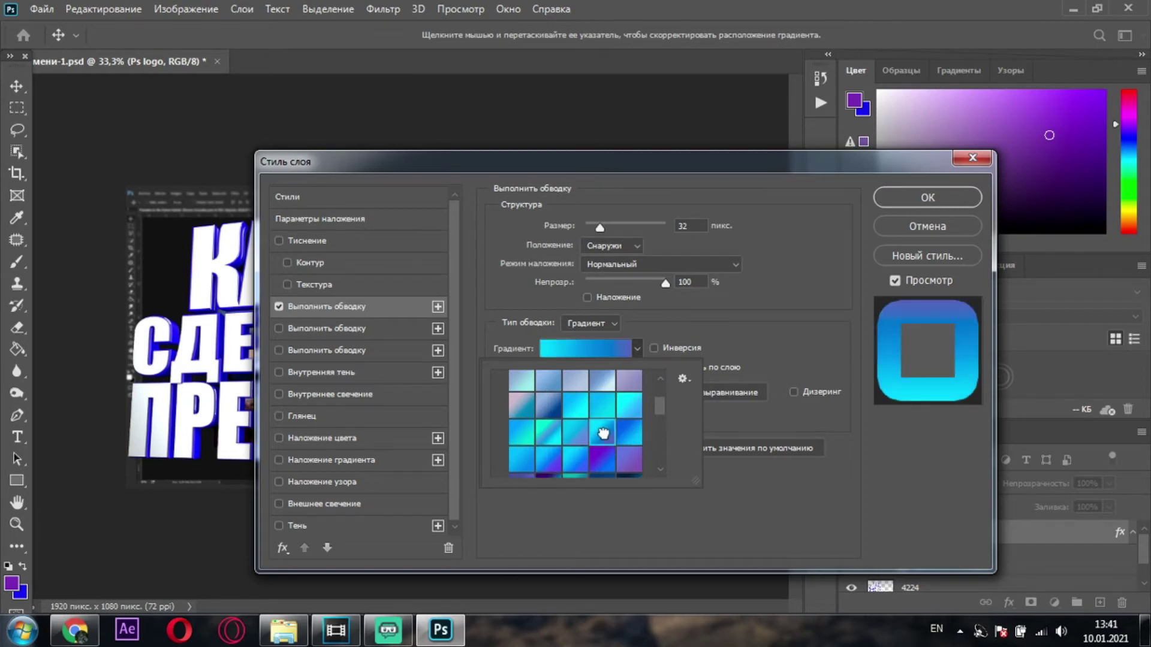
click(599, 409)
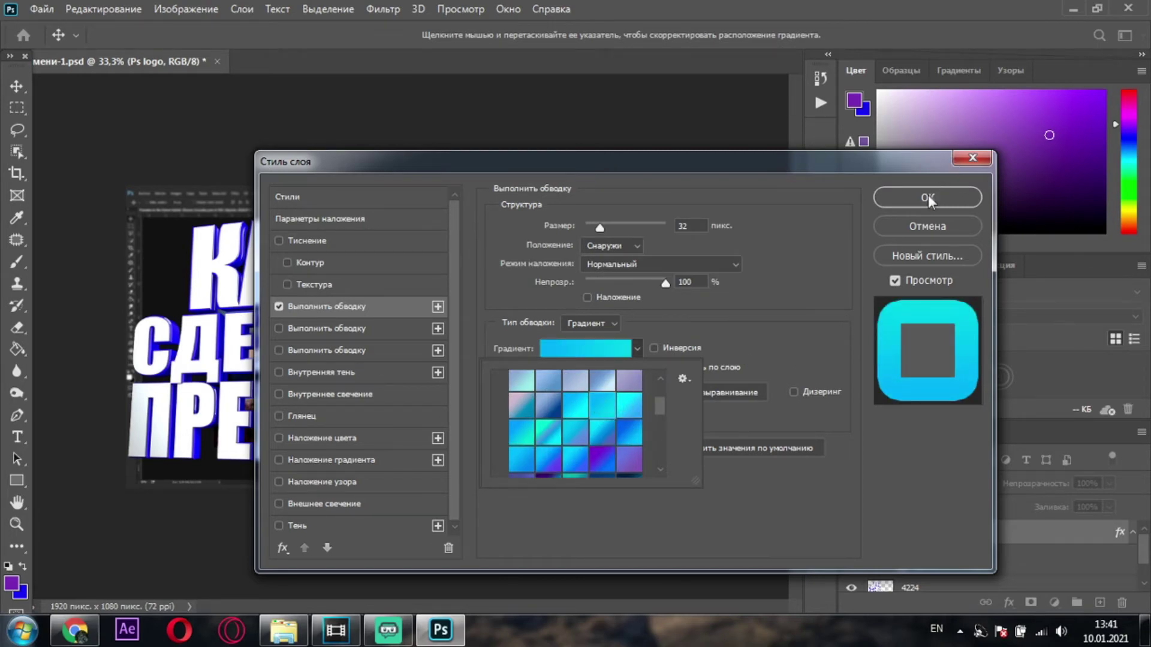
click(928, 198)
drag(550, 247, 551, 248)
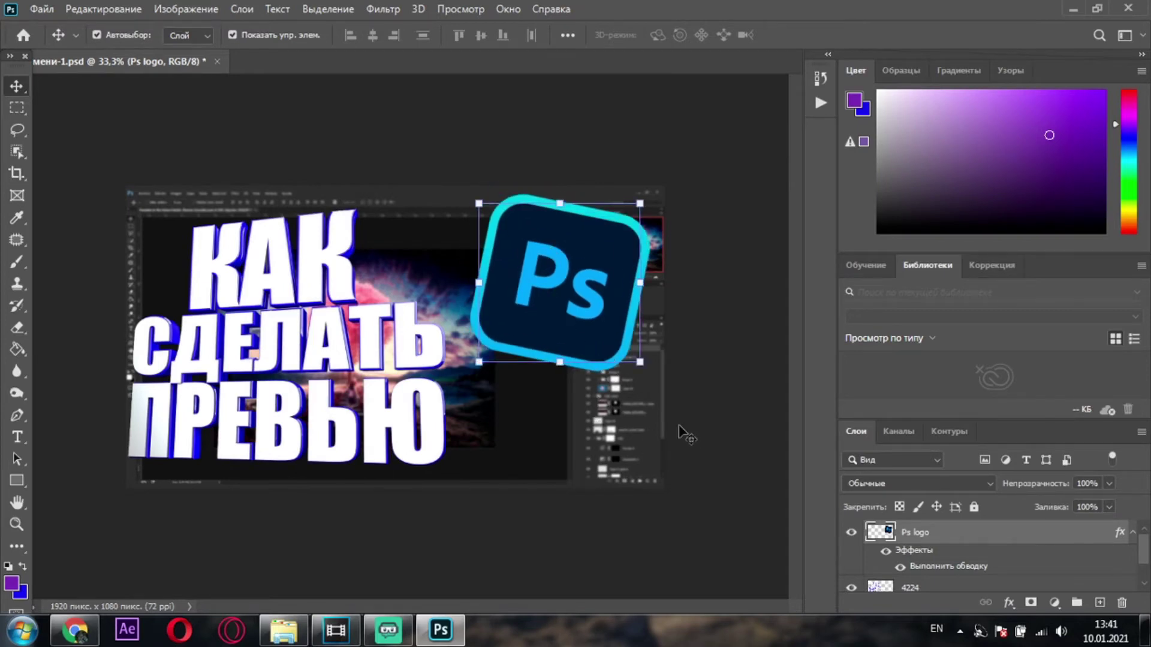
click(704, 425)
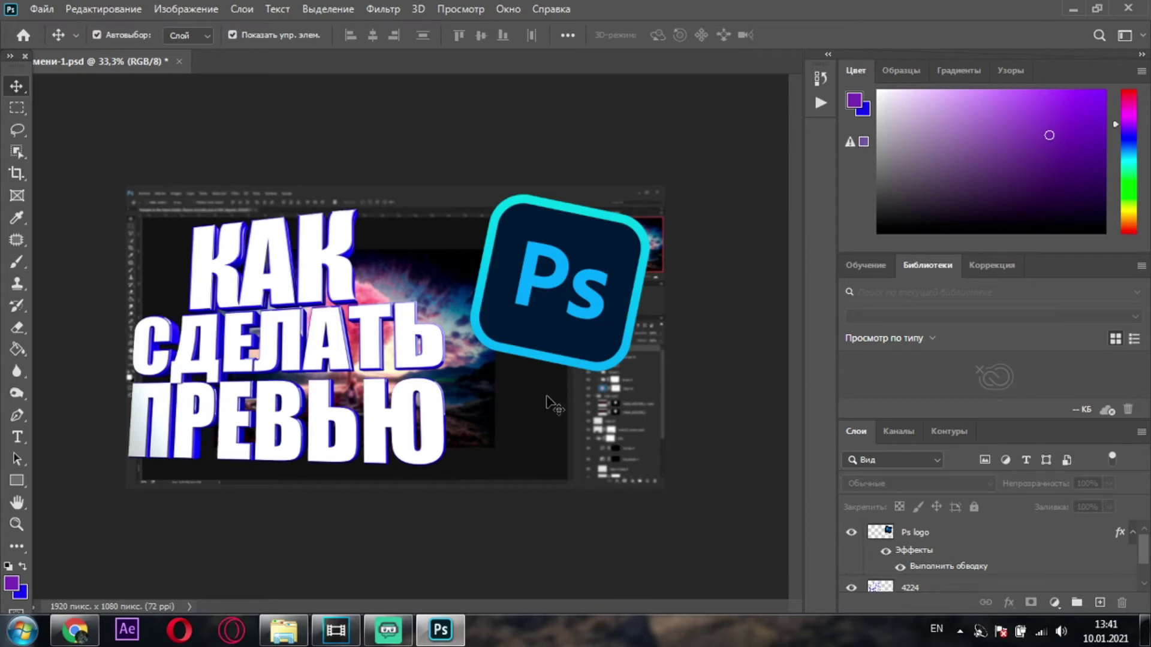
click(75, 629)
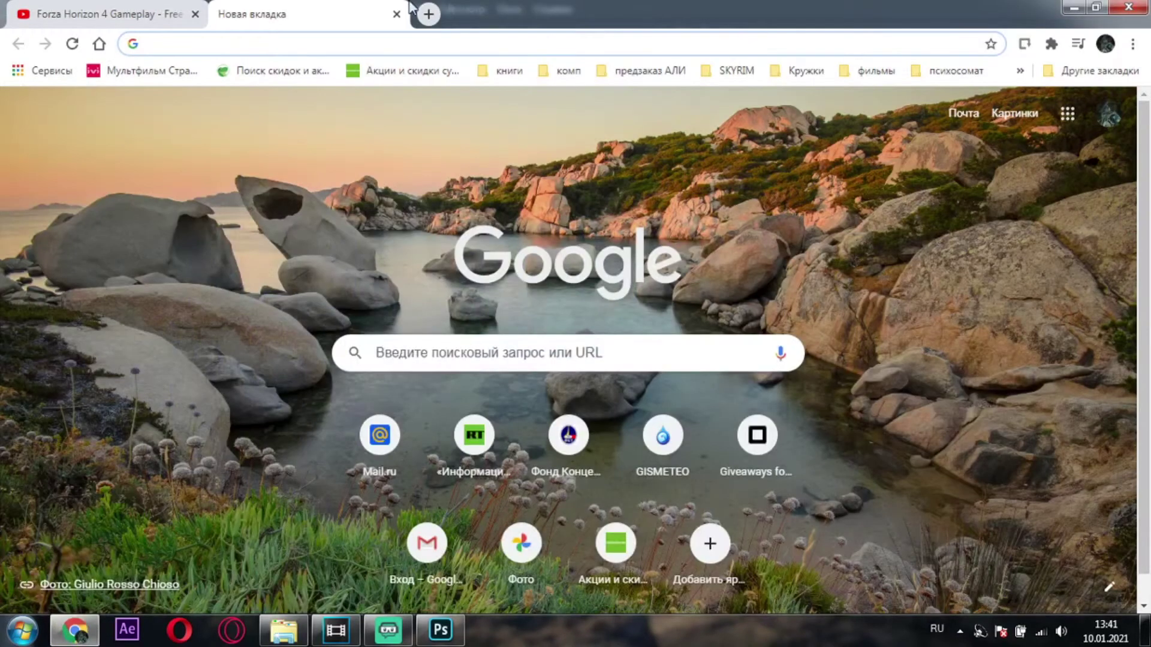
Step: Search Google for 'cs go render' from the address bar
click(324, 38)
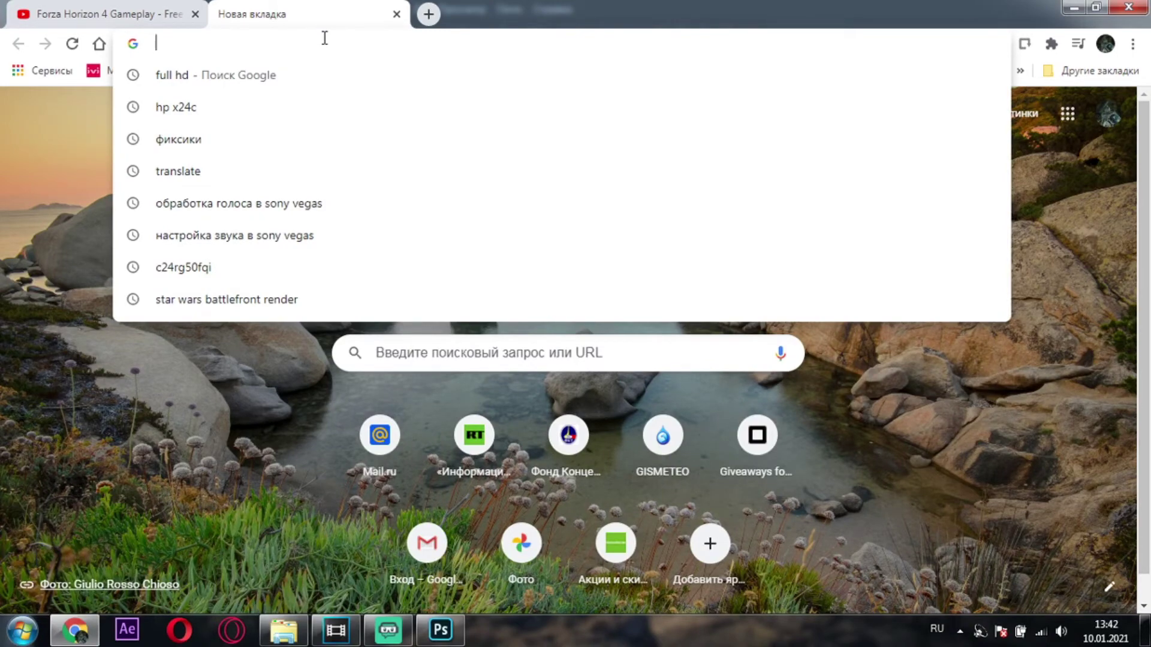
text(сы пщ)
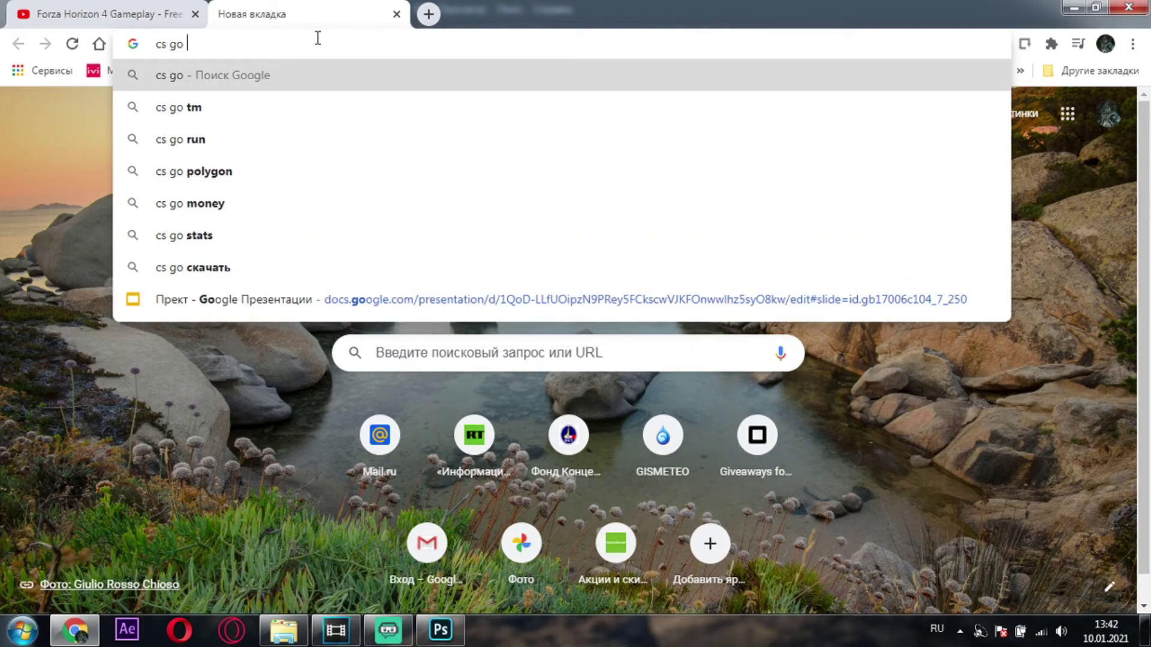
text( ку)
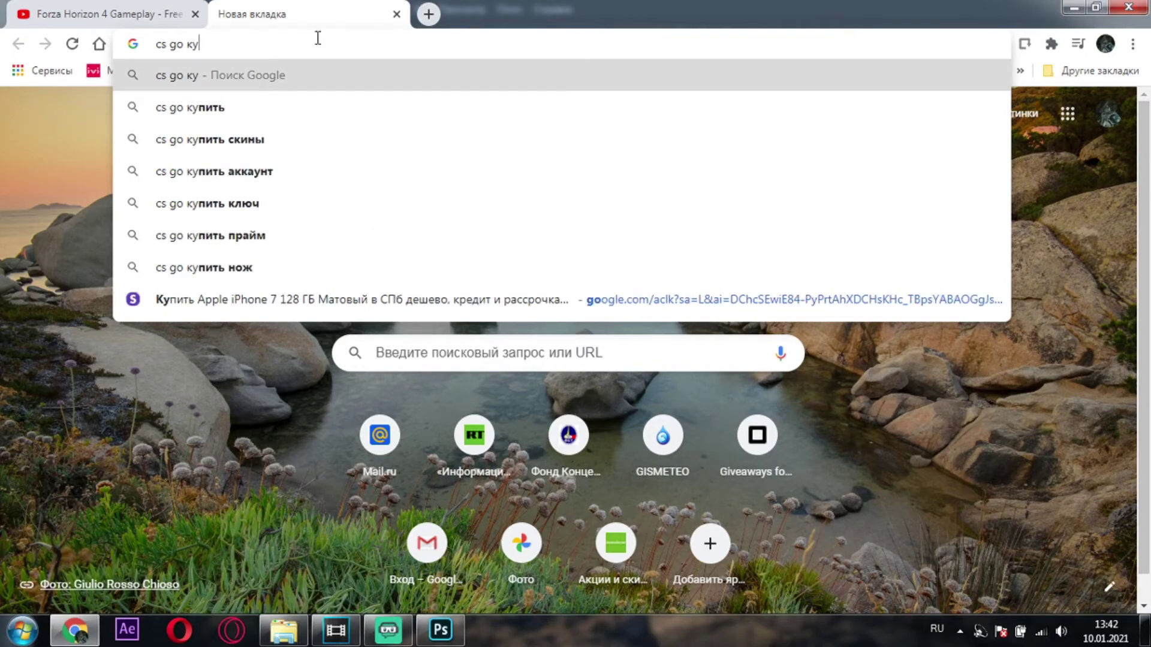
text(тук)
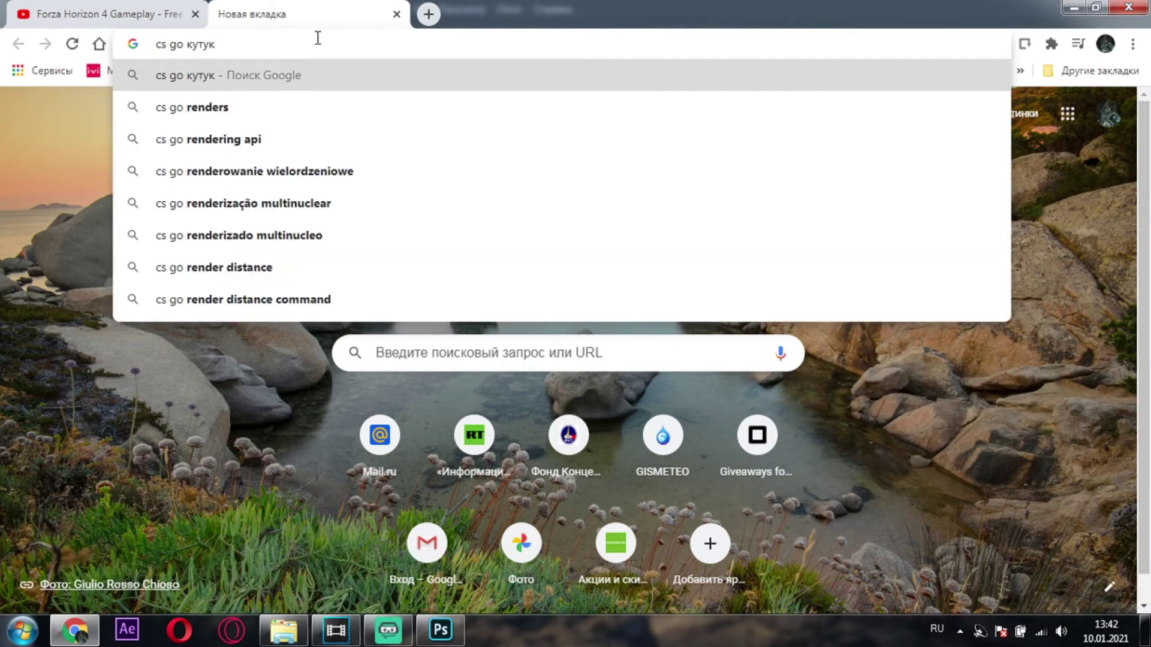
key(Down)
key(BackSpace)
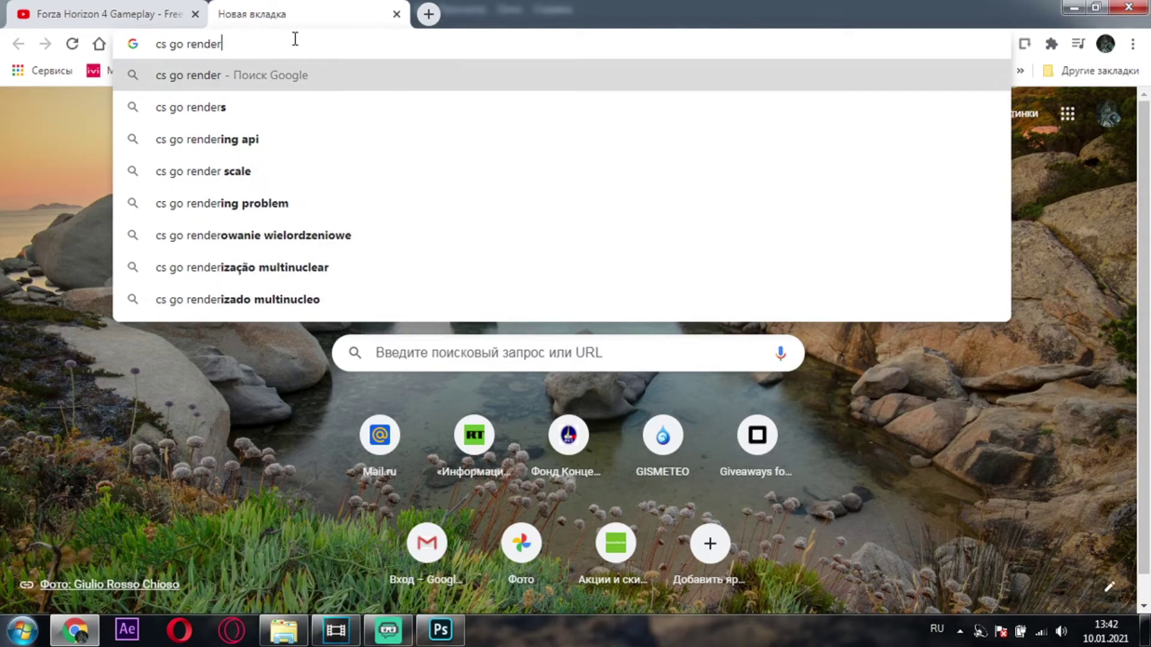
key(Return)
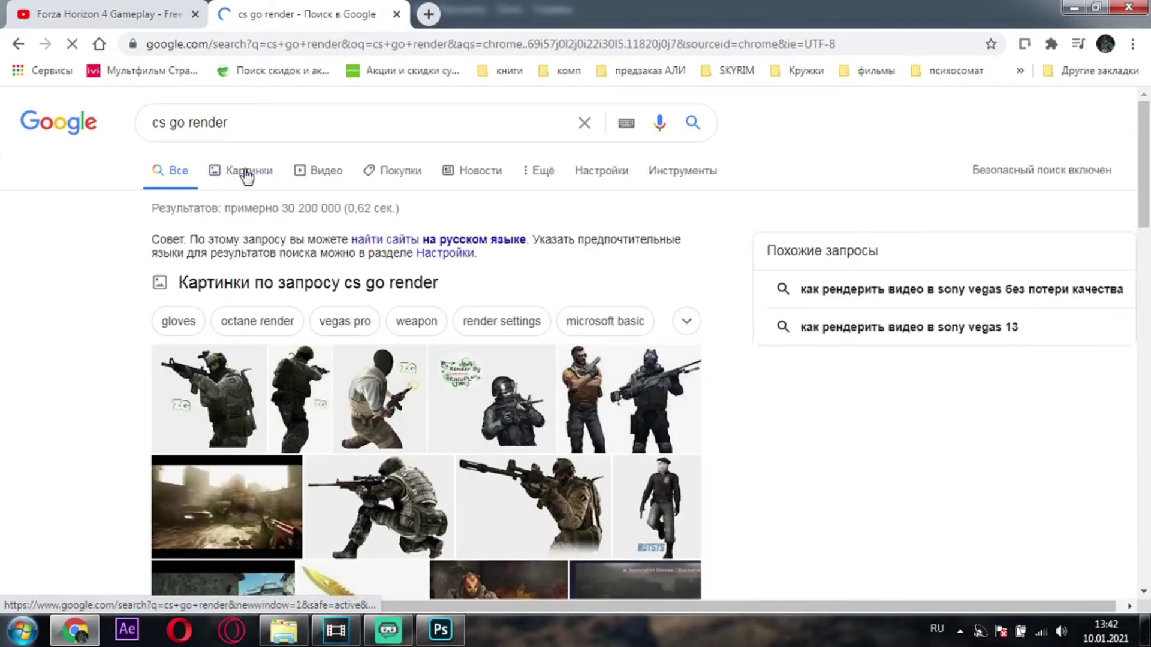
Step: Preview the masked terrorist render in Images results, then return to Photoshop
click(246, 172)
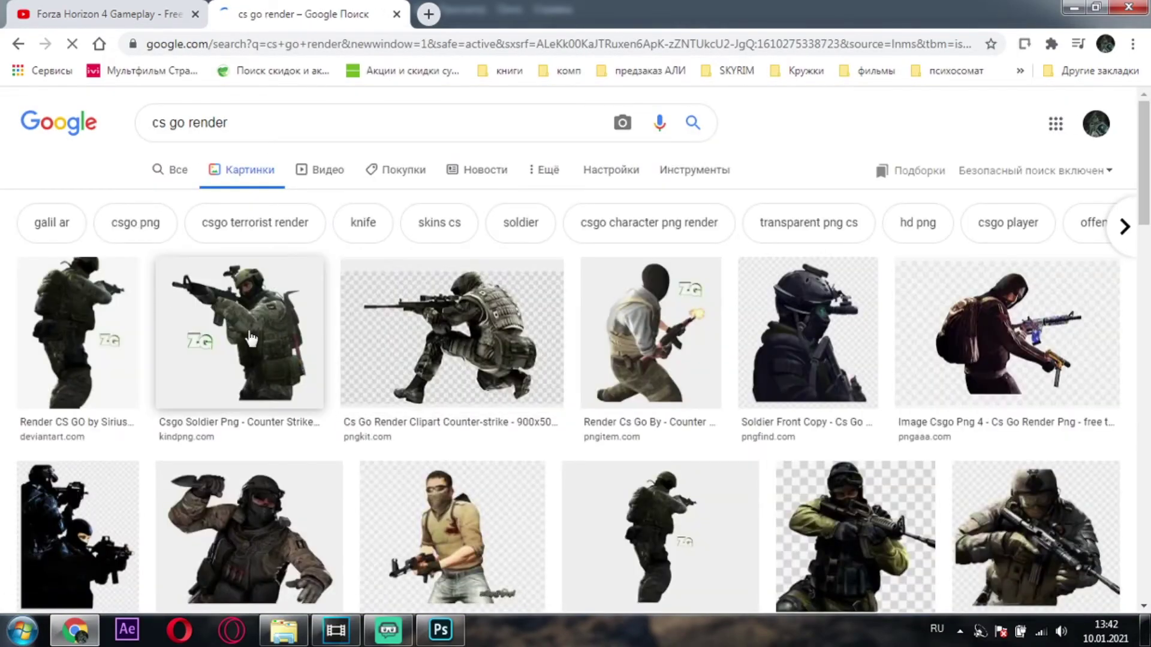
scroll(431, 352, down, 1)
scroll(516, 350, down, 3)
click(516, 350)
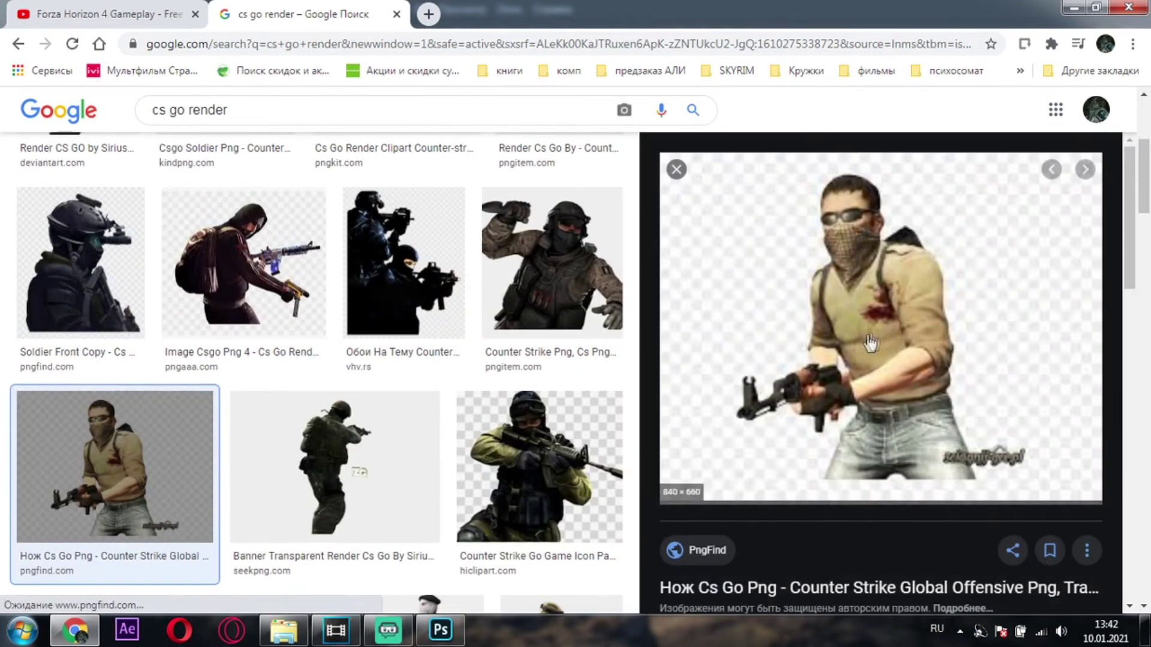
drag(898, 352, 780, 373)
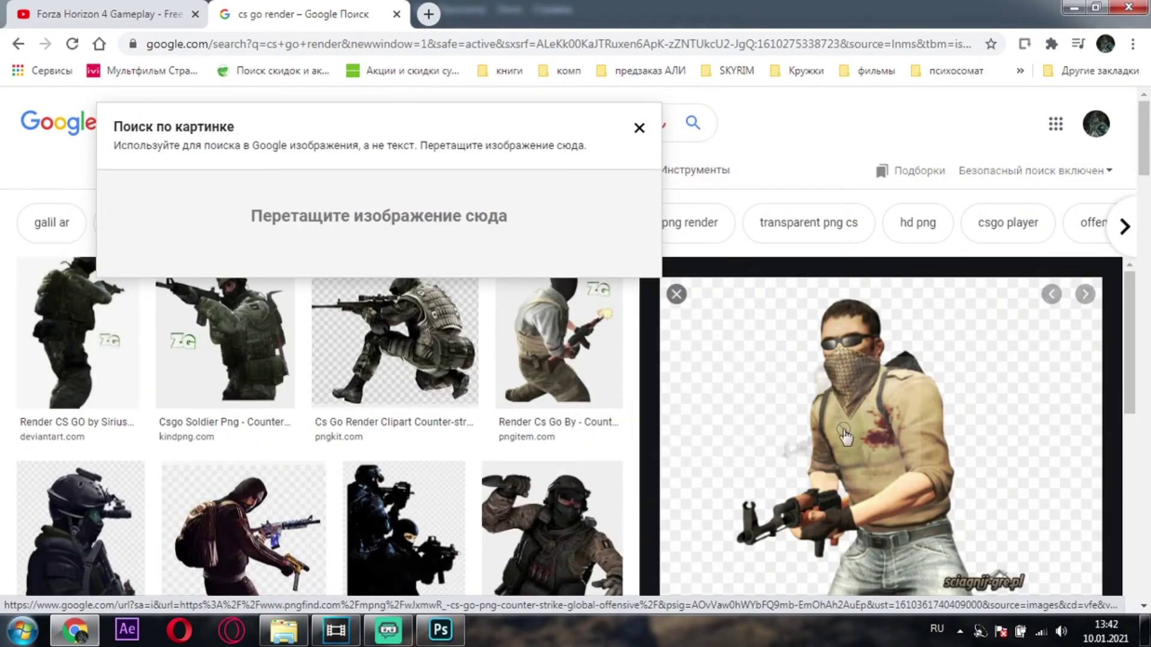
scroll(779, 373, down, 1)
scroll(491, 310, up, 5)
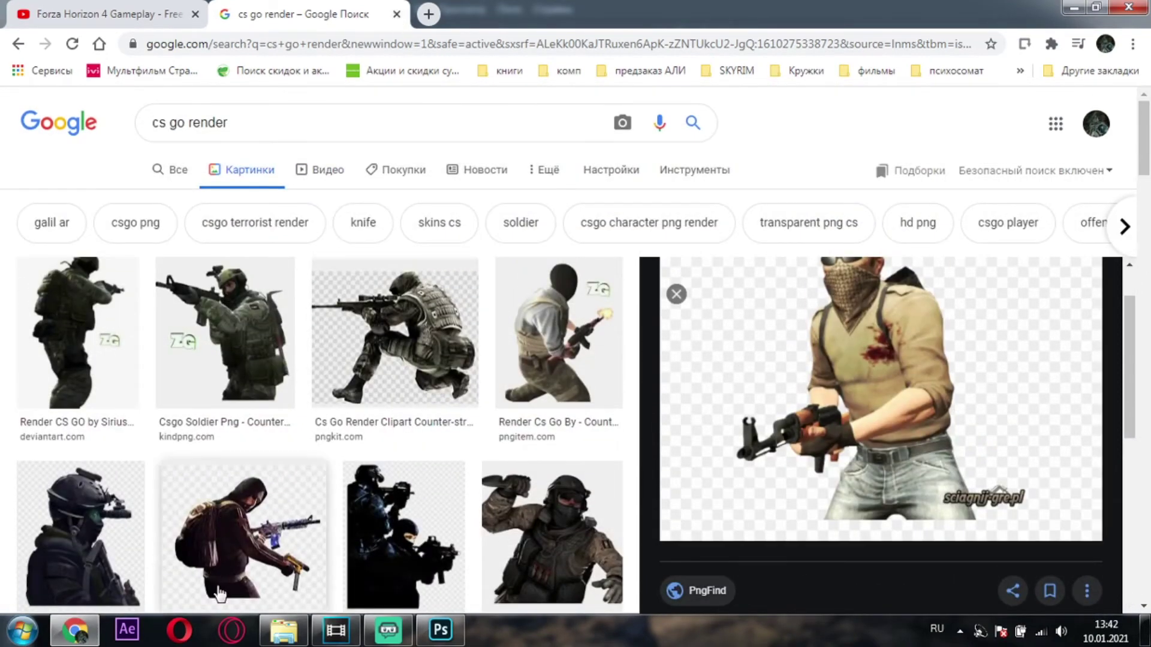
click(433, 639)
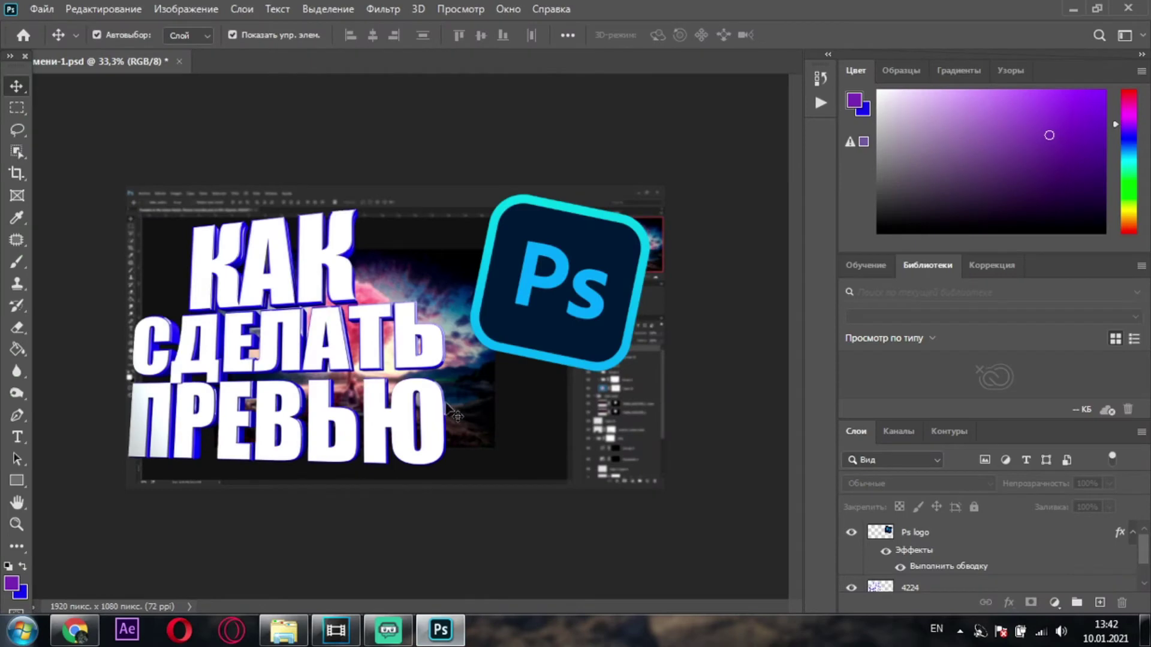
Step: Place the After Effects logo from the logo folder and enlarge it below the Ps logo
click(292, 635)
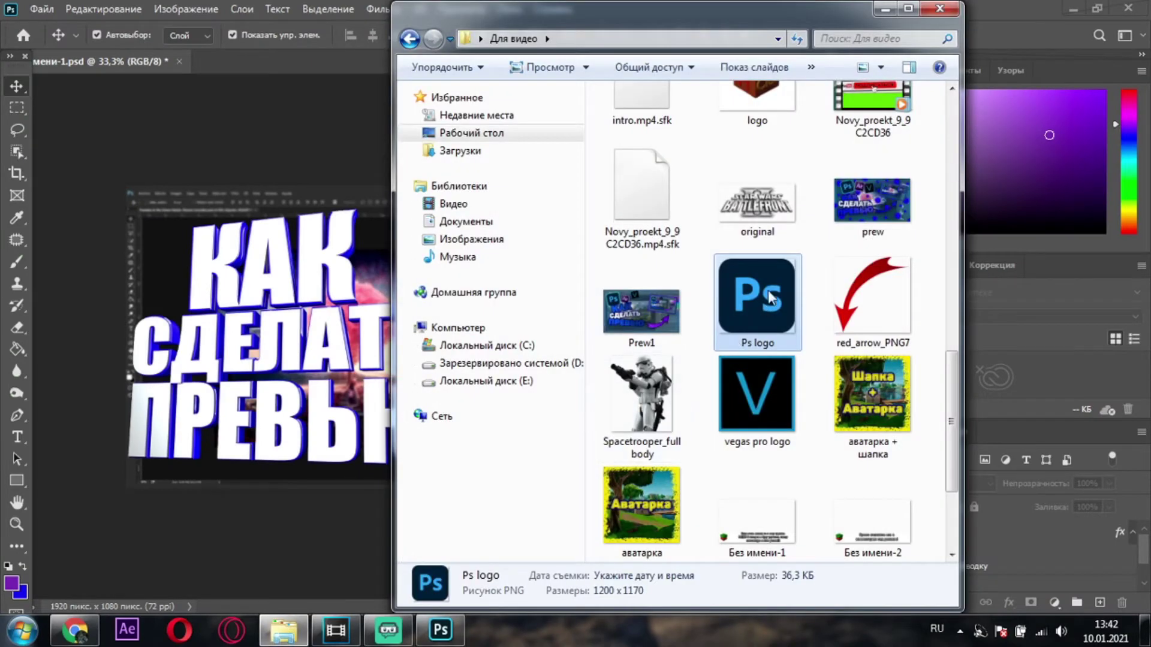
scroll(773, 288, down, 3)
scroll(680, 475, up, 10)
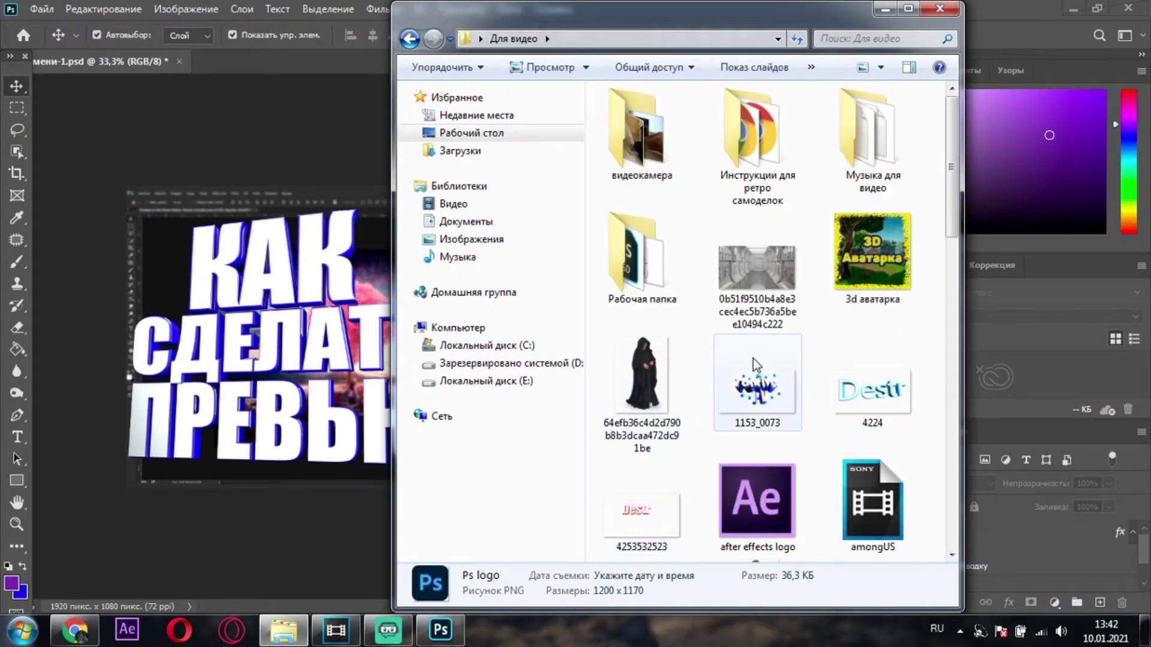
drag(773, 479, 318, 407)
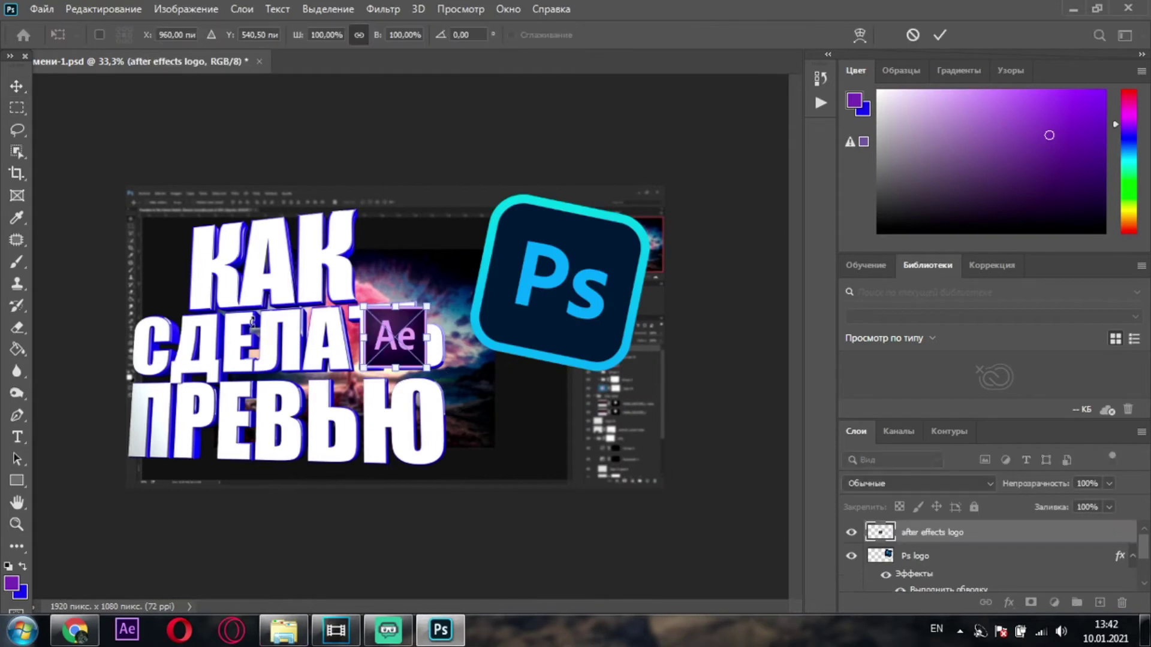
drag(385, 333, 511, 413)
key(Return)
right_click(956, 534)
key(Escape)
key(ctrl+t)
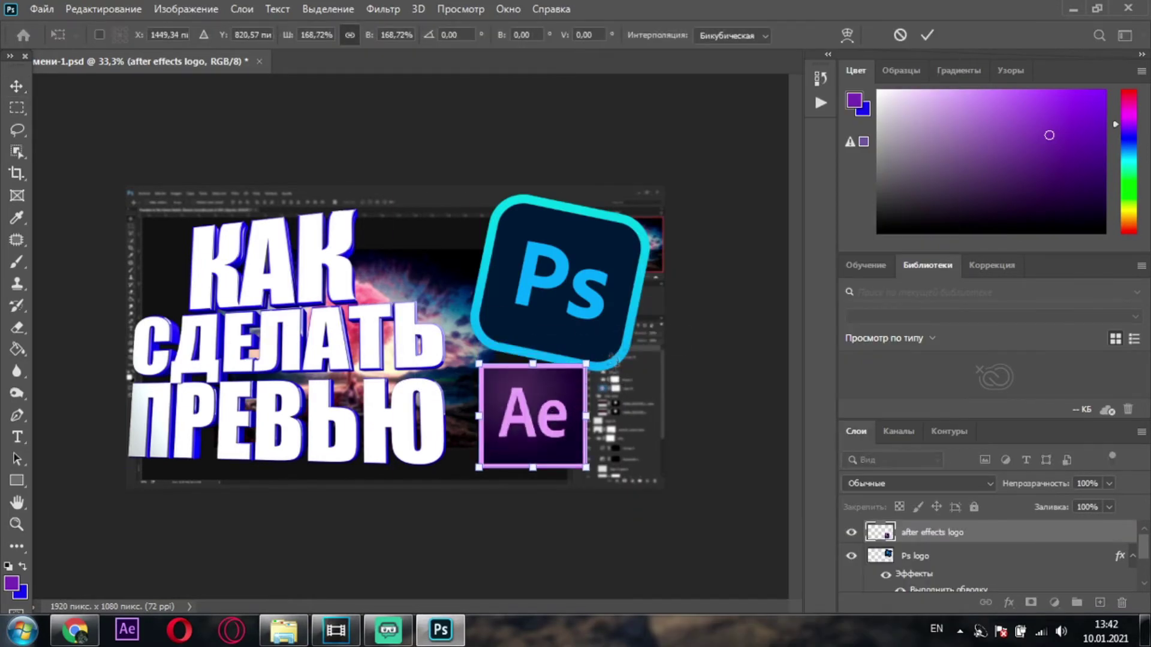
drag(575, 459, 584, 447)
key(Return)
Step: Place the Vegas Pro logo and fit it between the Ps and Ae logos
click(547, 298)
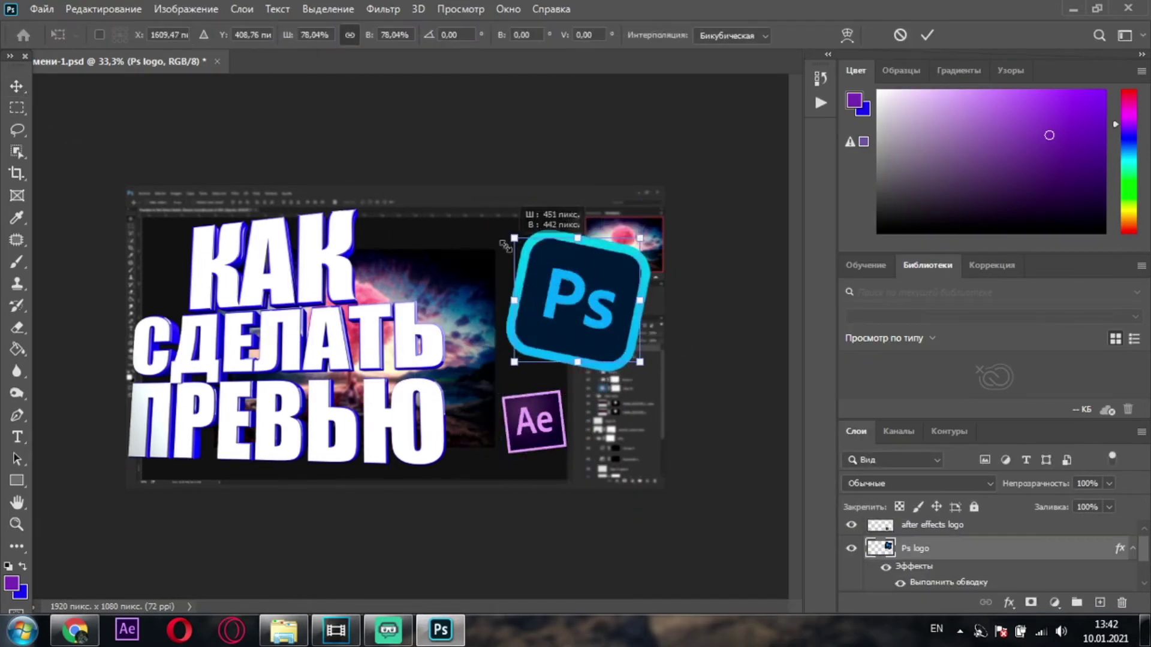
click(283, 629)
scroll(779, 359, down, 5)
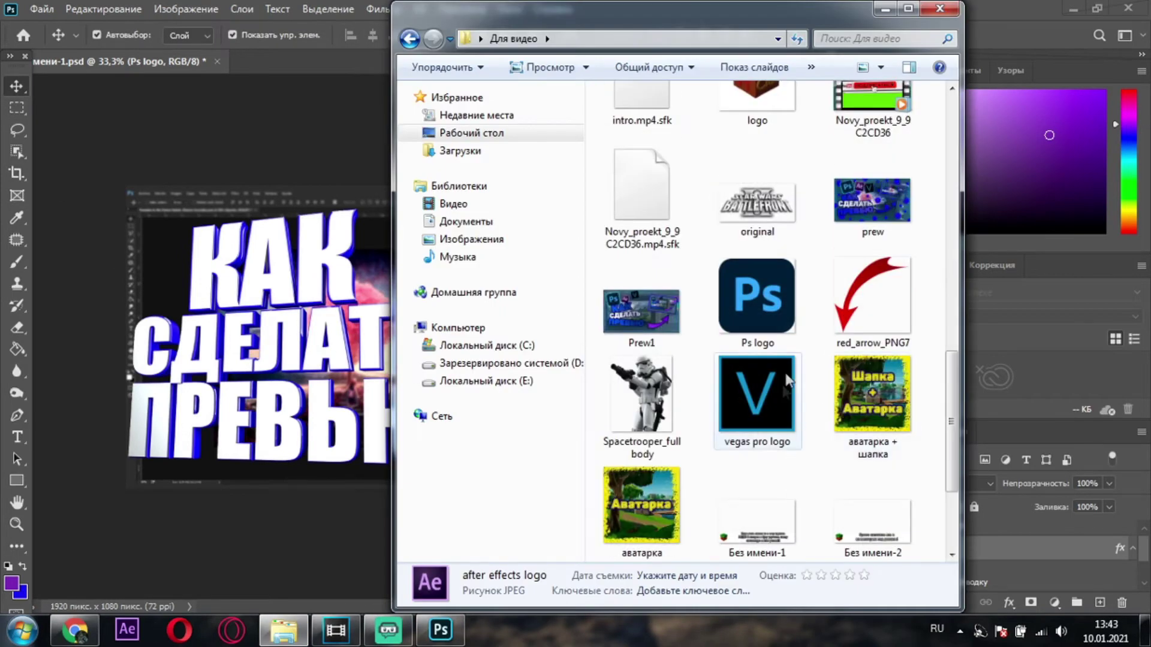
drag(817, 458, 532, 367)
right_click(976, 546)
key(Escape)
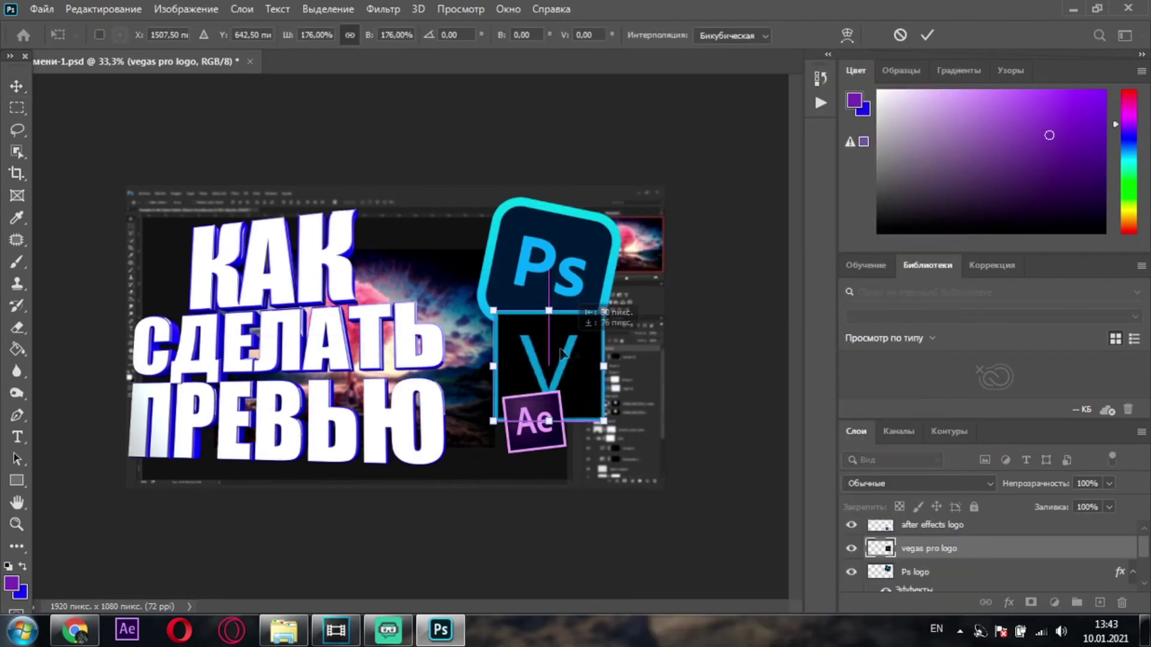
drag(565, 348, 572, 354)
key(Return)
Step: Move the Ae logo further down-right and tilt it
drag(563, 396, 600, 397)
drag(570, 438, 586, 442)
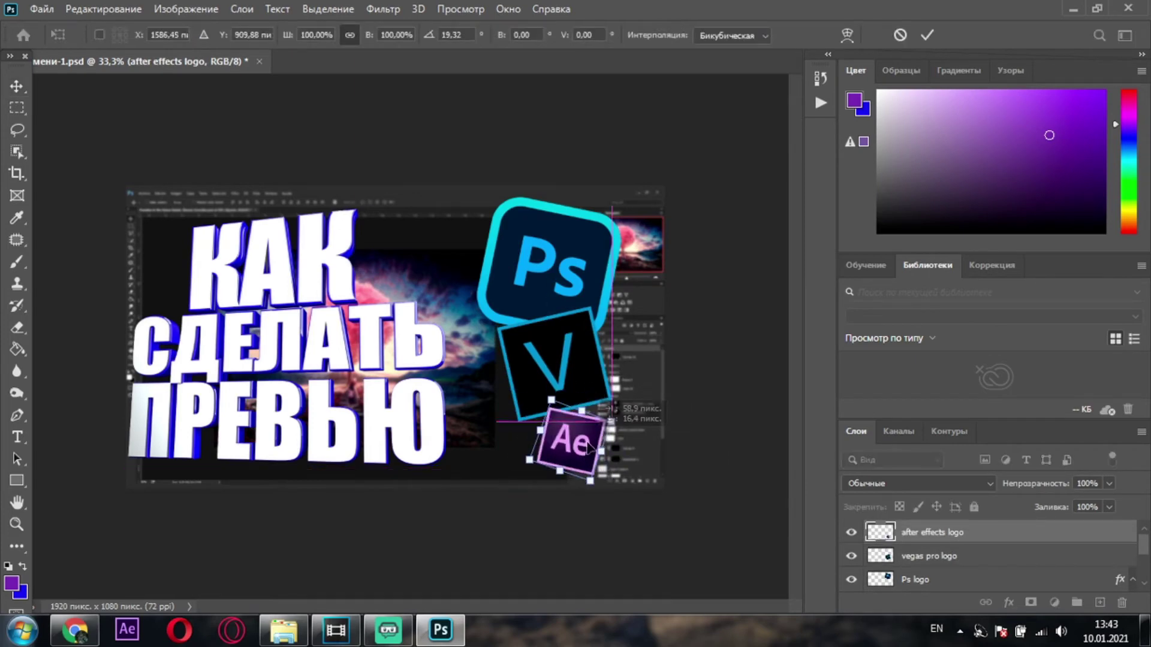
mouse_move(932, 532)
mouse_down()
mouse_move(938, 574)
mouse_move(928, 545)
mouse_up()
key(Return)
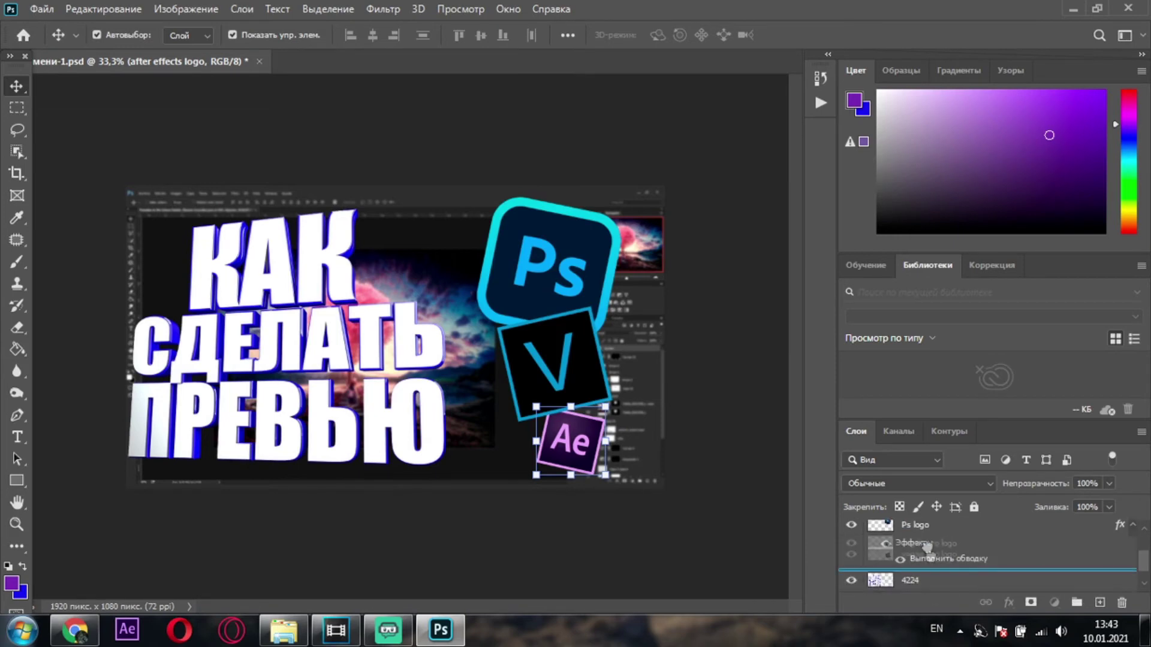
Step: Reorder the layers so the After Effects logo sits below Vegas Pro
drag(927, 545, 928, 557)
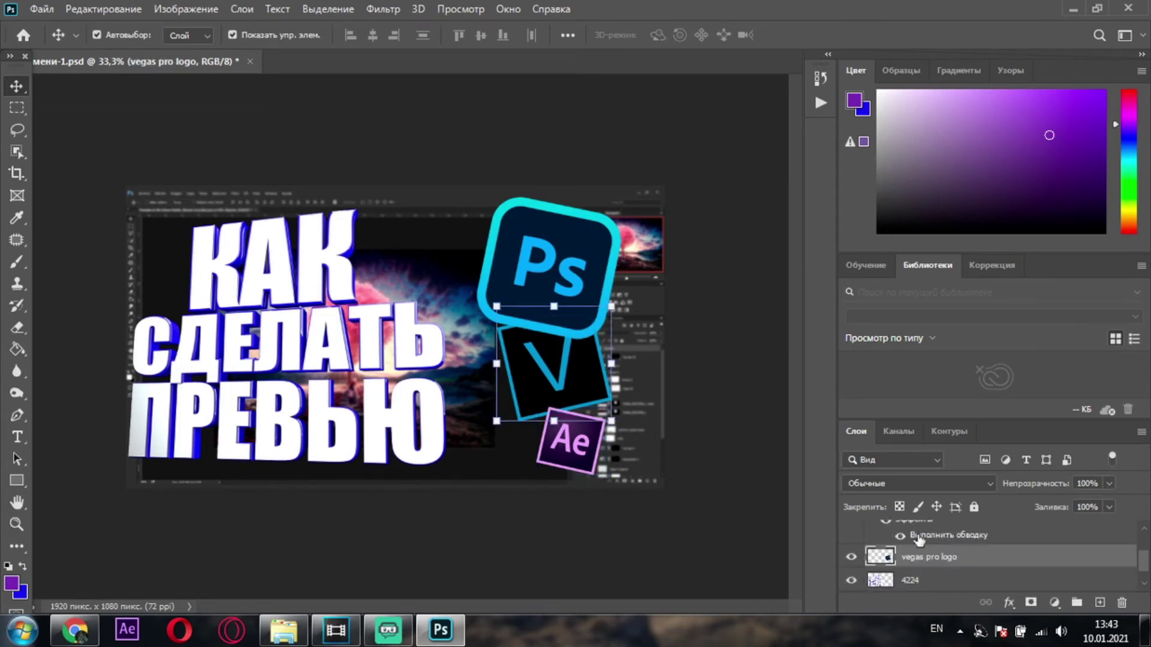
scroll(919, 539, up, 3)
drag(560, 378, 552, 385)
scroll(953, 563, up, 1)
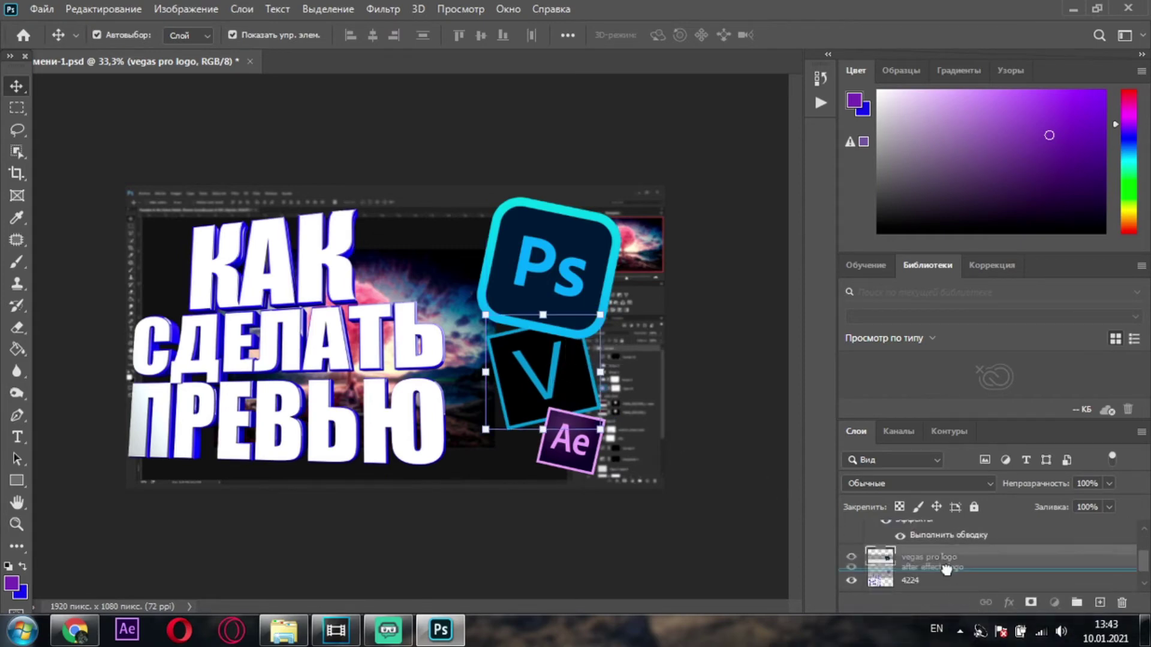
drag(941, 533, 935, 568)
click(726, 418)
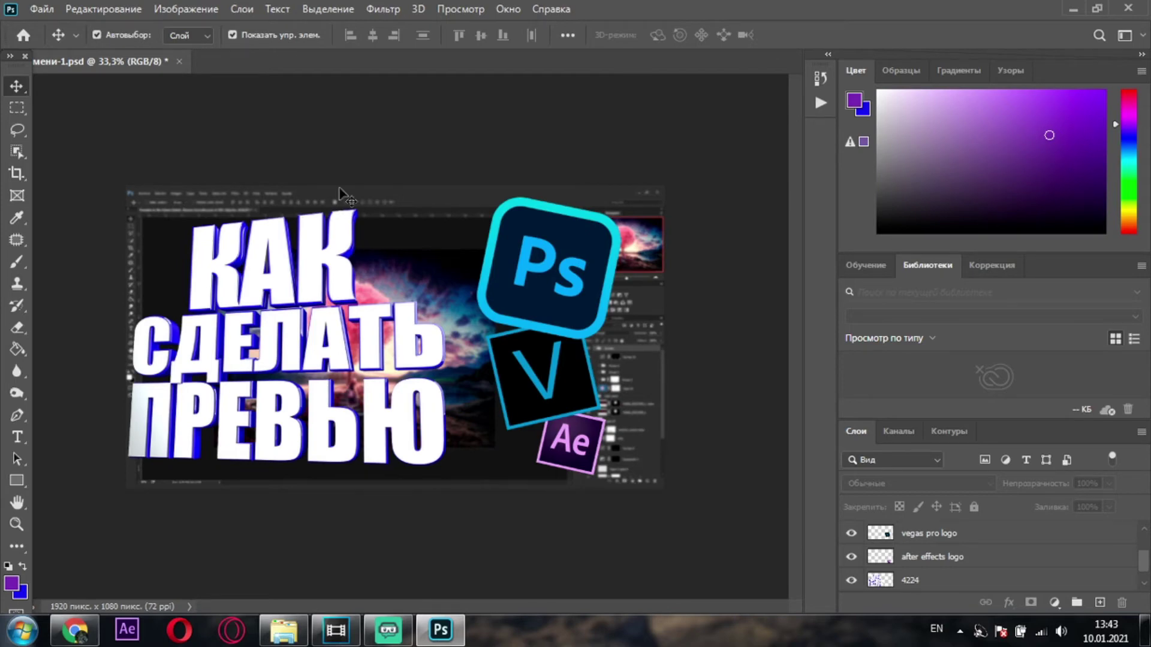
Step: With the Brush tool active, add a new empty layer above the gg layer
click(16, 262)
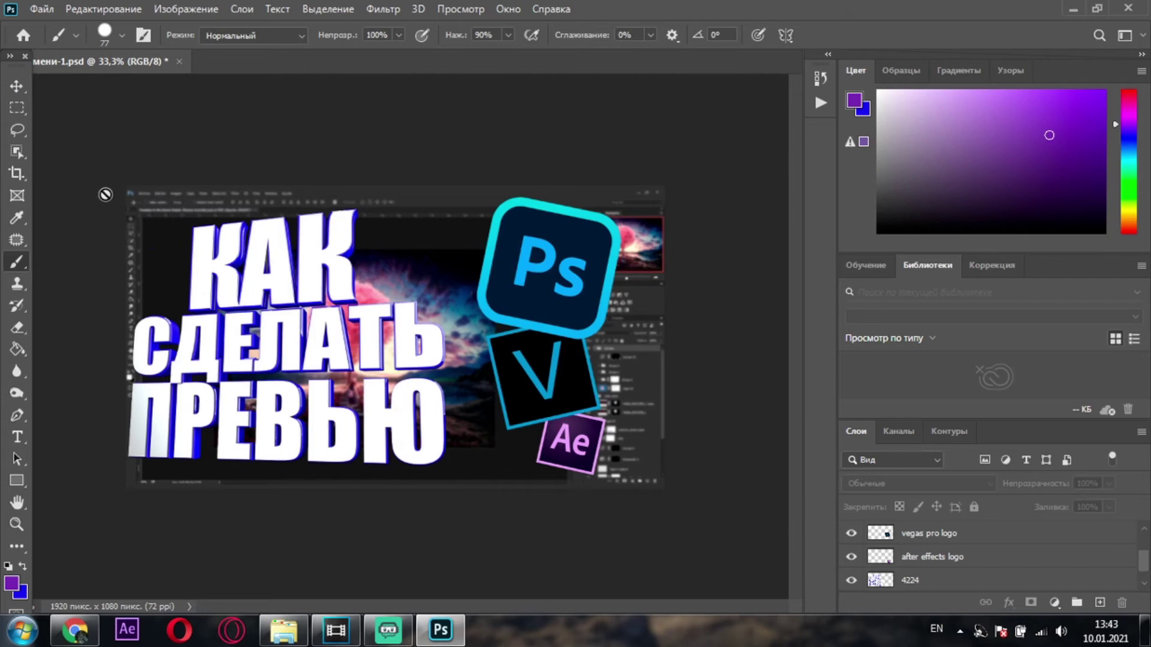
scroll(965, 576, down, 1)
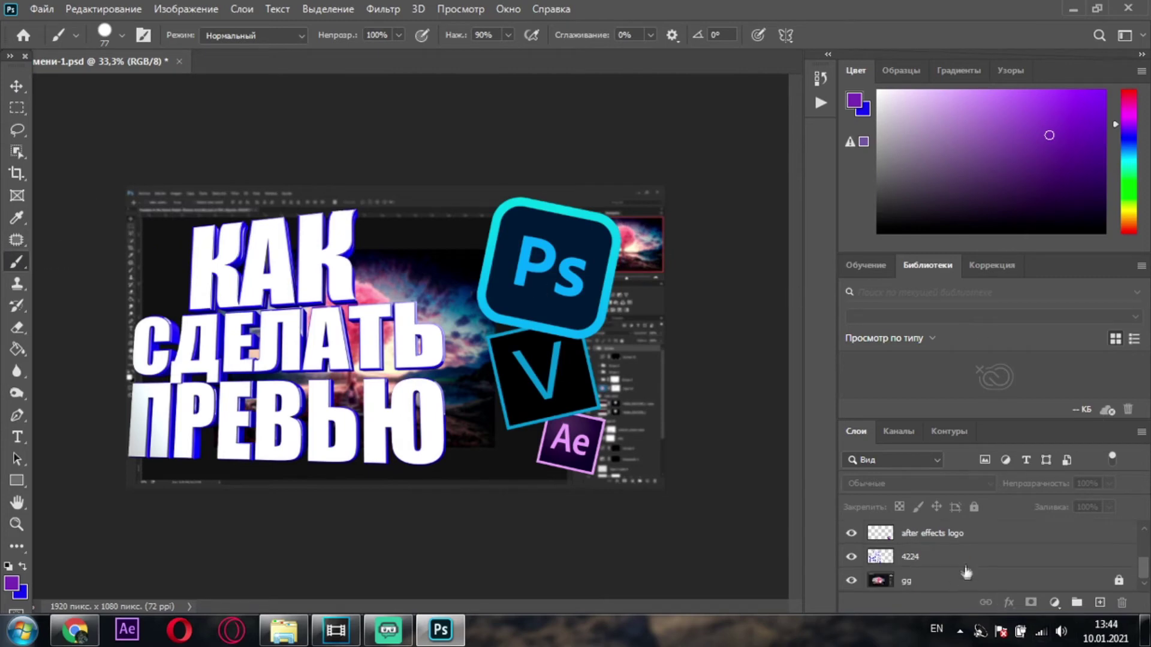
click(945, 590)
click(1100, 602)
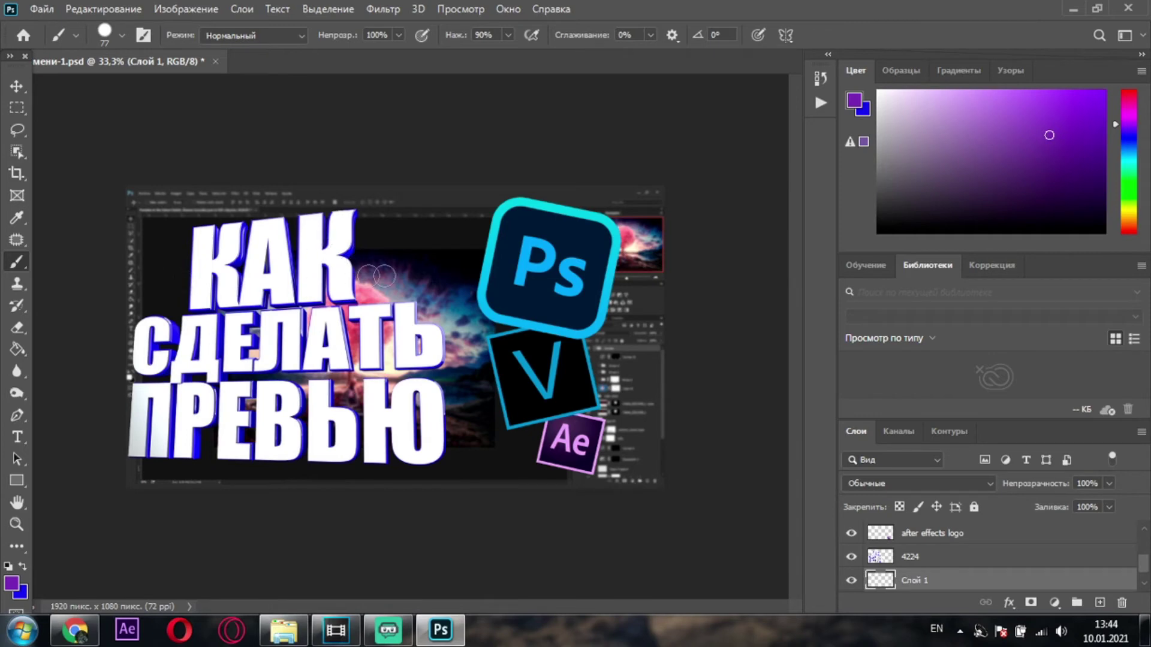
Step: Set a 124 px hard round brush, test-paint three dots, undo, and go to Chrome
right_click(403, 275)
drag(544, 321, 546, 318)
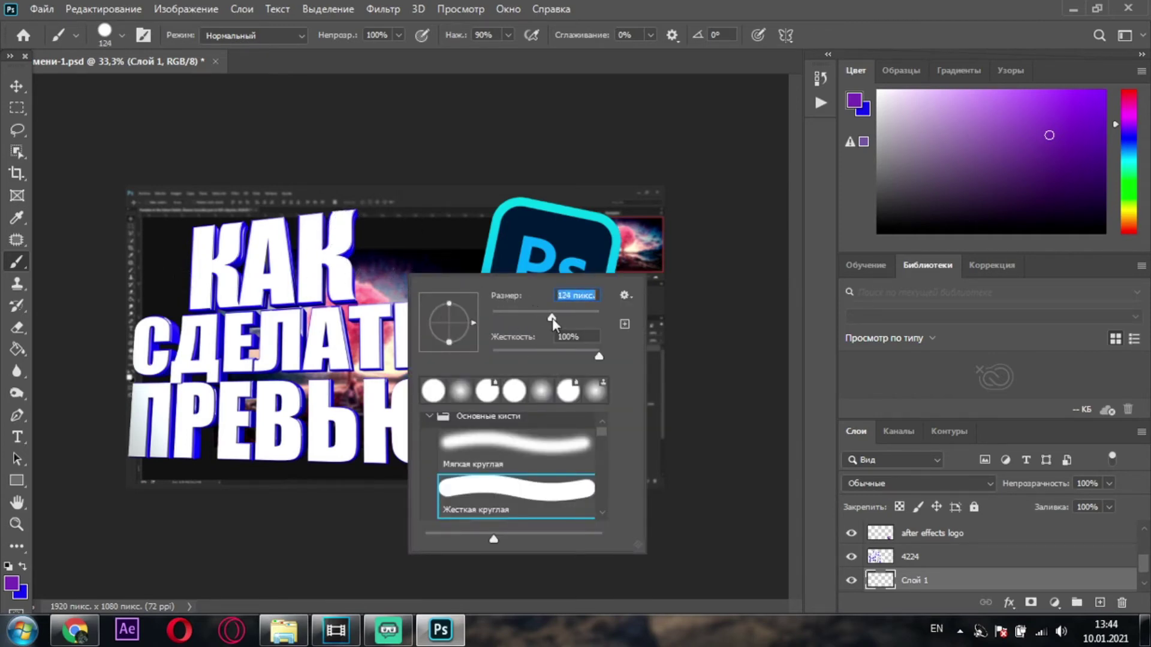
click(520, 487)
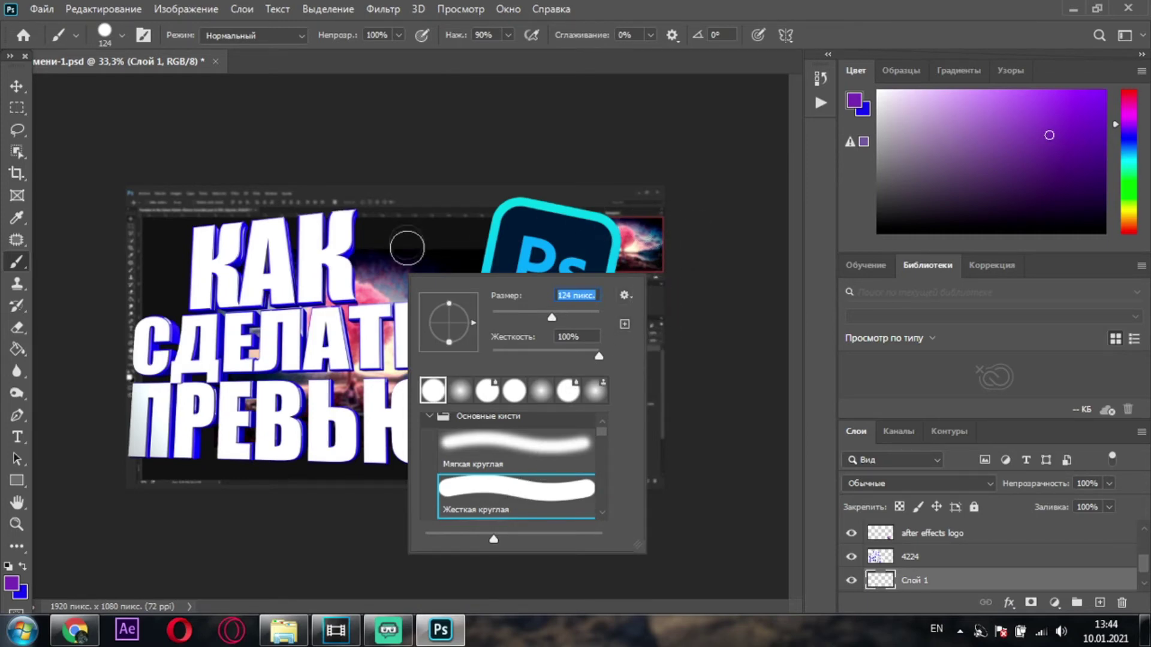
click(411, 216)
click(454, 289)
click(384, 292)
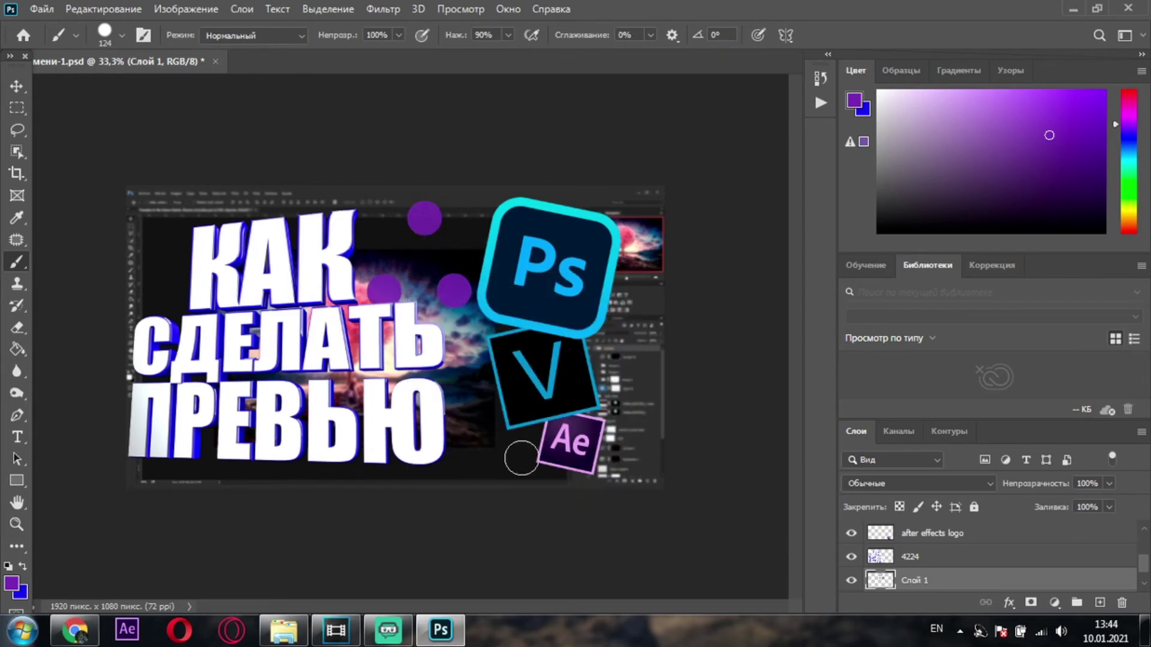
key(ctrl+z)
key(ctrl+z)
key(ctrl+z)
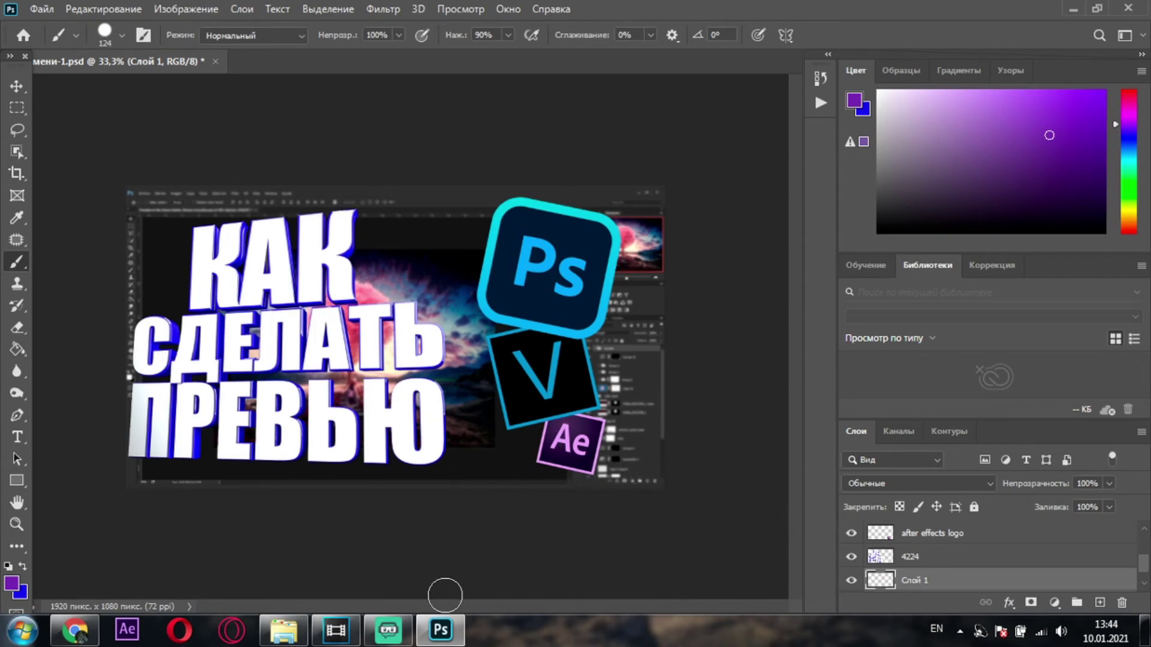
click(75, 629)
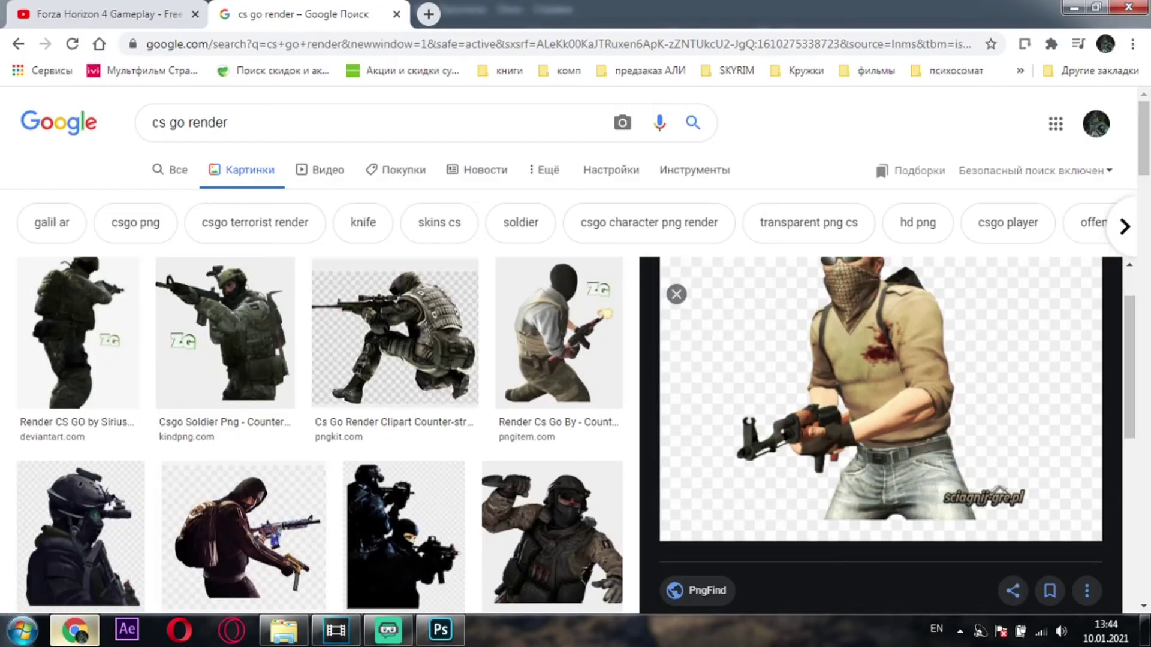
Step: Replace the query with 'взрыв' and run the 'взрыв png' suggestion
drag(187, 115, 147, 120)
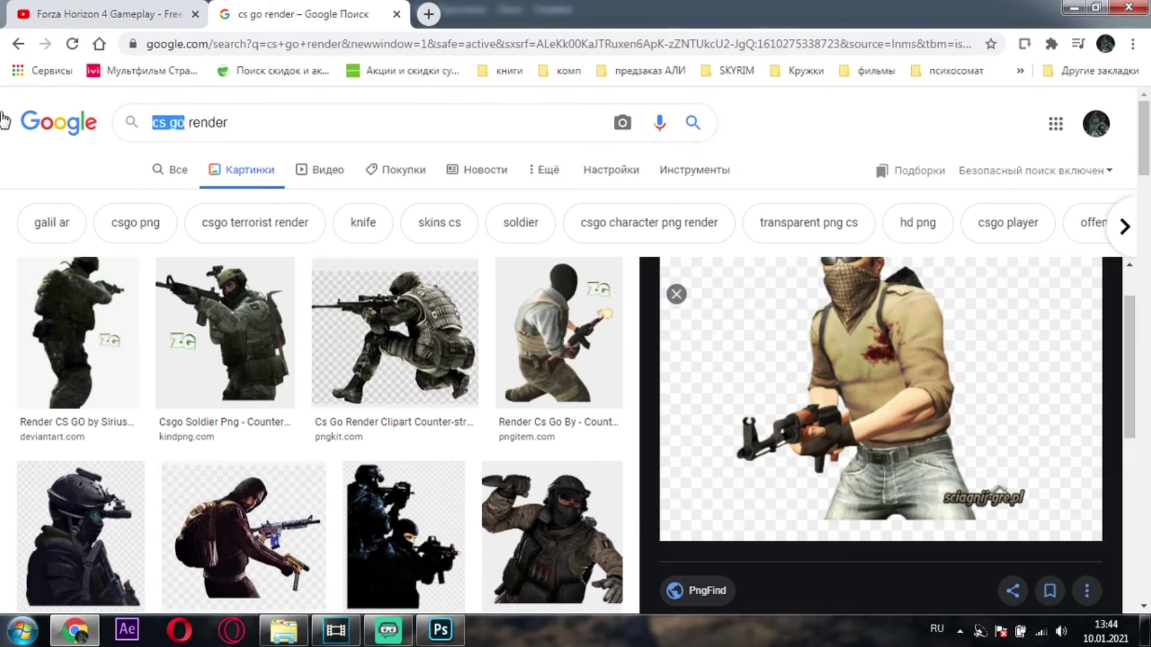
key(BackSpace)
text(взр)
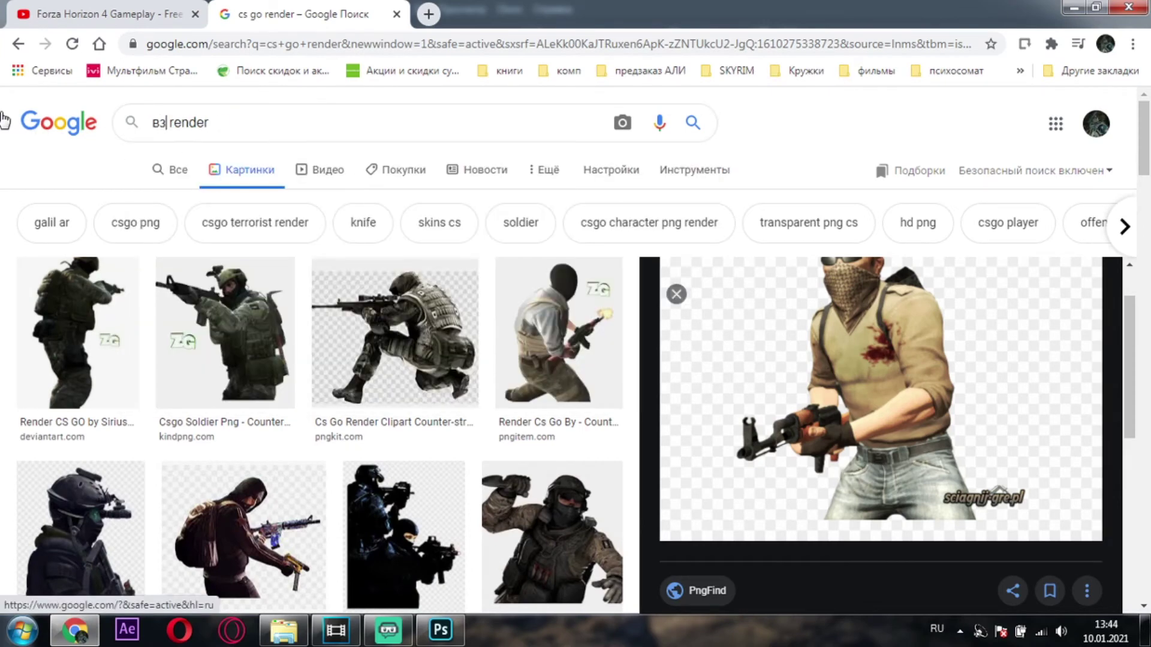
text(ыв)
key(BackSpace)
key(BackSpace)
key(BackSpace)
key(BackSpace)
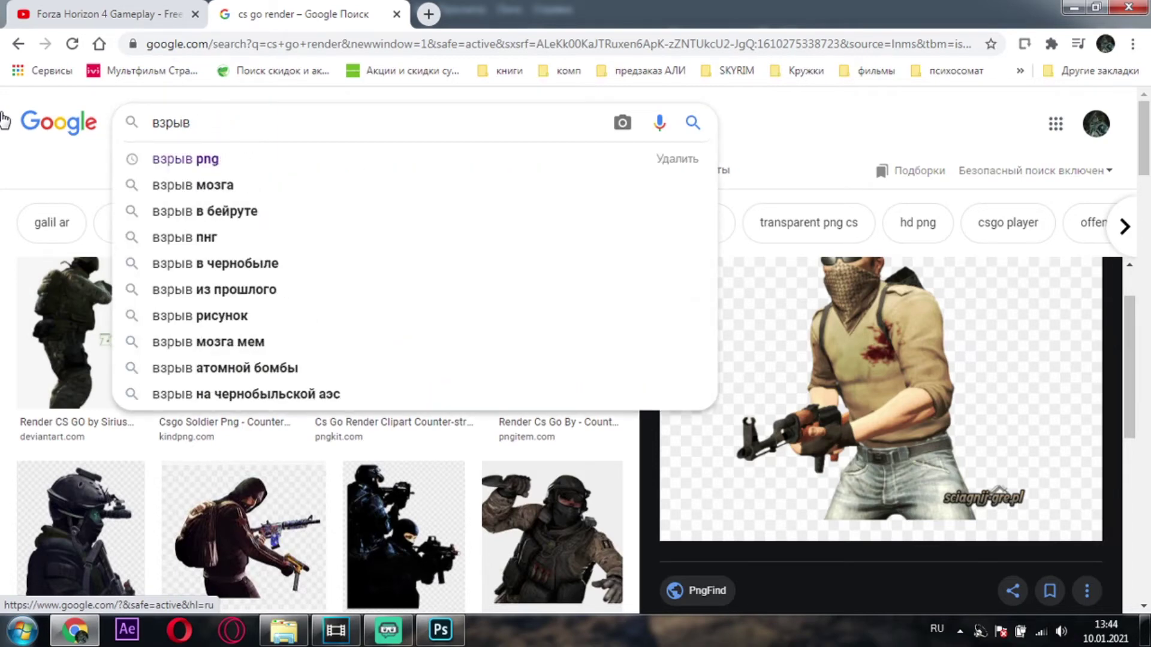
key(Down)
key(Return)
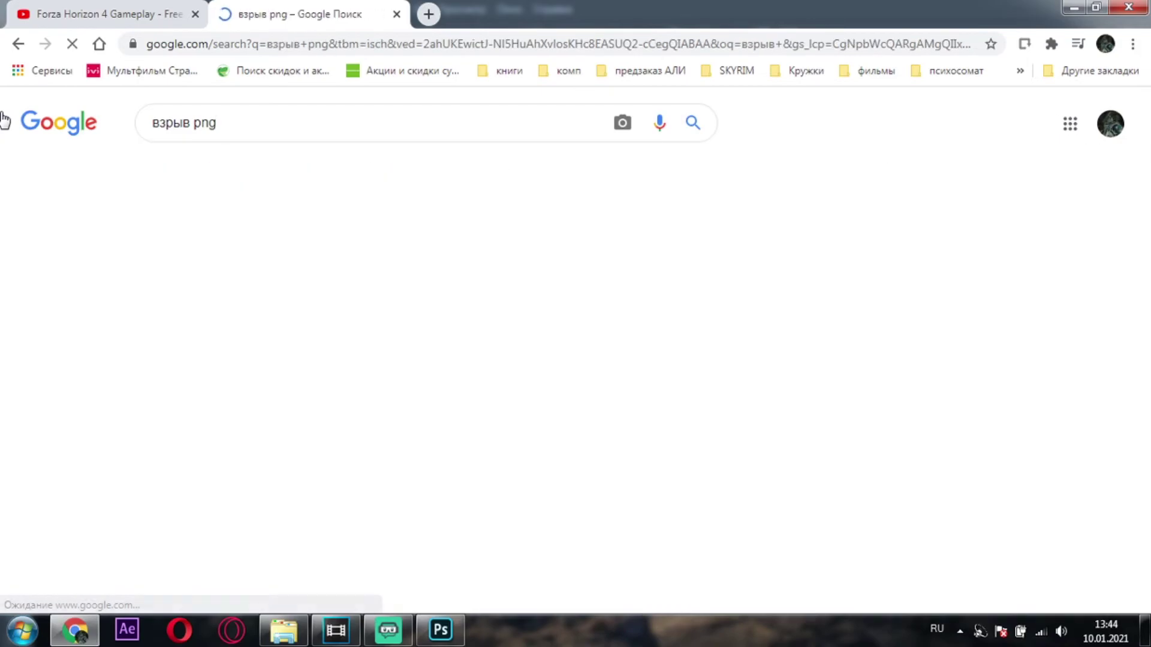
Step: Scroll the image results and preview the PNGWing explosion cloud image
scroll(431, 459, down, 2)
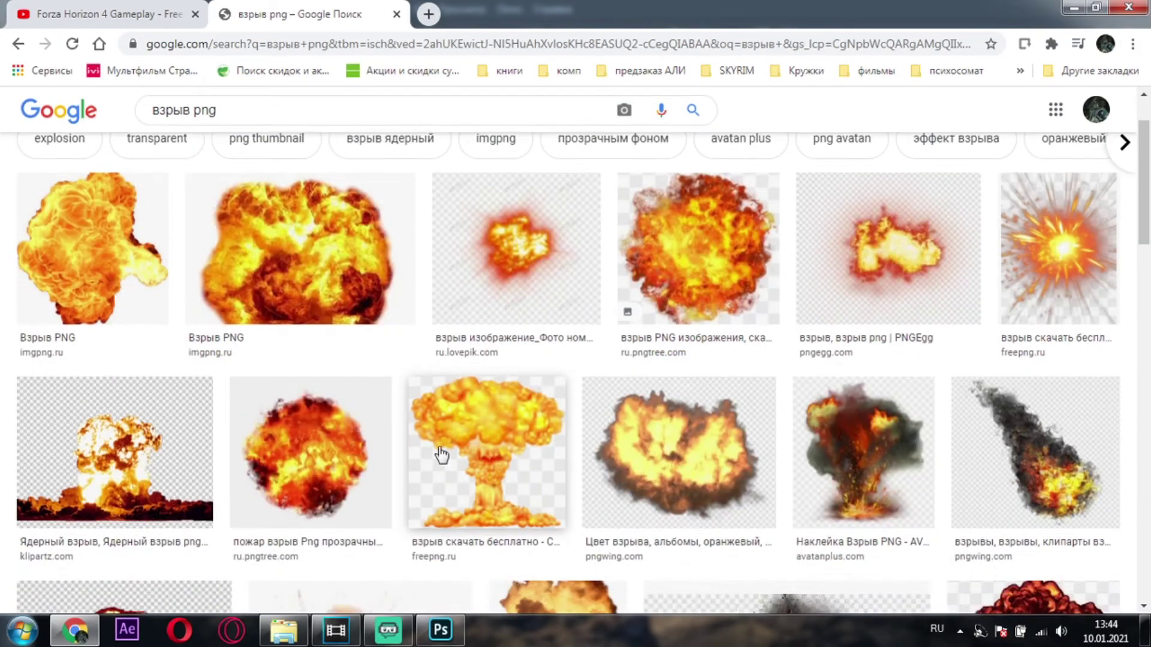
scroll(746, 347, down, 3)
scroll(585, 372, down, 1)
scroll(375, 347, down, 3)
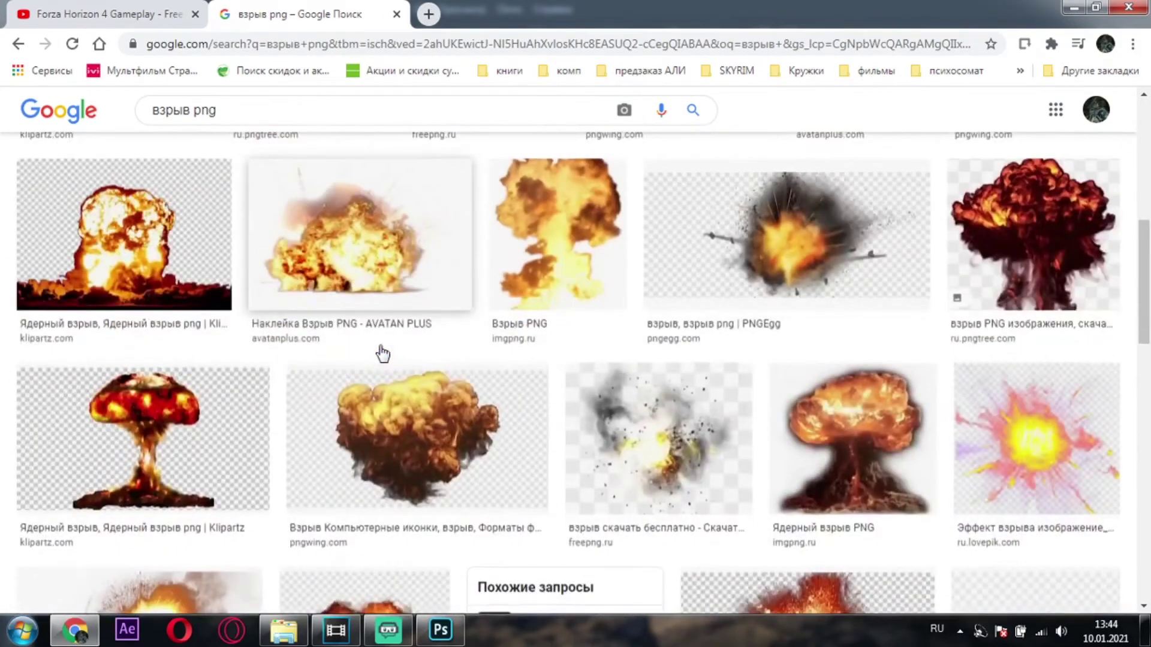
scroll(380, 352, down, 1)
scroll(364, 372, down, 3)
click(389, 198)
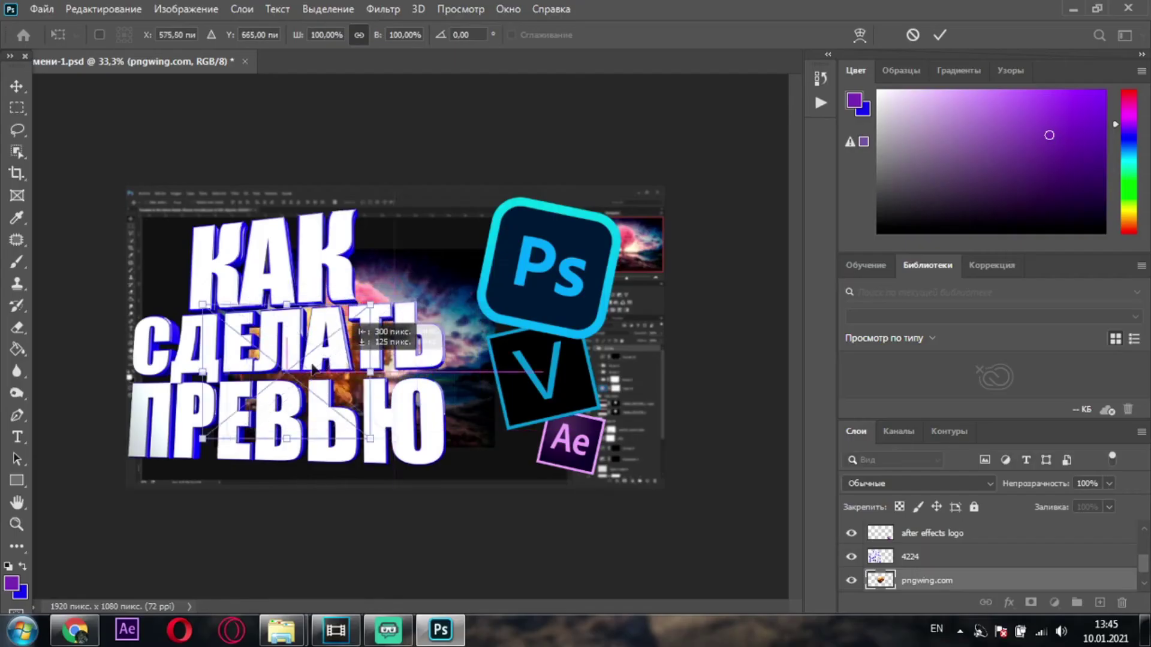
Step: Commit the placed explosion image and add a new empty layer above gg
scroll(926, 593, down, 1)
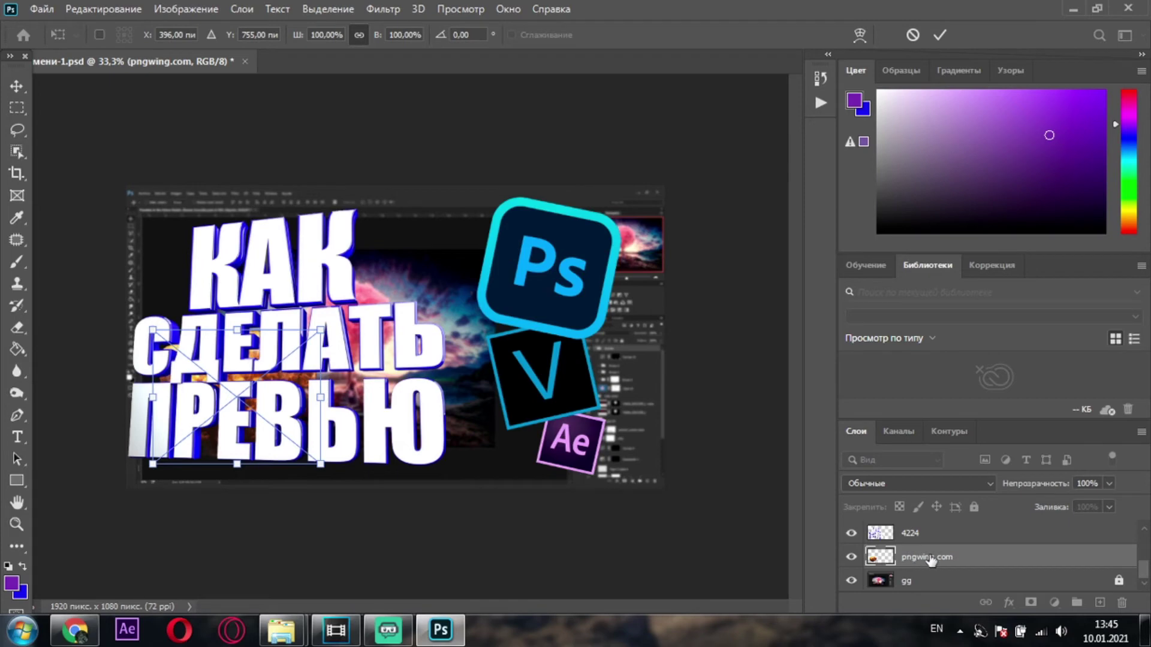
scroll(929, 559, up, 5)
scroll(933, 550, down, 5)
key(Return)
click(953, 580)
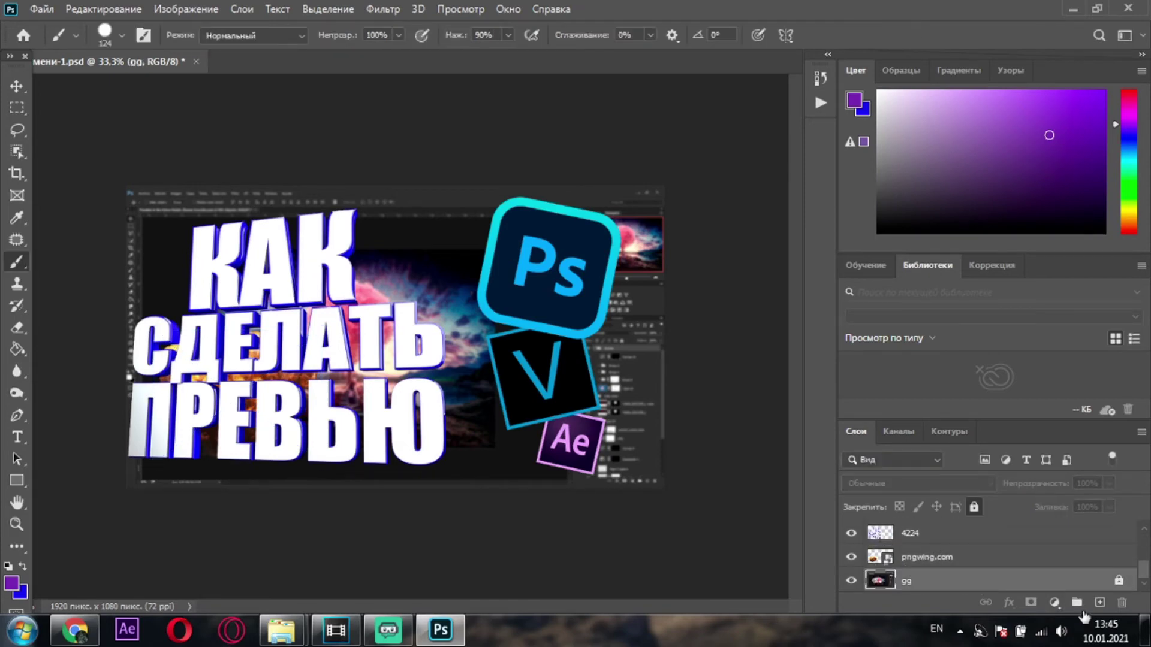
click(1099, 603)
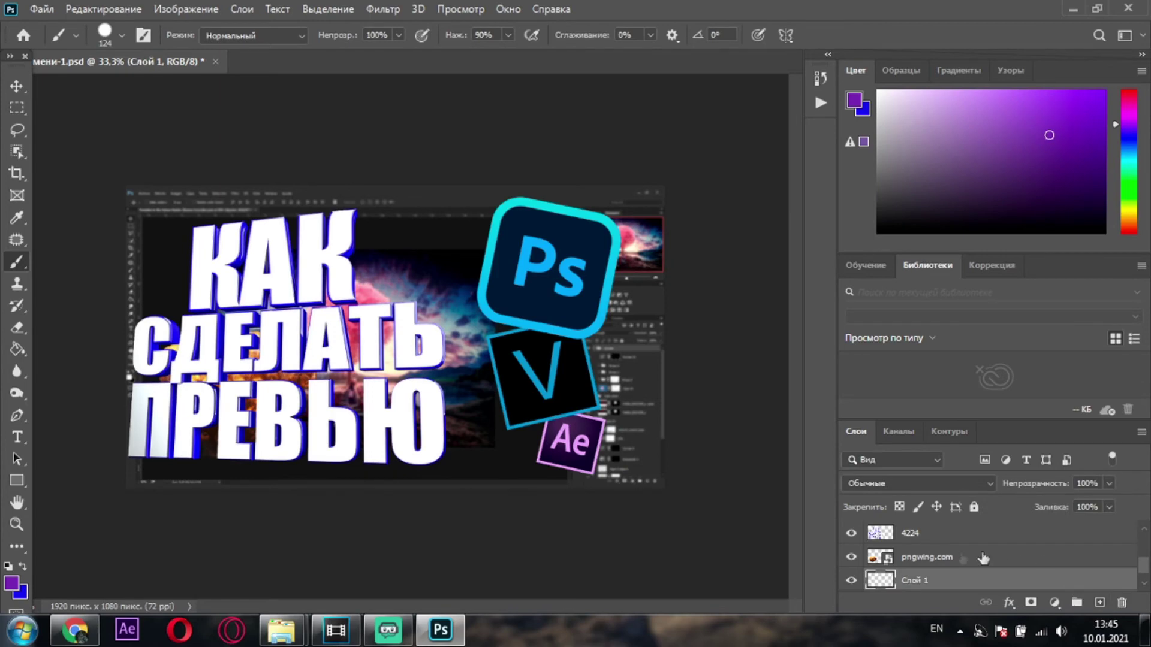
Step: Rasterize the pngwing.com explosion layer and scale it to about 237% behind the title
click(932, 559)
right_click(932, 558)
click(659, 315)
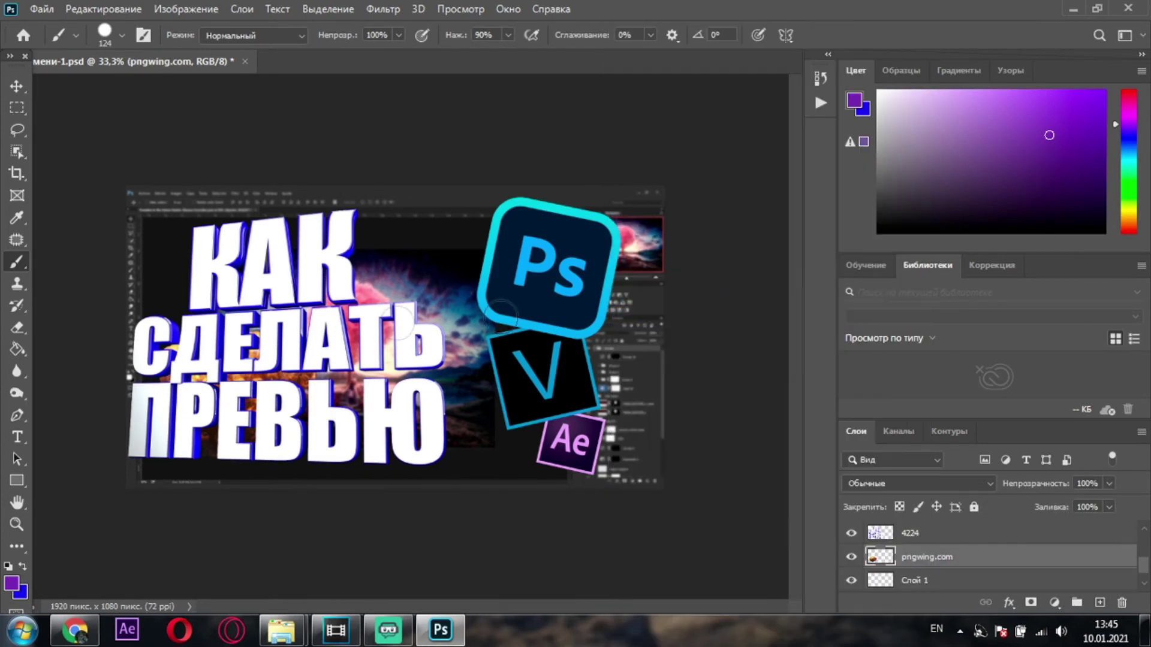
click(13, 90)
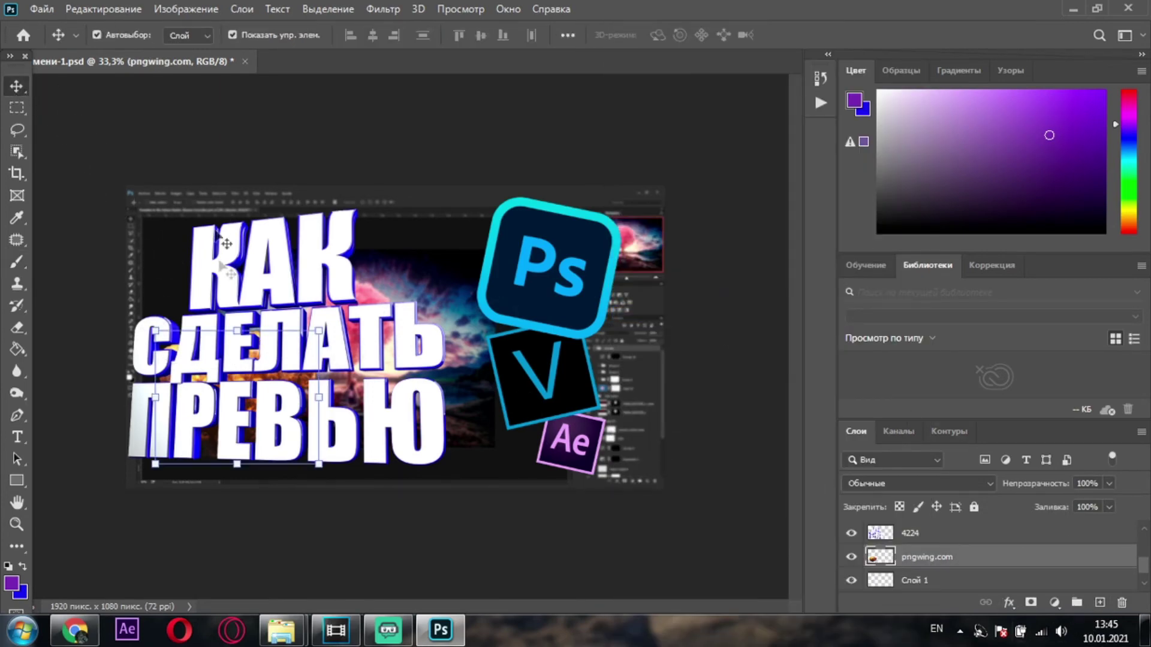
mouse_move(319, 328)
mouse_down()
mouse_move(459, 249)
mouse_move(521, 198)
mouse_up()
drag(434, 263, 397, 258)
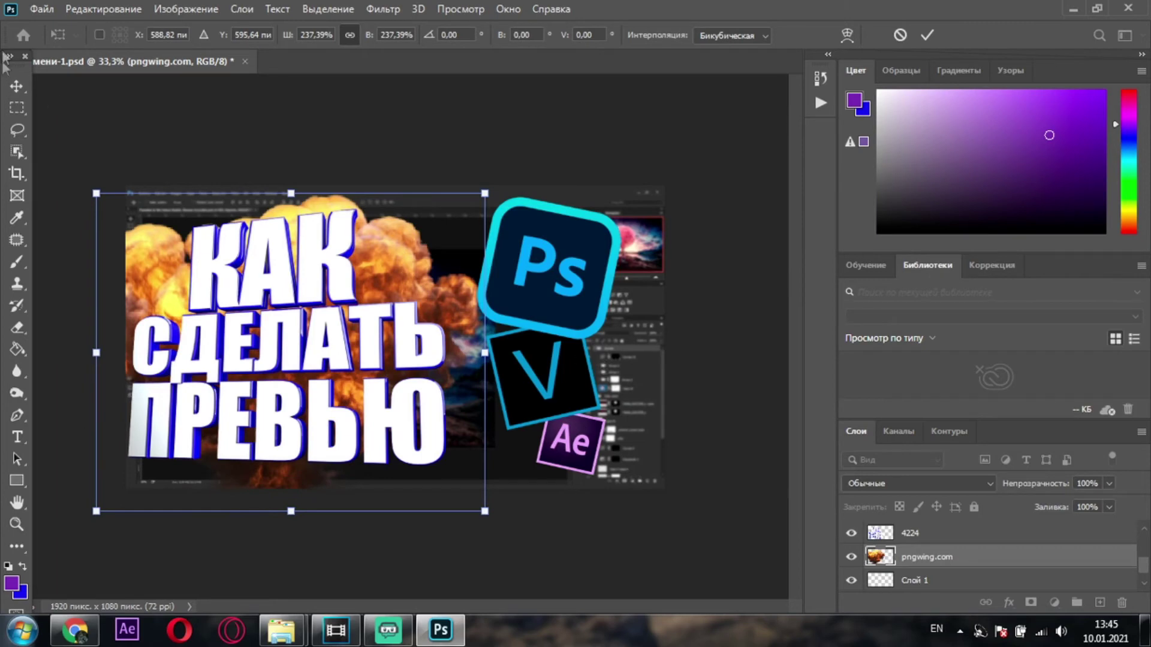
click(22, 87)
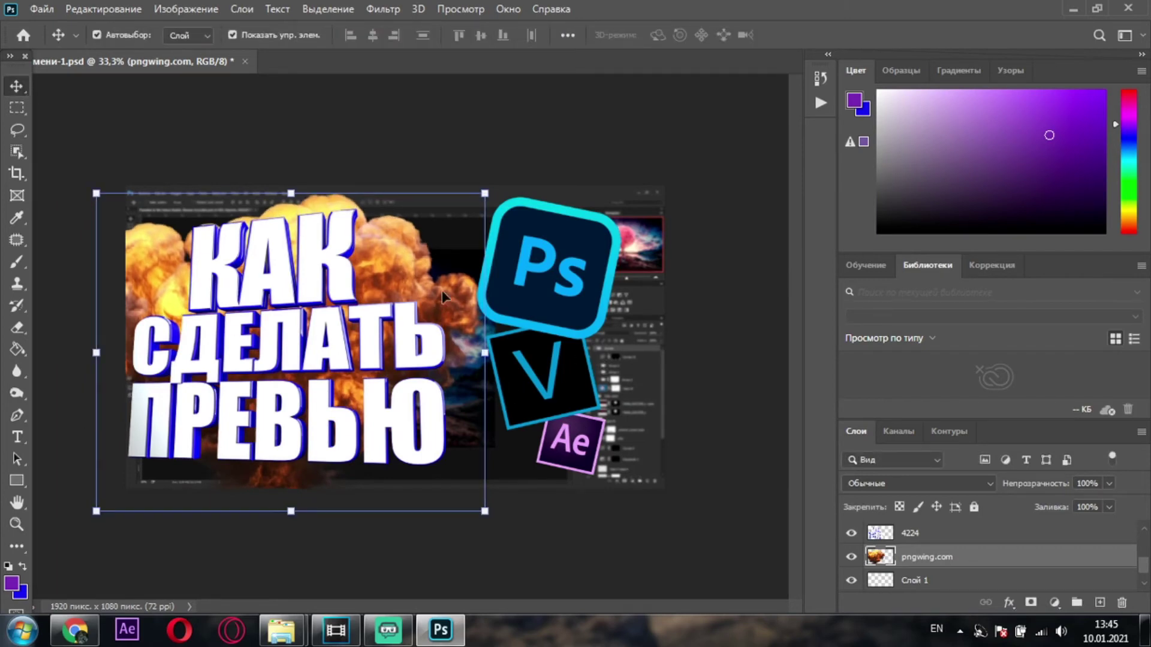
key(ctrl+u)
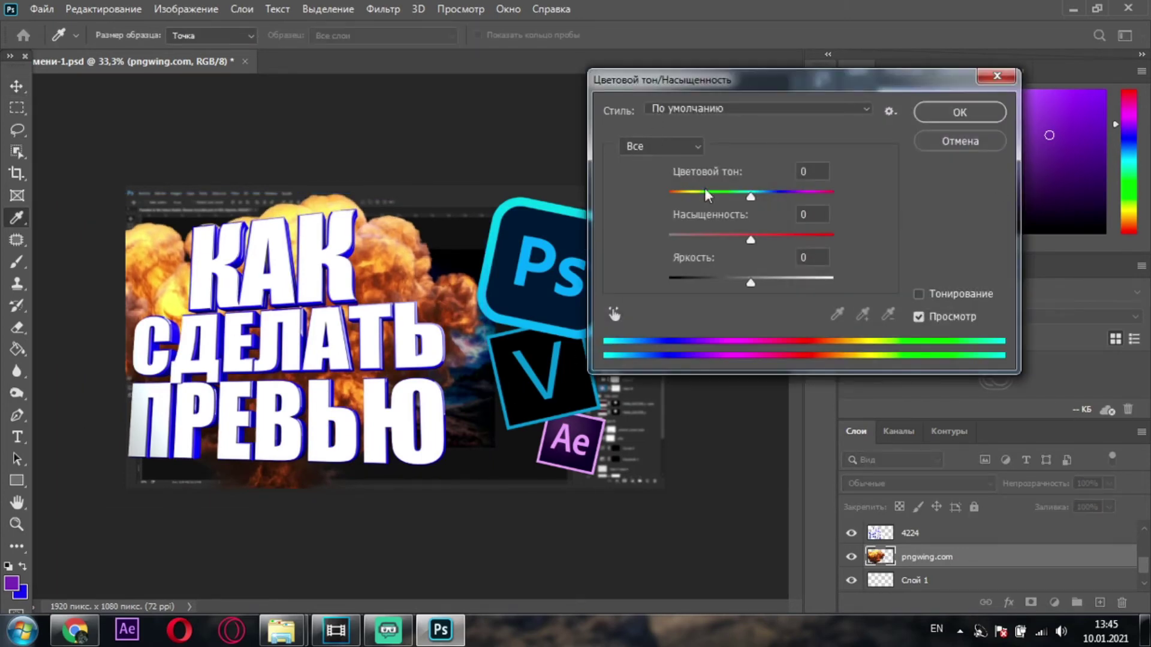
Step: Shift the explosion's Hue by about -128 so it turns purple, and apply
mouse_move(759, 202)
mouse_down()
mouse_move(782, 193)
mouse_move(686, 205)
mouse_up()
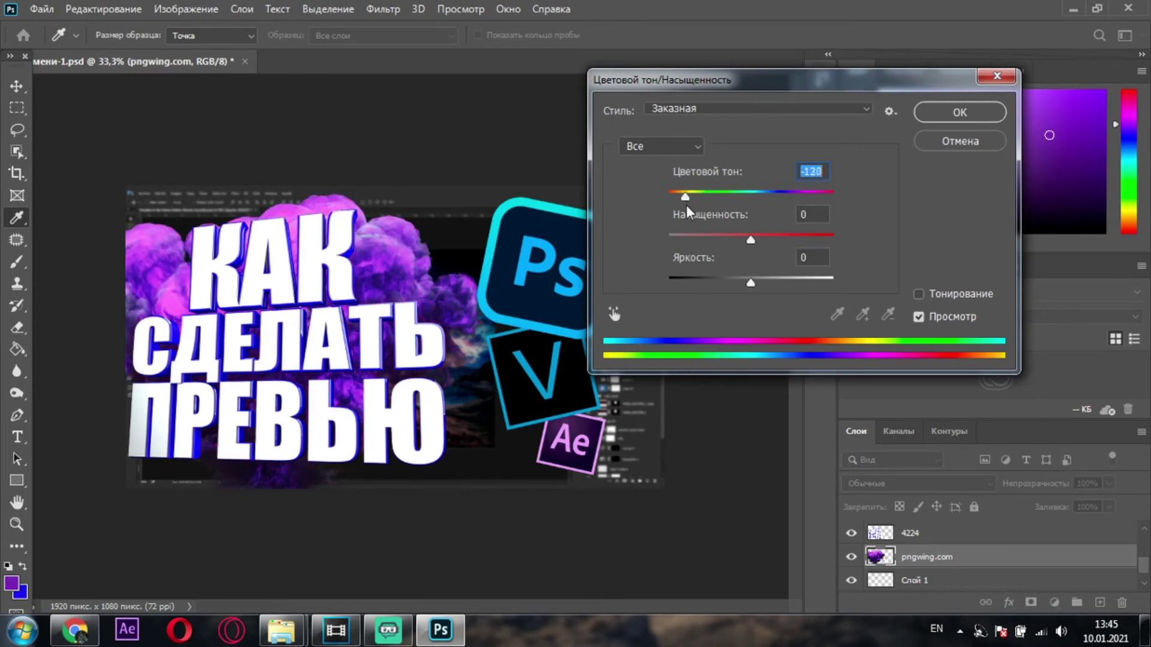
click(960, 112)
key(v)
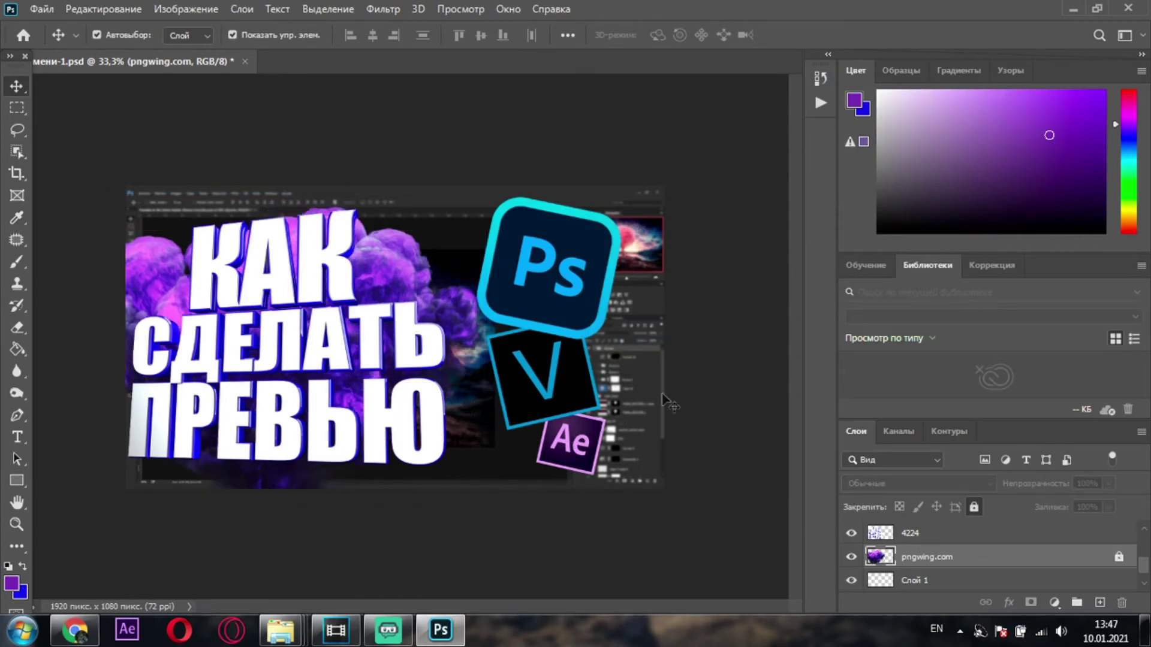
scroll(973, 562, down, 1)
Step: Add a new empty layer above Слой 1, then reselect Слой 1
click(969, 561)
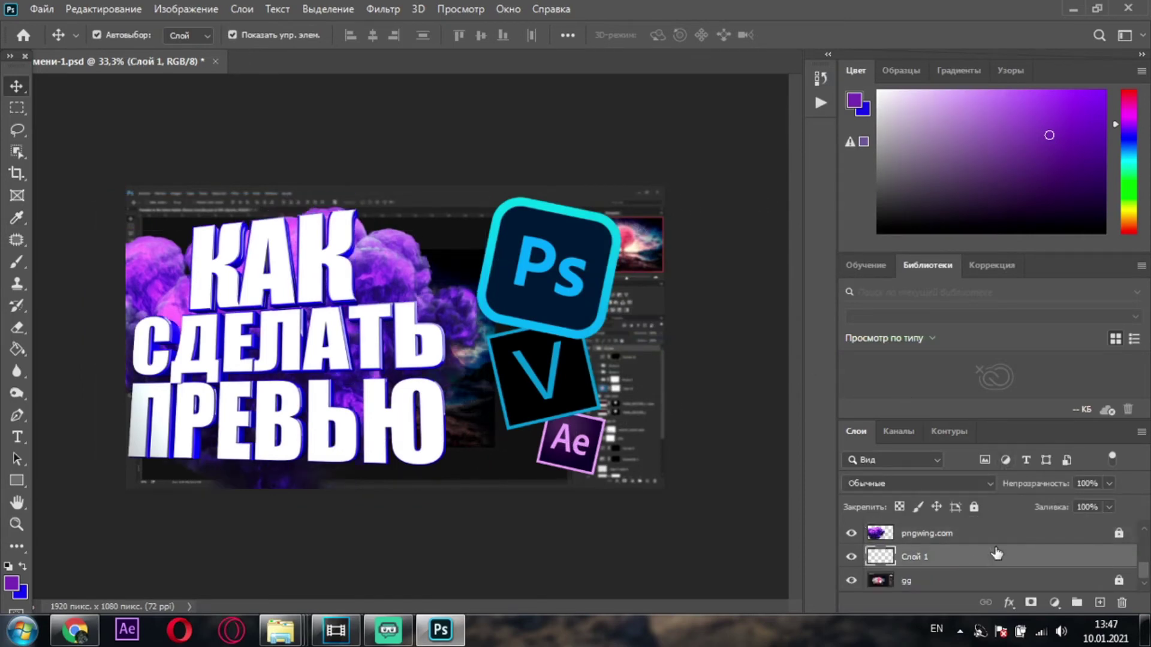
click(1100, 602)
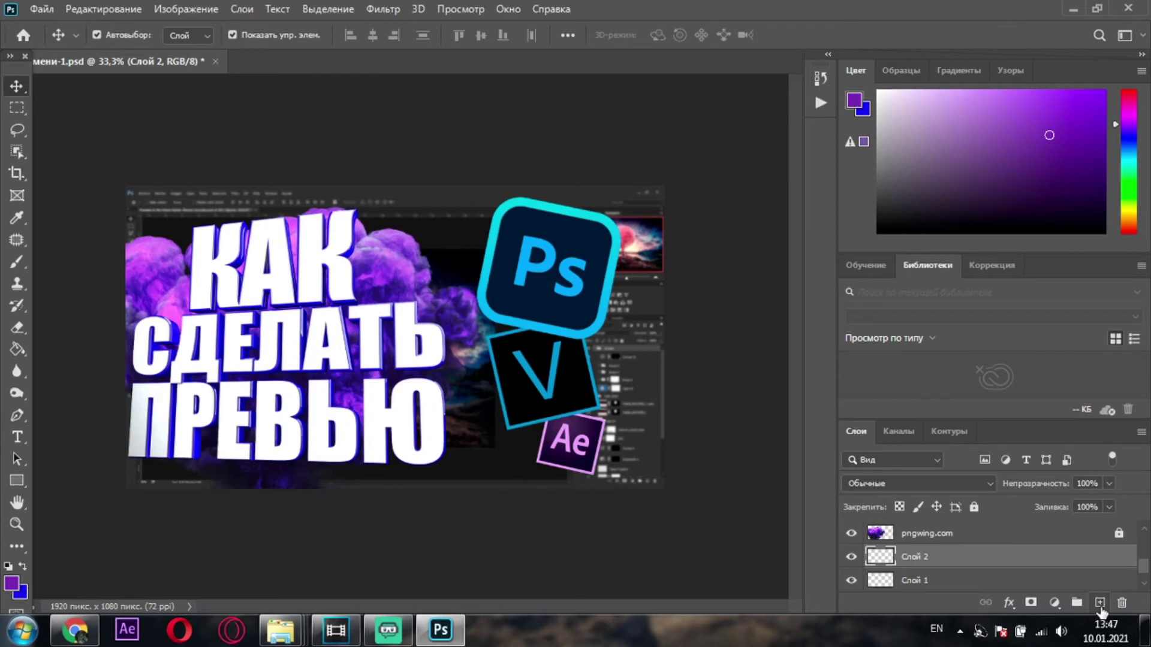
click(919, 556)
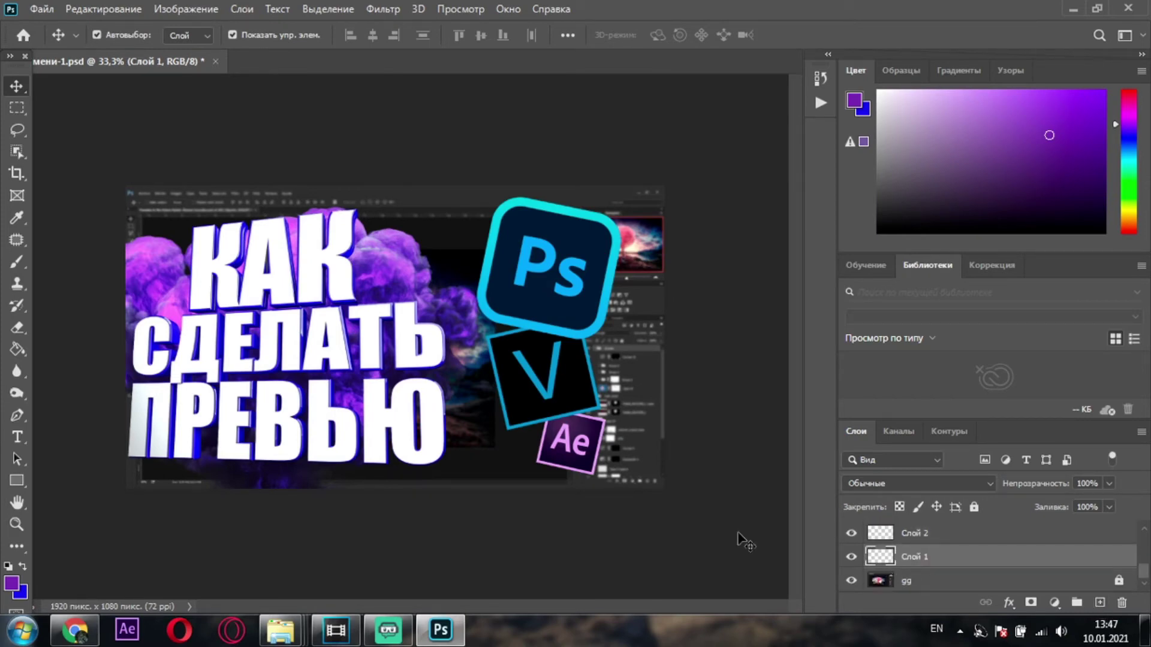
Step: Choose a Soft Round brush about 1807 px wide with zero hardness
click(18, 260)
right_click(382, 177)
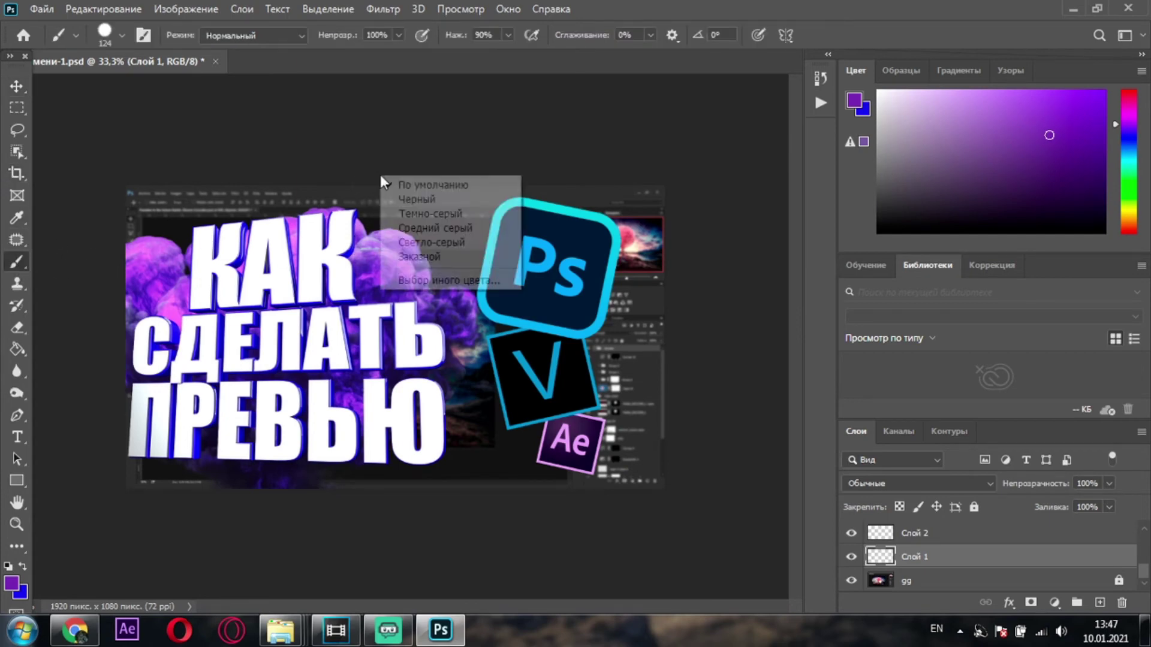
right_click(613, 277)
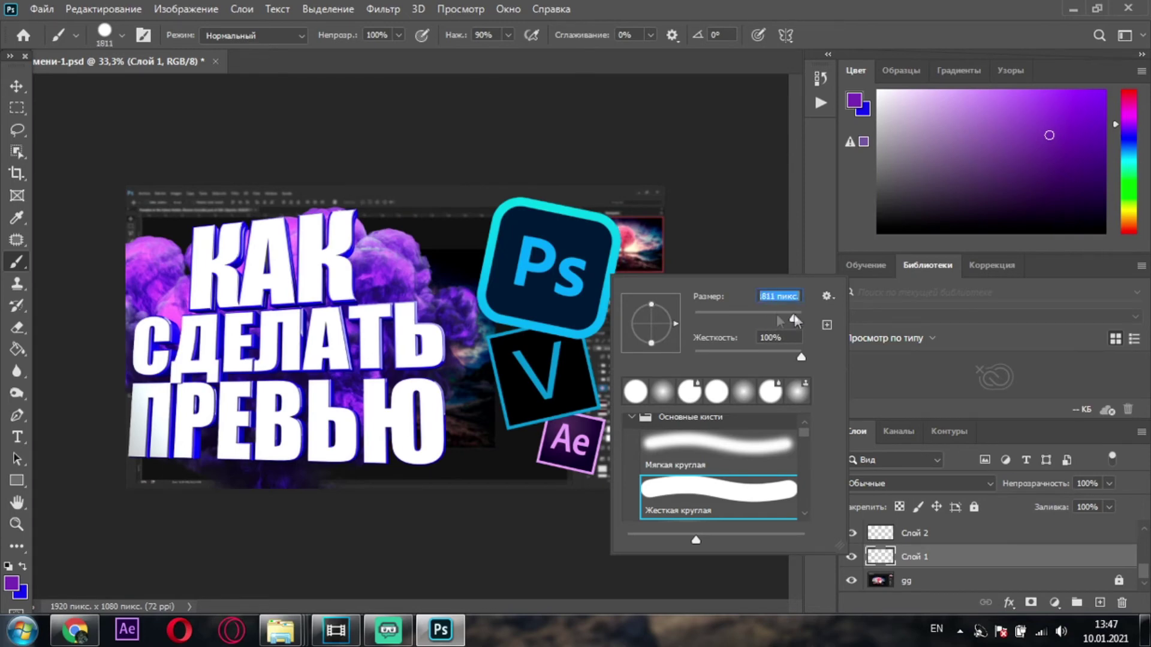
click(724, 447)
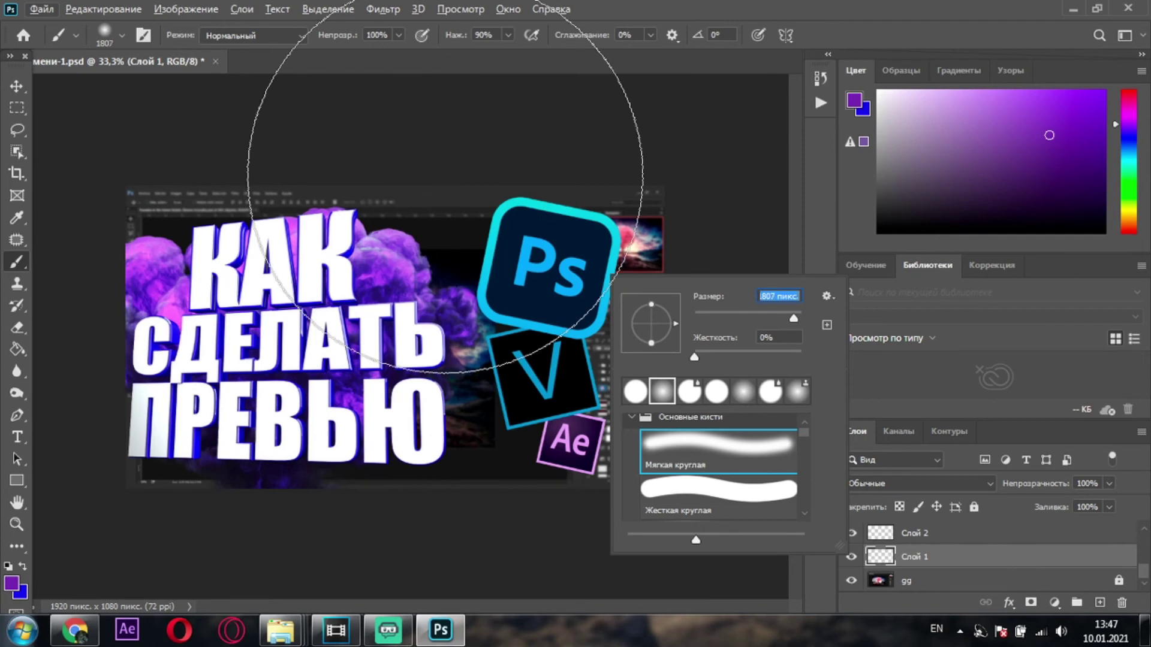
click(17, 86)
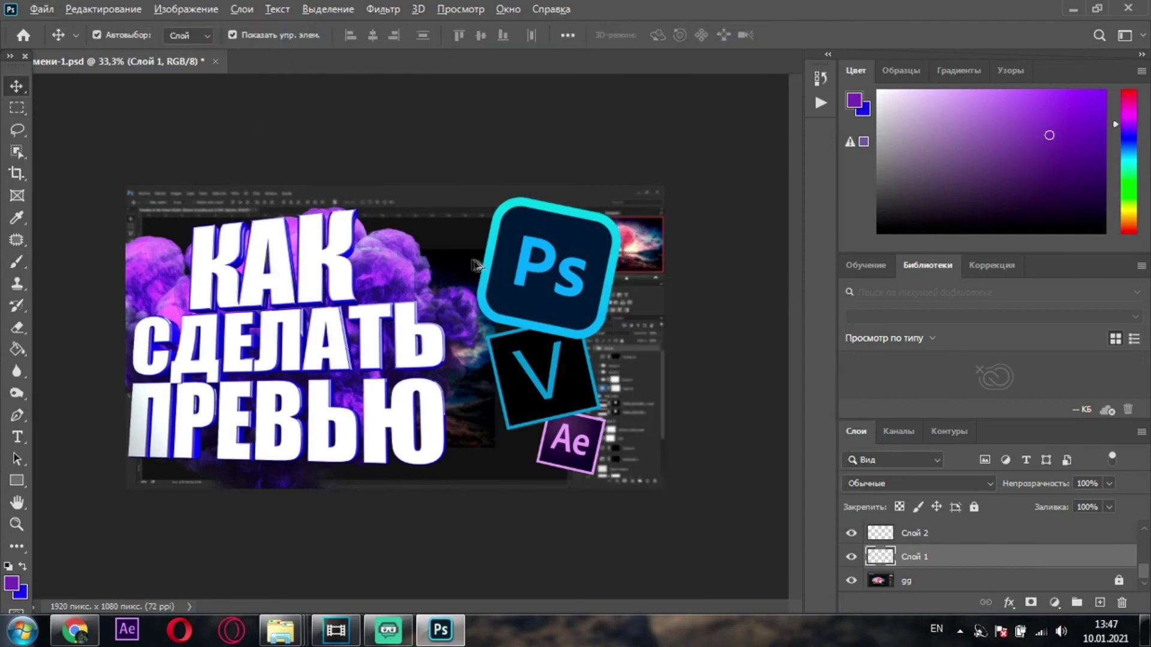
key(ctrl+minus)
scroll(465, 262, down, 2)
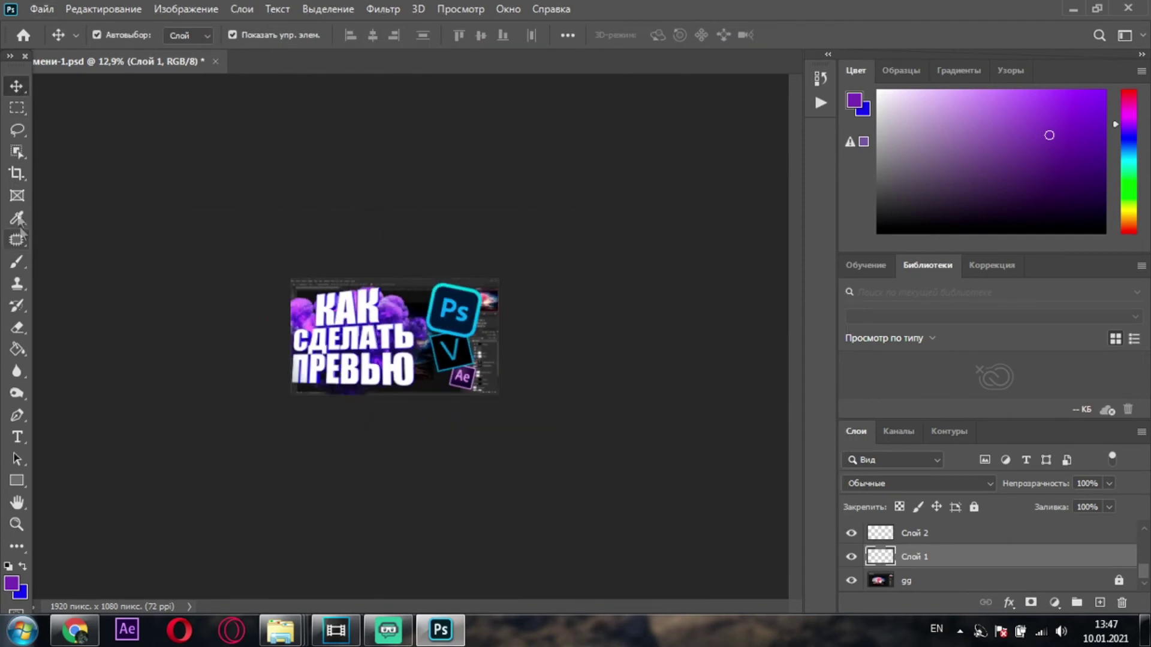
click(16, 264)
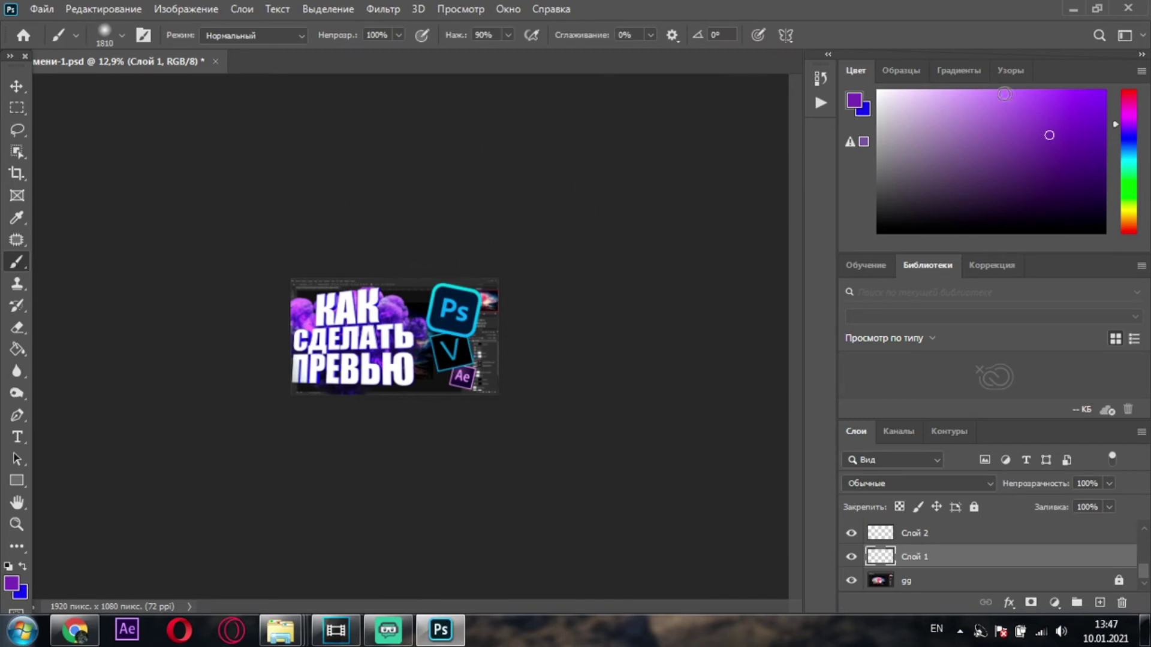
Step: Change the paint colour from purple to a brighter blue
drag(1126, 145, 1136, 146)
drag(1093, 101, 1105, 91)
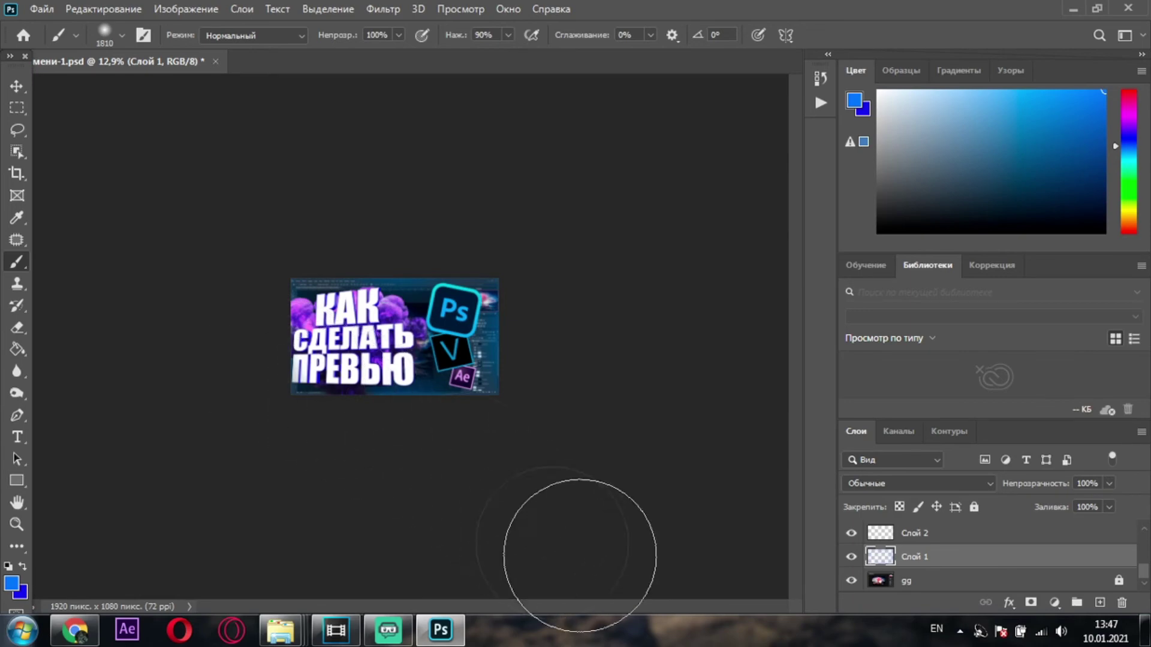
scroll(387, 368, up, 2)
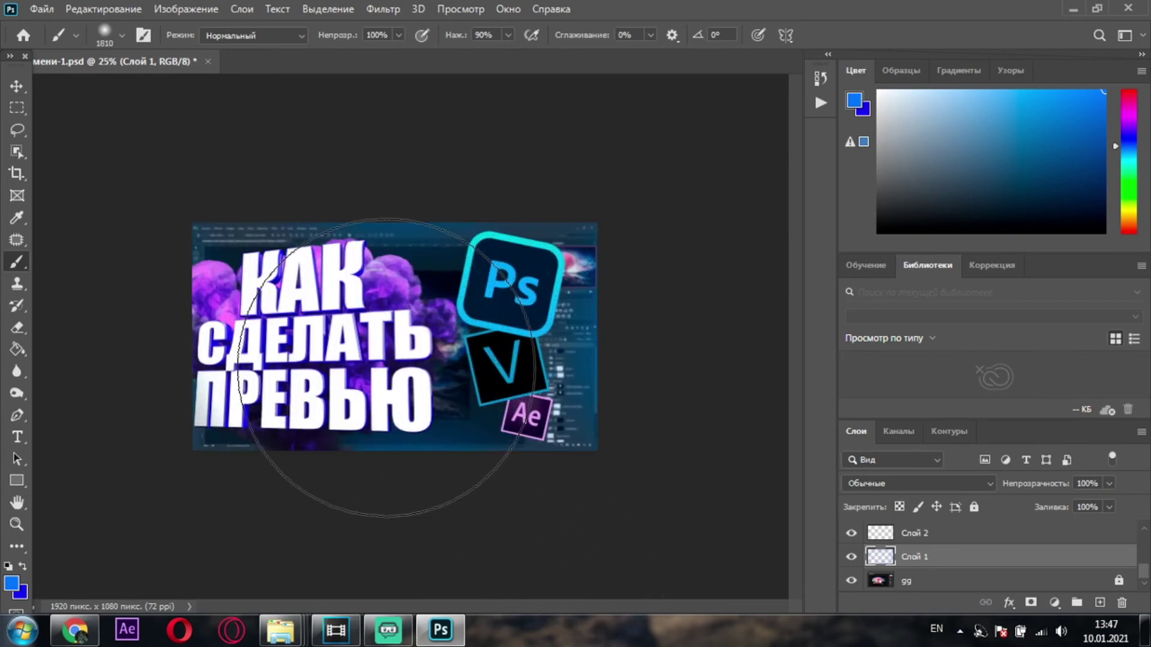
scroll(386, 367, up, 2)
scroll(391, 361, down, 1)
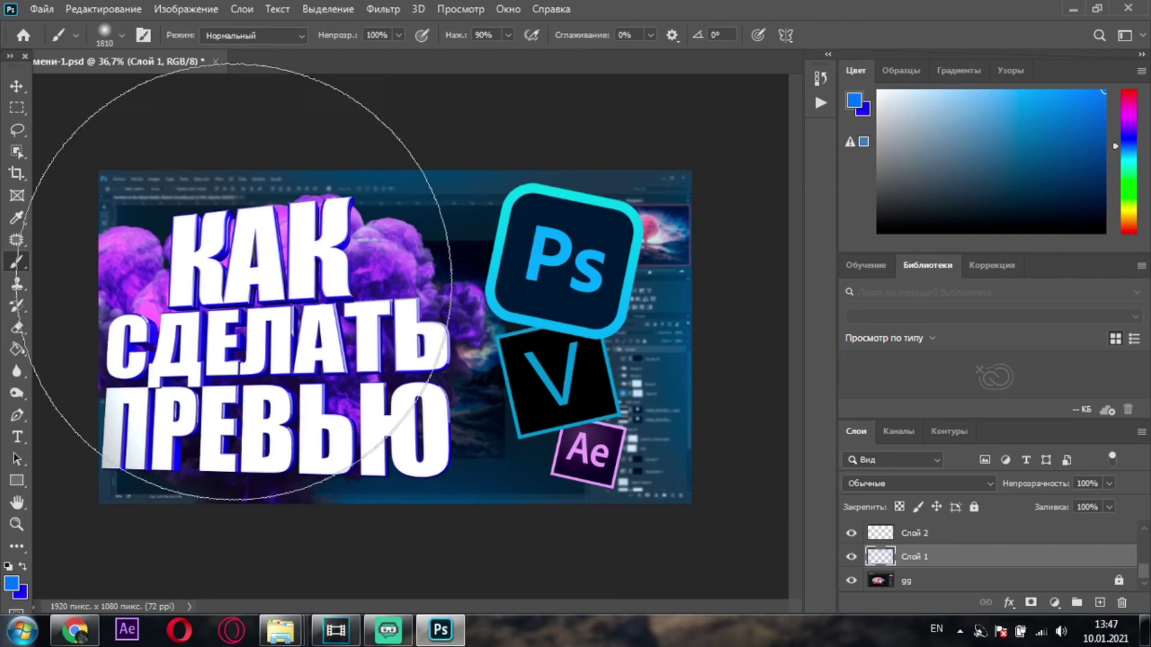
Step: Choose a Hard Round brush at 139 px with 100% hardness
right_click(400, 276)
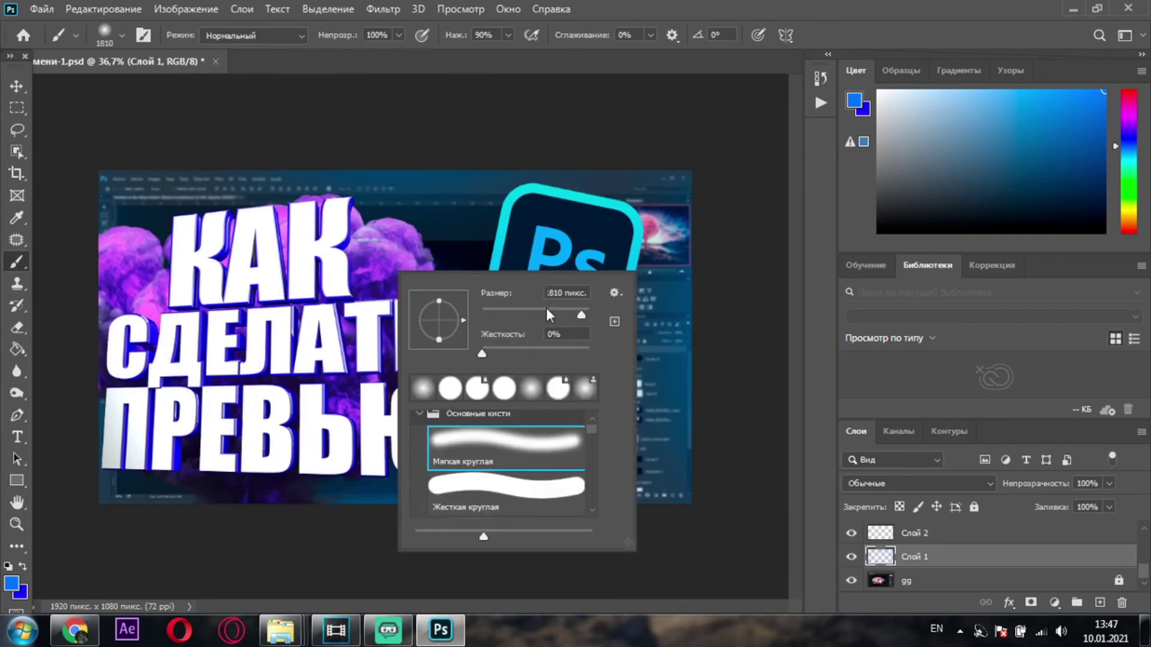
click(513, 489)
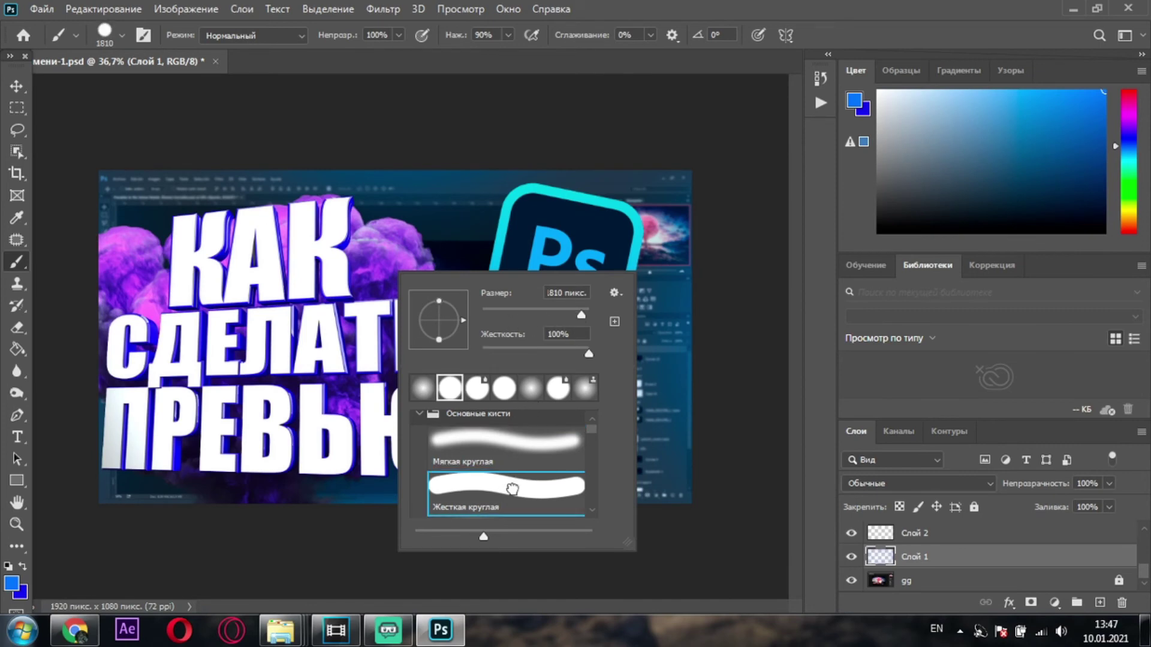
drag(485, 536, 441, 537)
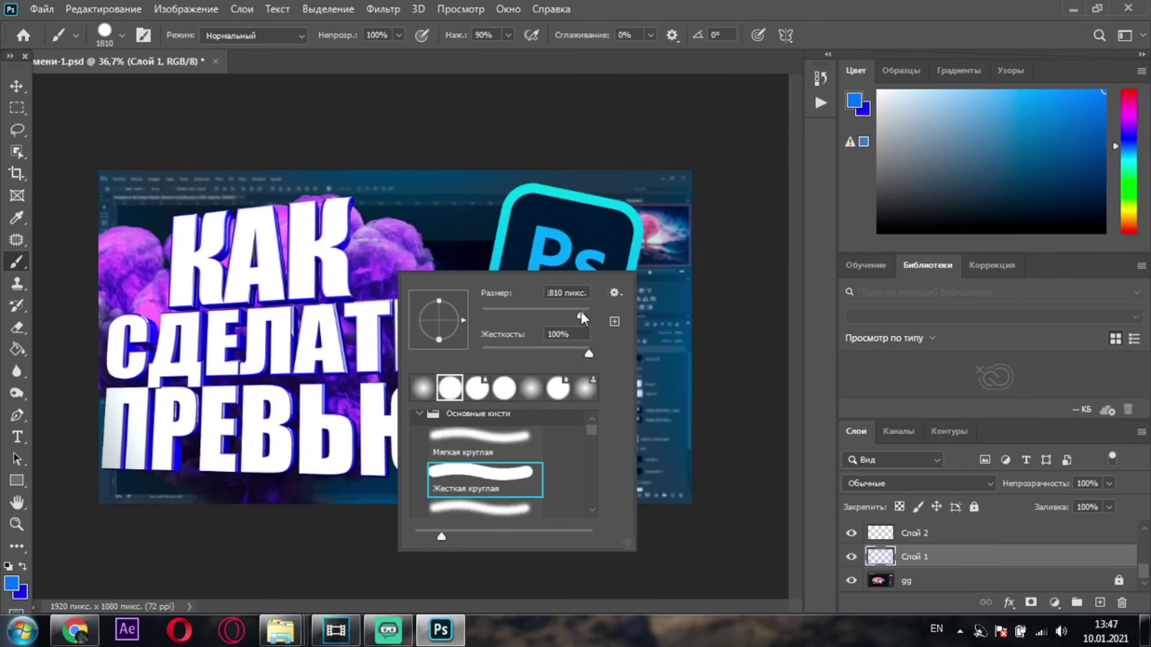
drag(520, 323, 545, 319)
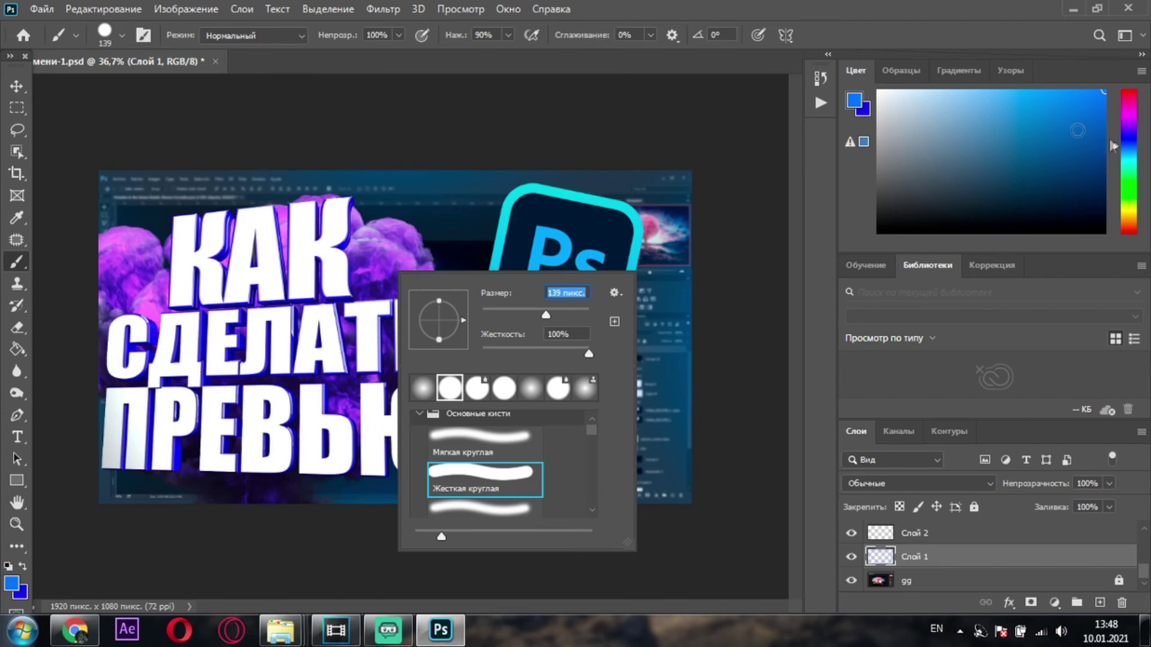
Step: Sample a deep blue from the image and paint several blue dots on the background
click(16, 218)
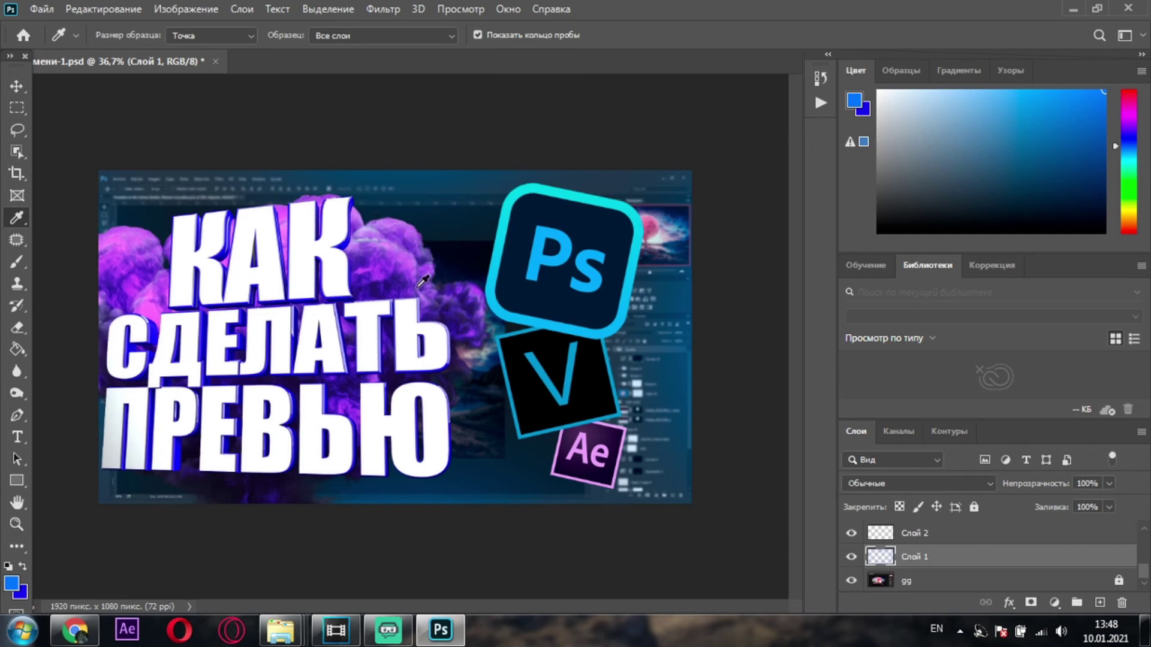
click(348, 240)
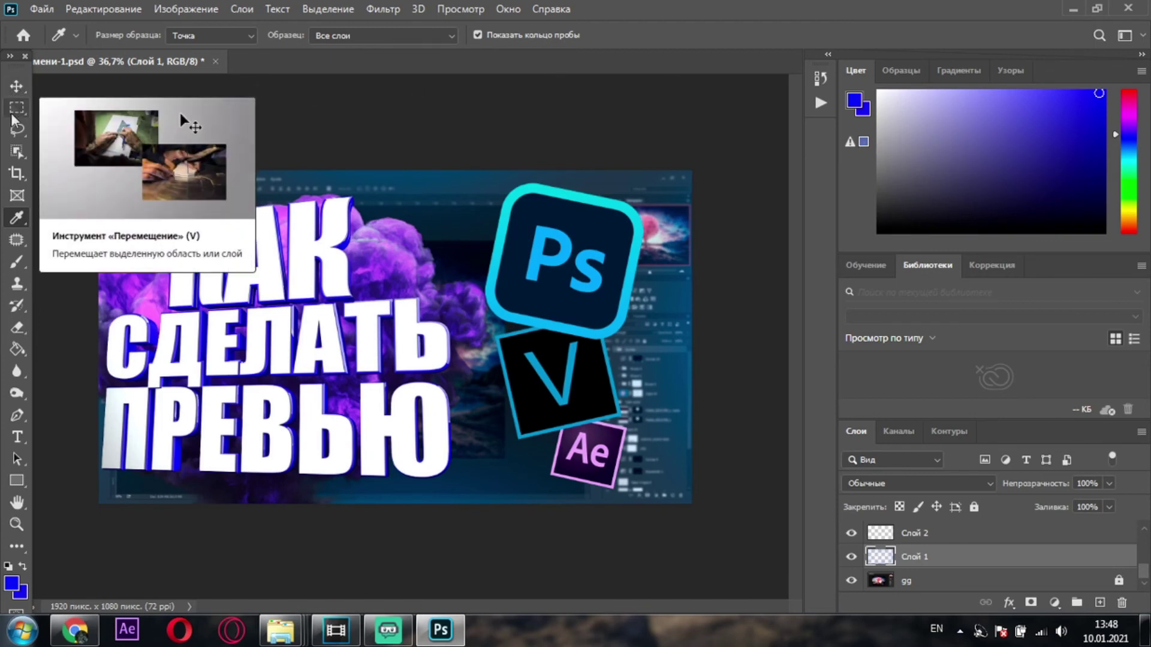
click(13, 263)
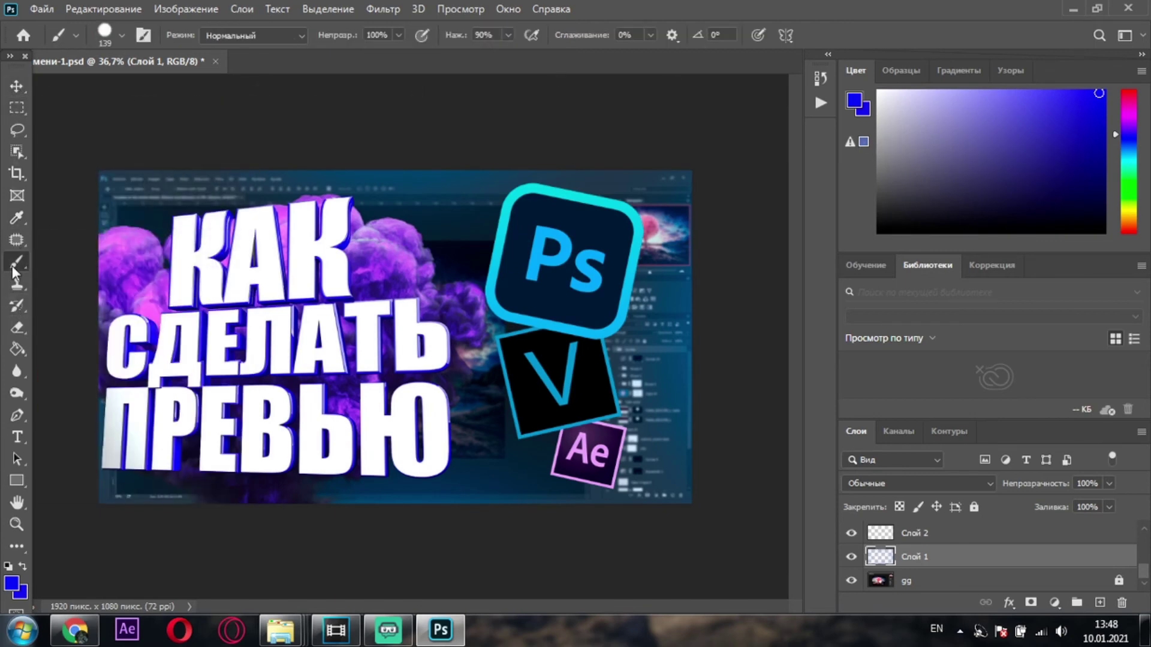
click(467, 199)
click(137, 205)
click(665, 348)
click(505, 472)
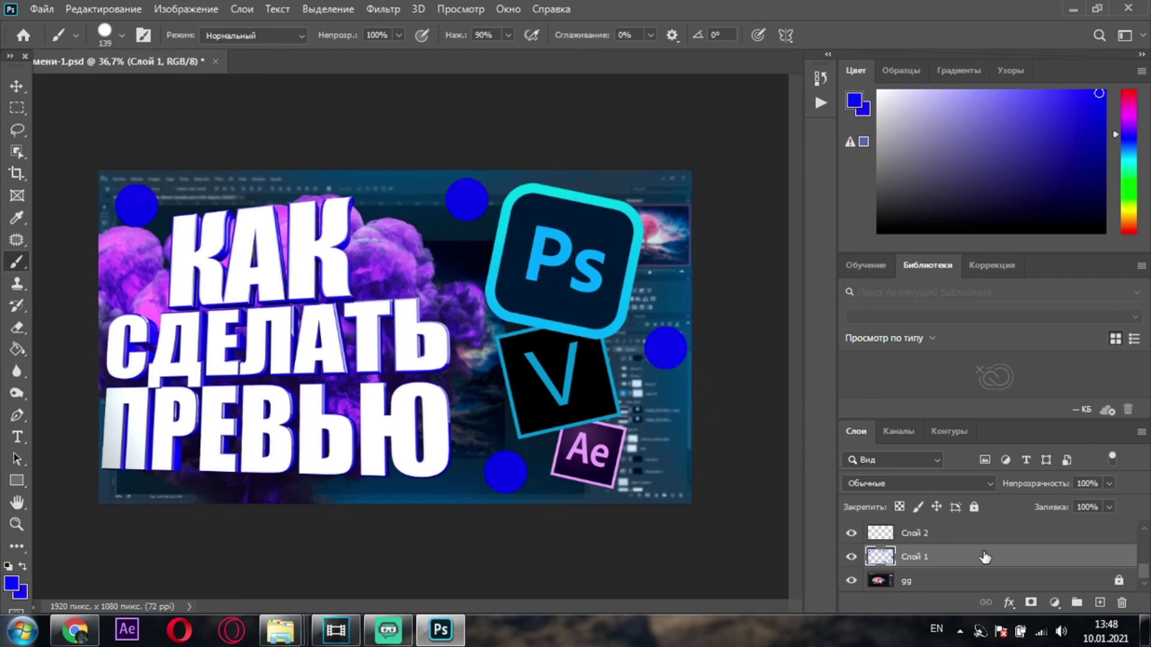
Step: Undo the last two dots and repaint large blue dots around the edges on Слой 2
key(ctrl+z)
key(ctrl+z)
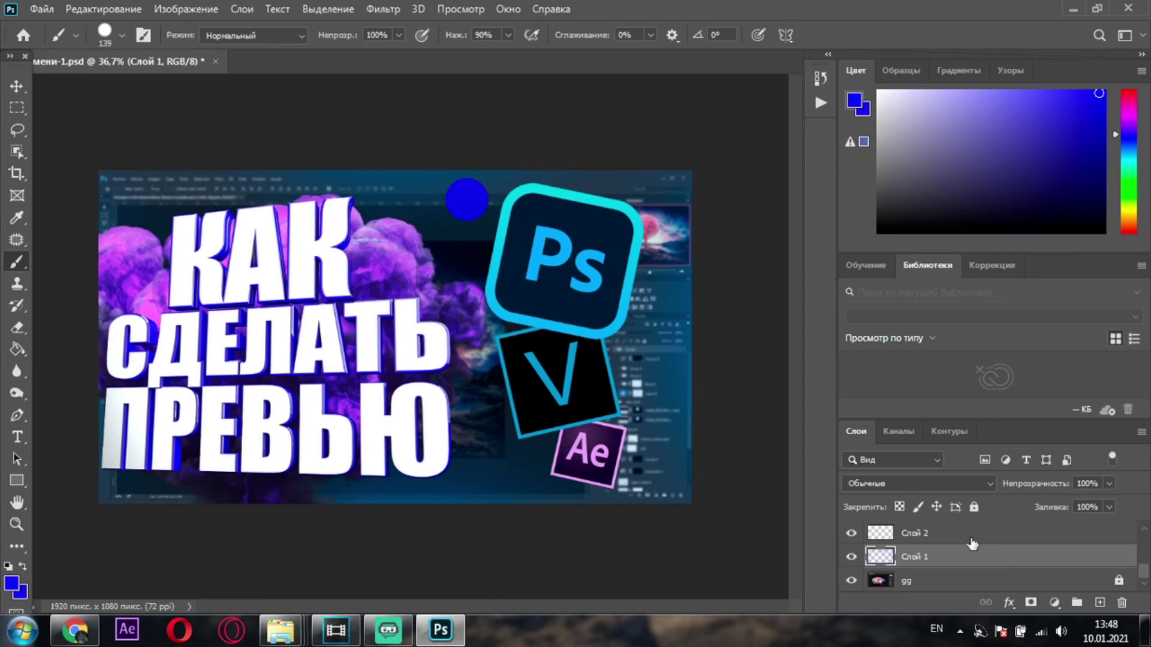
key(ctrl+z)
click(971, 535)
click(649, 351)
click(474, 461)
click(150, 198)
click(456, 229)
click(668, 210)
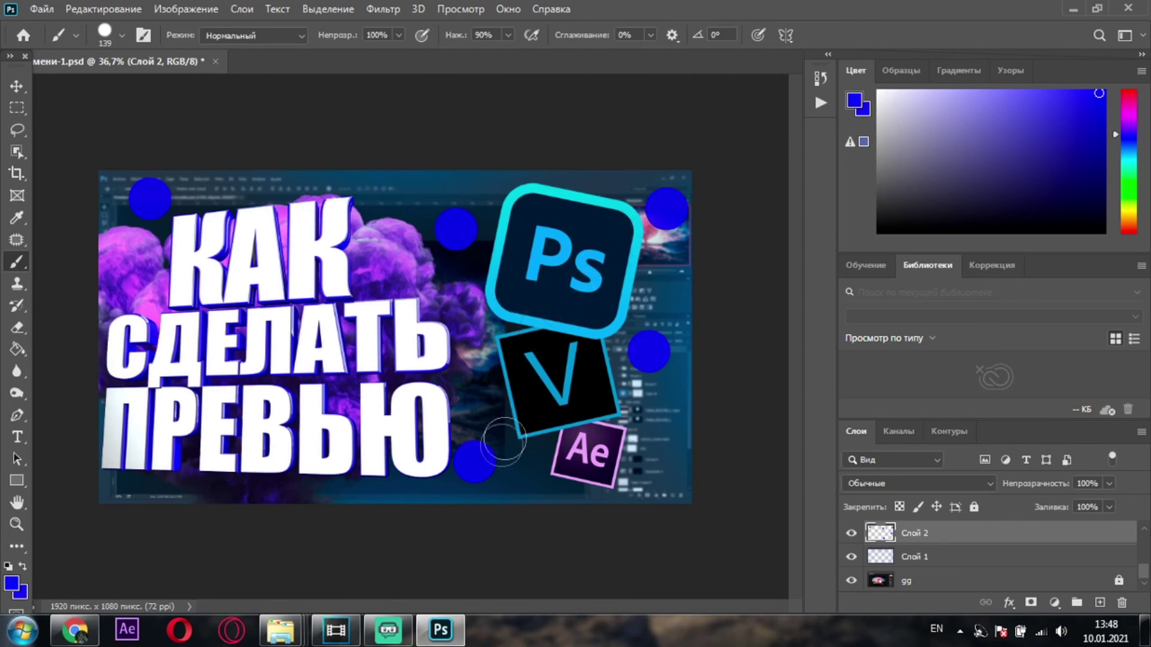
click(331, 476)
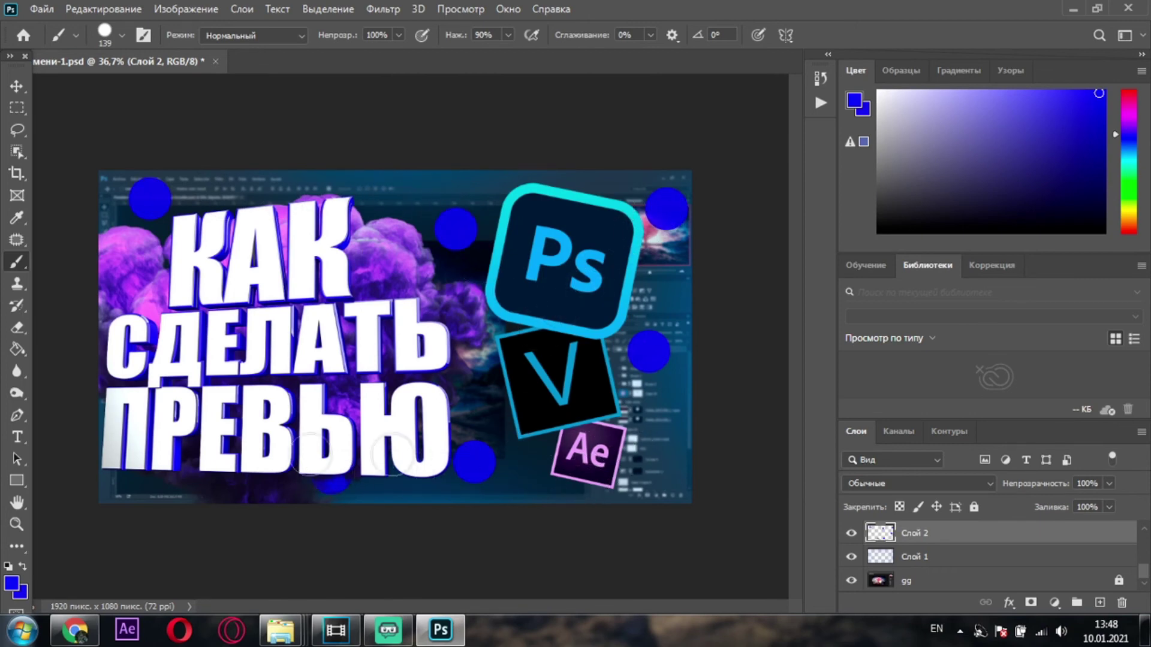
click(128, 484)
Step: Reduce the brush size and add smaller blue dots along the edges and near the logos
right_click(477, 390)
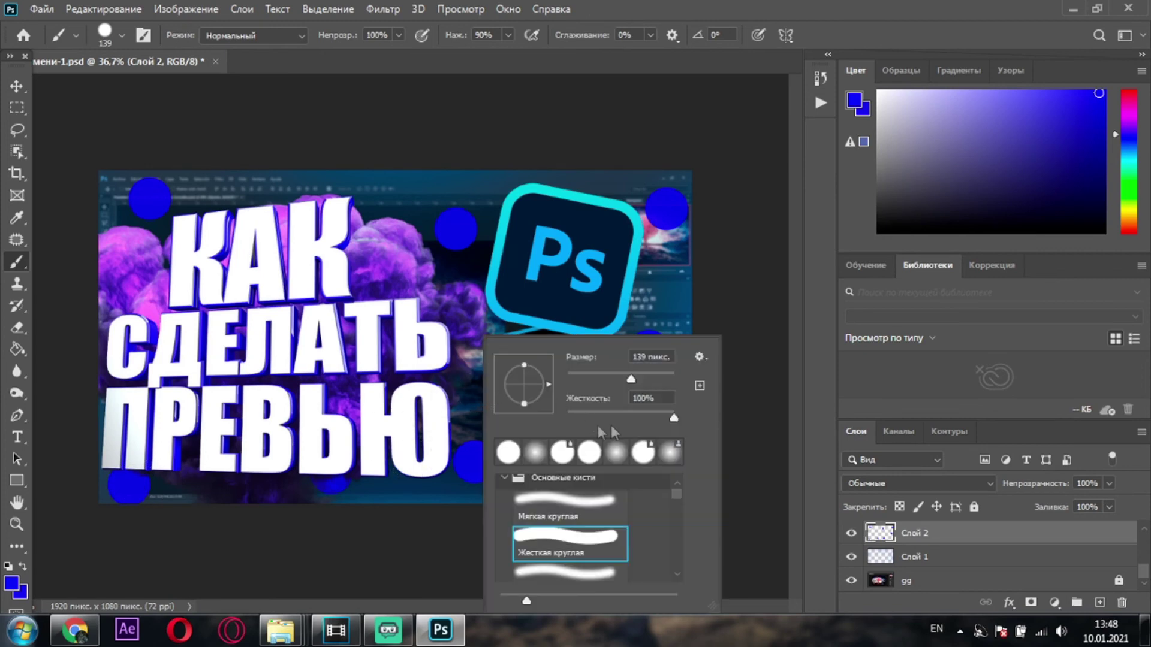
click(476, 372)
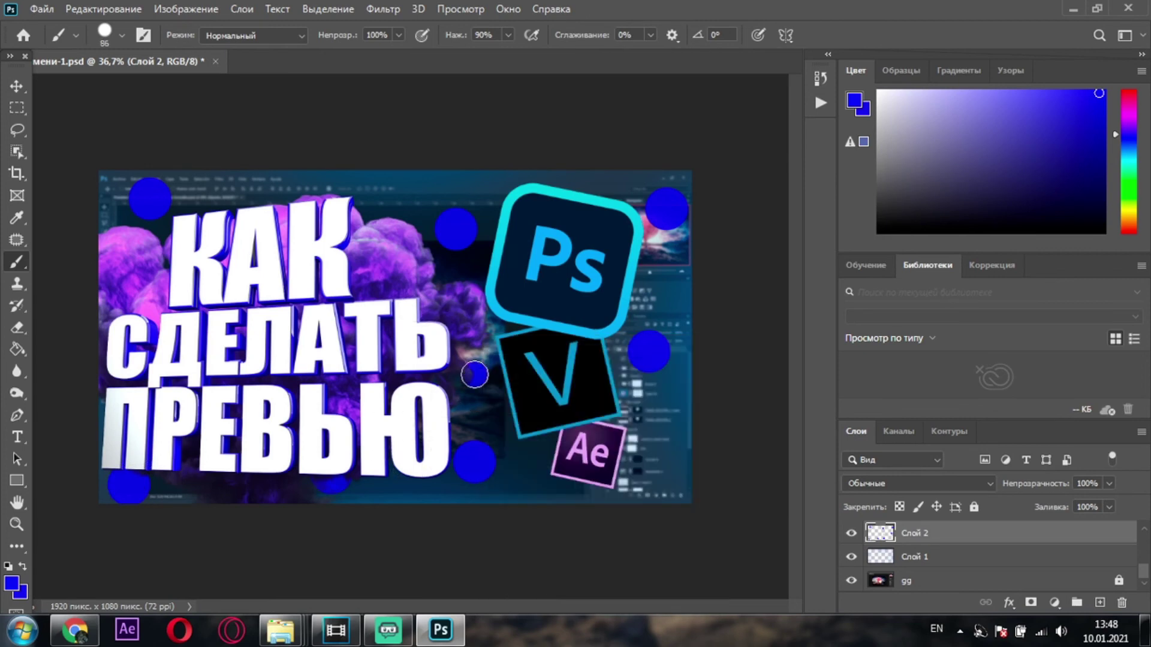
click(554, 433)
click(663, 490)
click(659, 423)
click(666, 289)
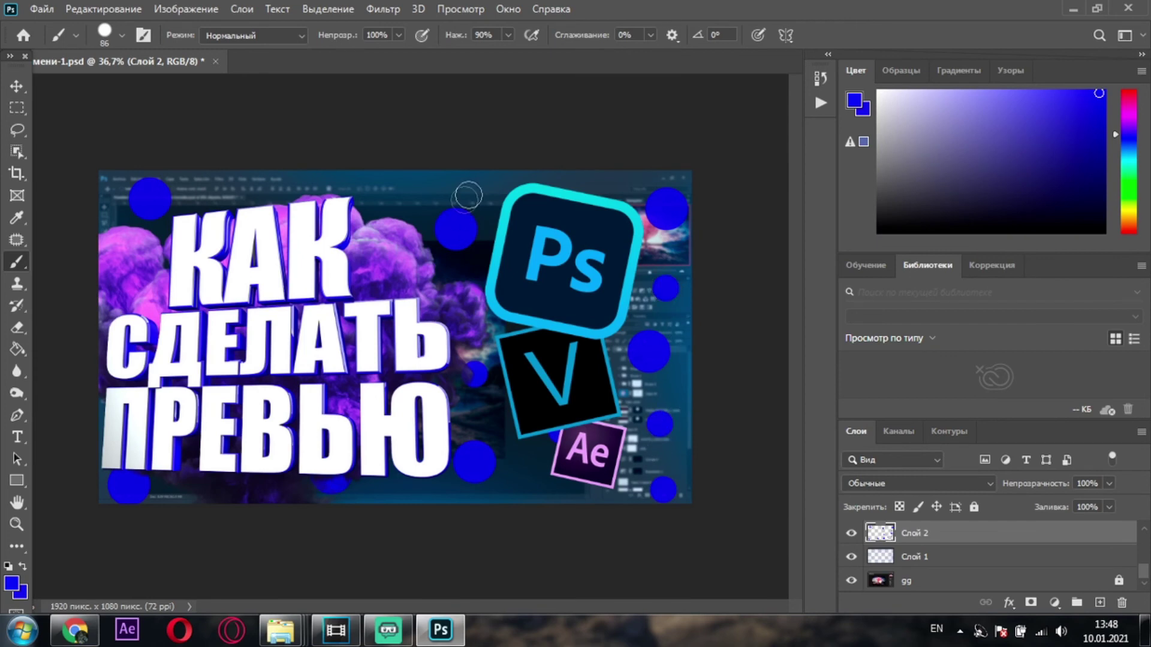
click(378, 189)
click(225, 190)
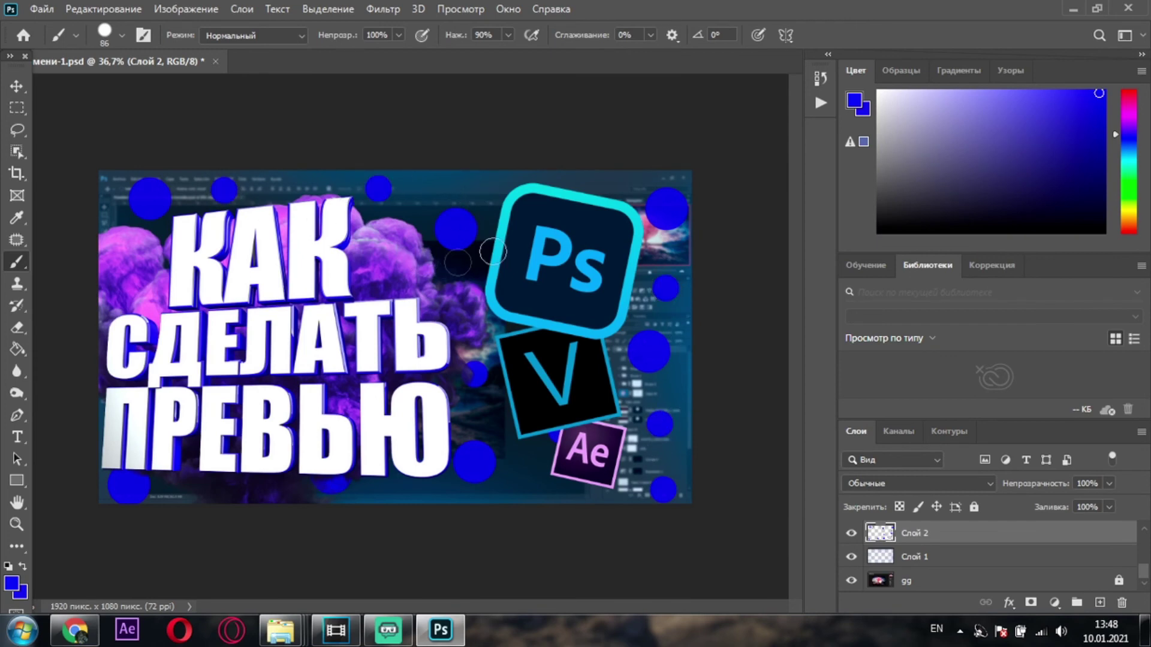
right_click(573, 259)
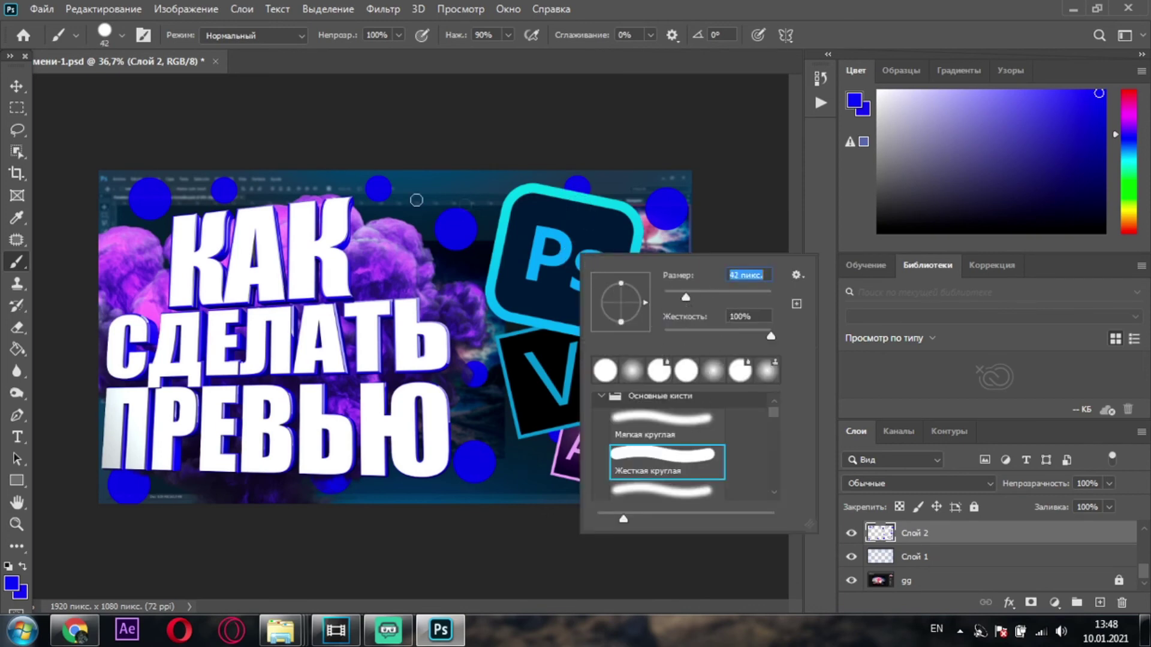
click(440, 191)
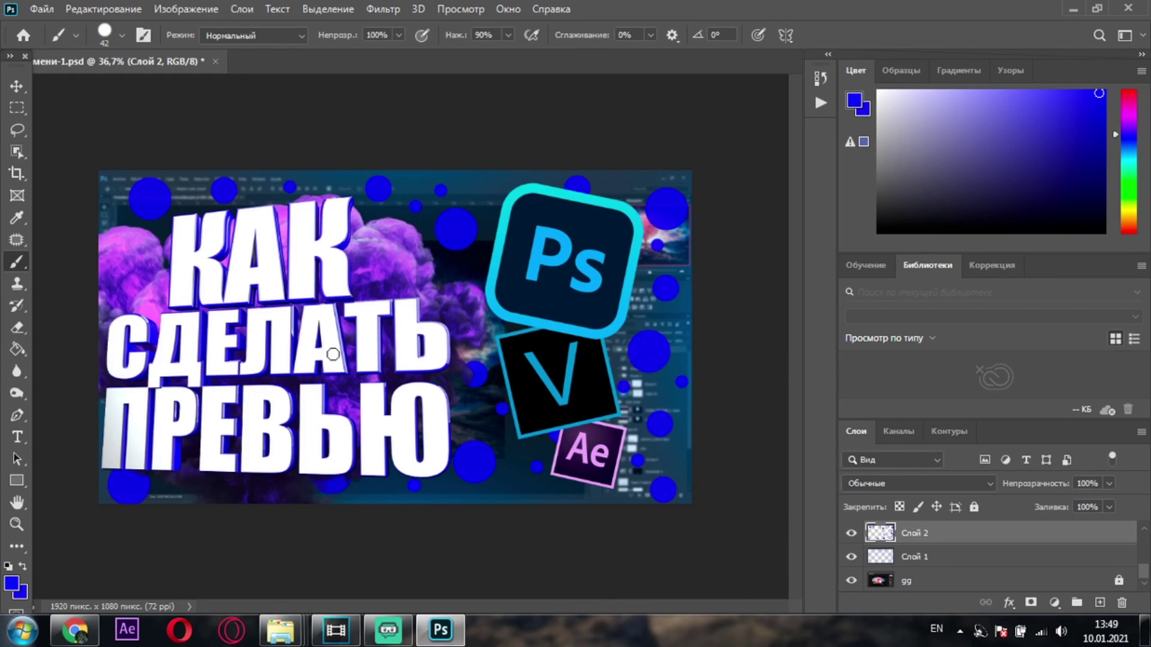
Step: Save a JPEG copy named gfgf in Рабочая папка at maximum quality 12
click(42, 9)
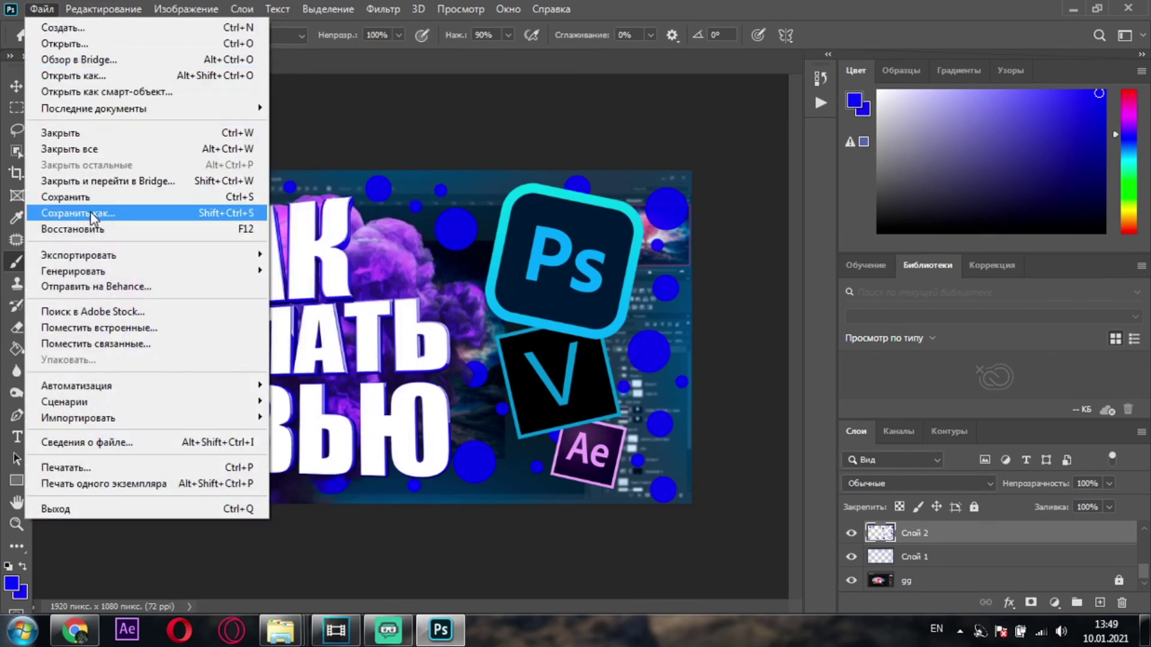
click(78, 213)
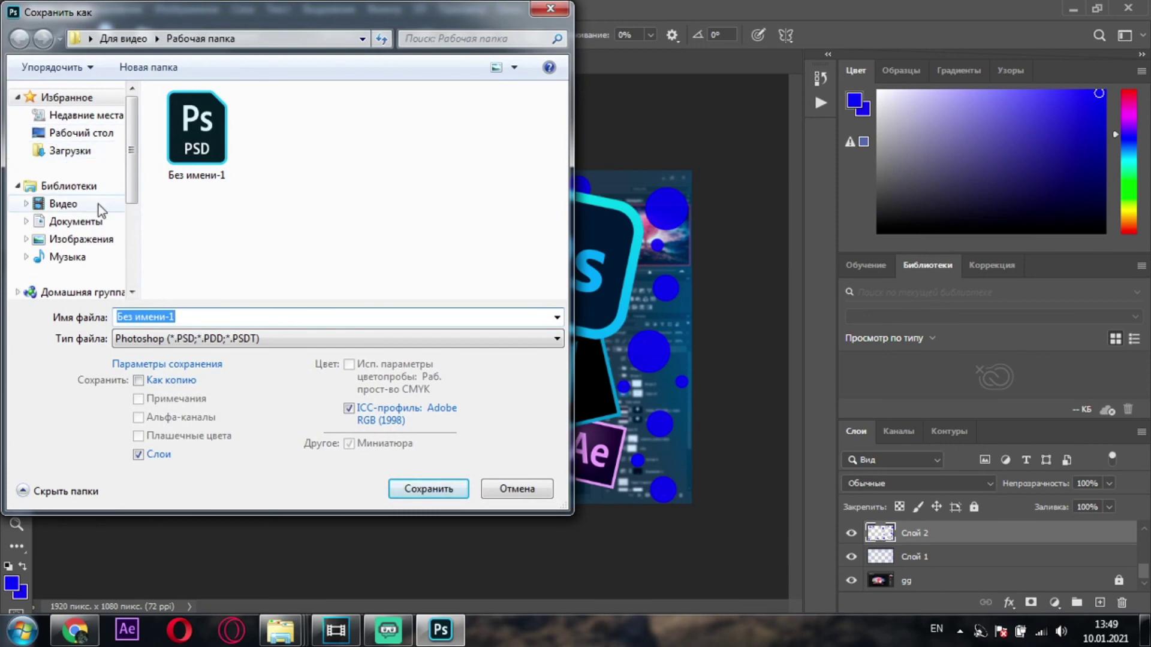
drag(131, 190, 139, 205)
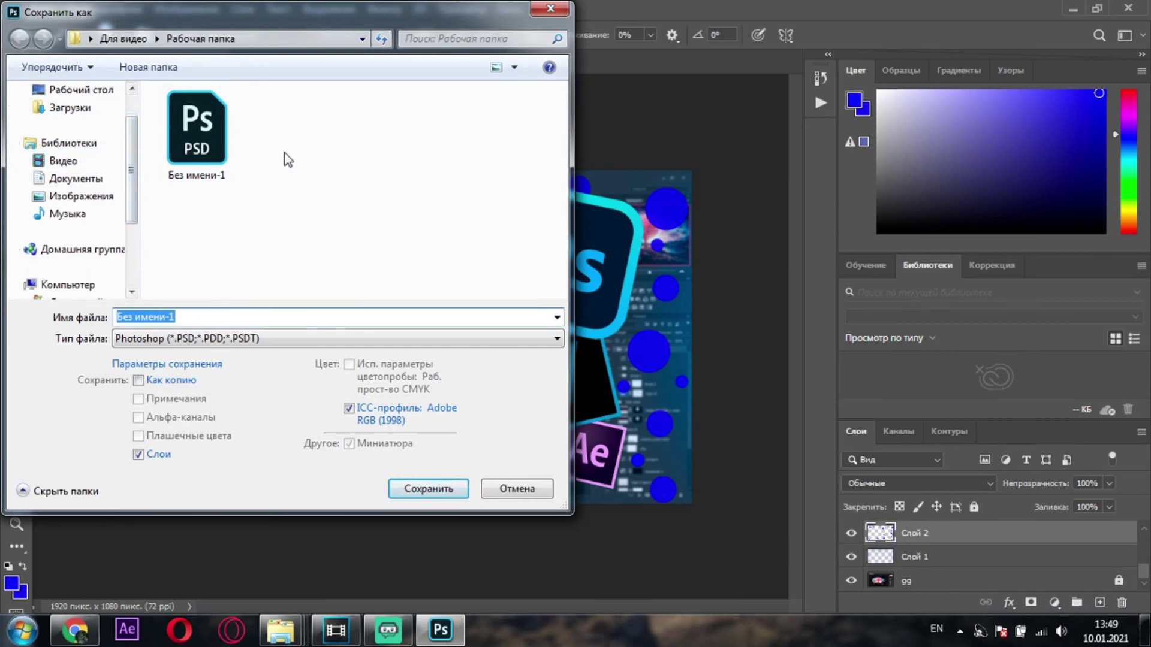
click(340, 345)
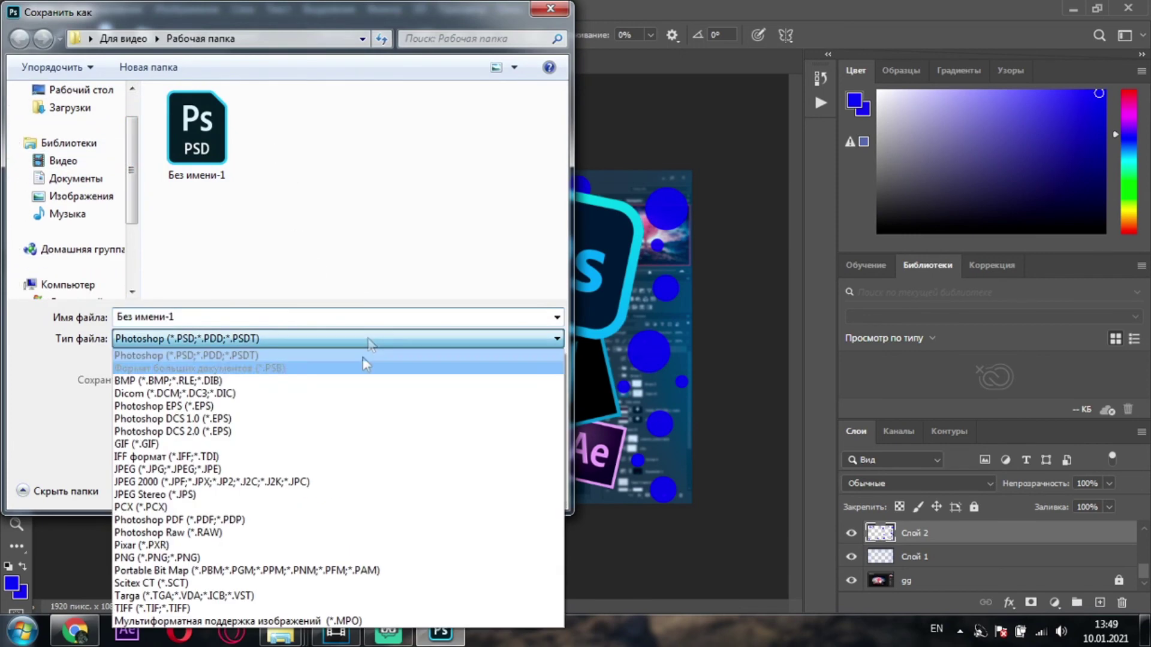
click(217, 470)
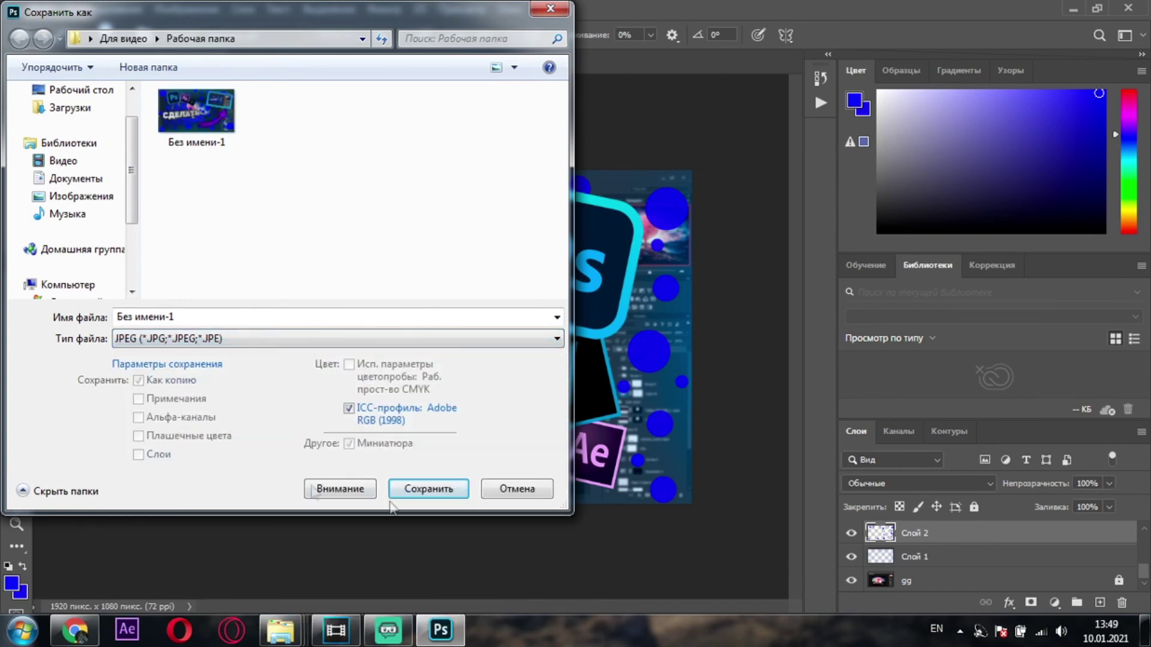
click(414, 492)
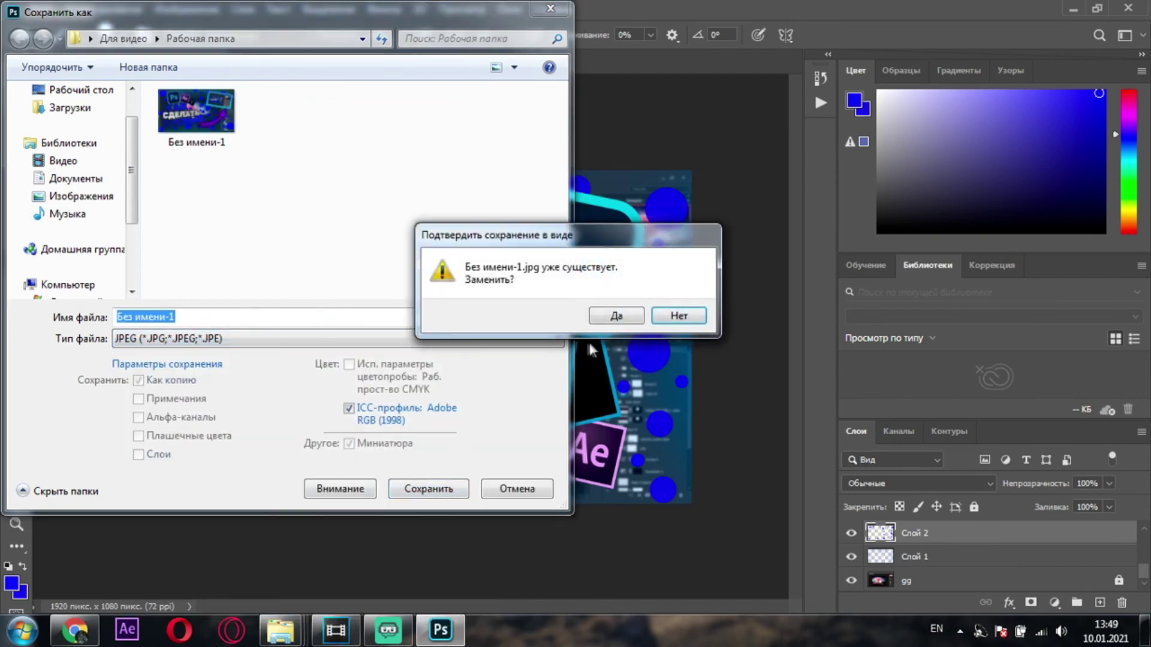
click(679, 318)
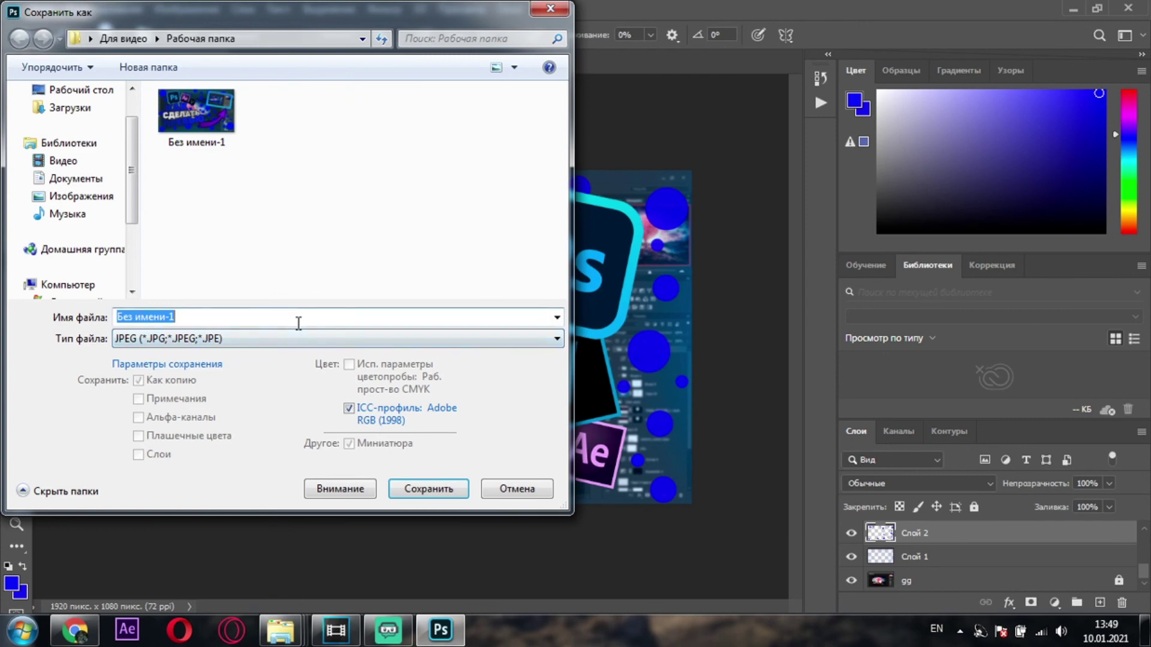
key(BackSpace)
text(gfgf)
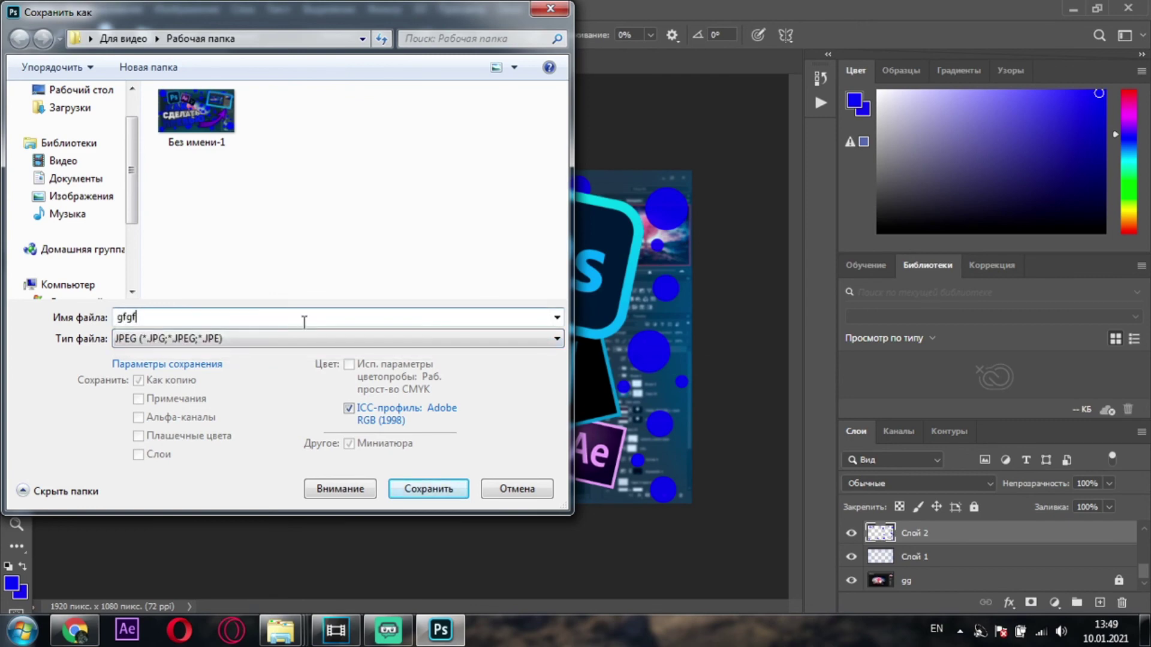
click(423, 491)
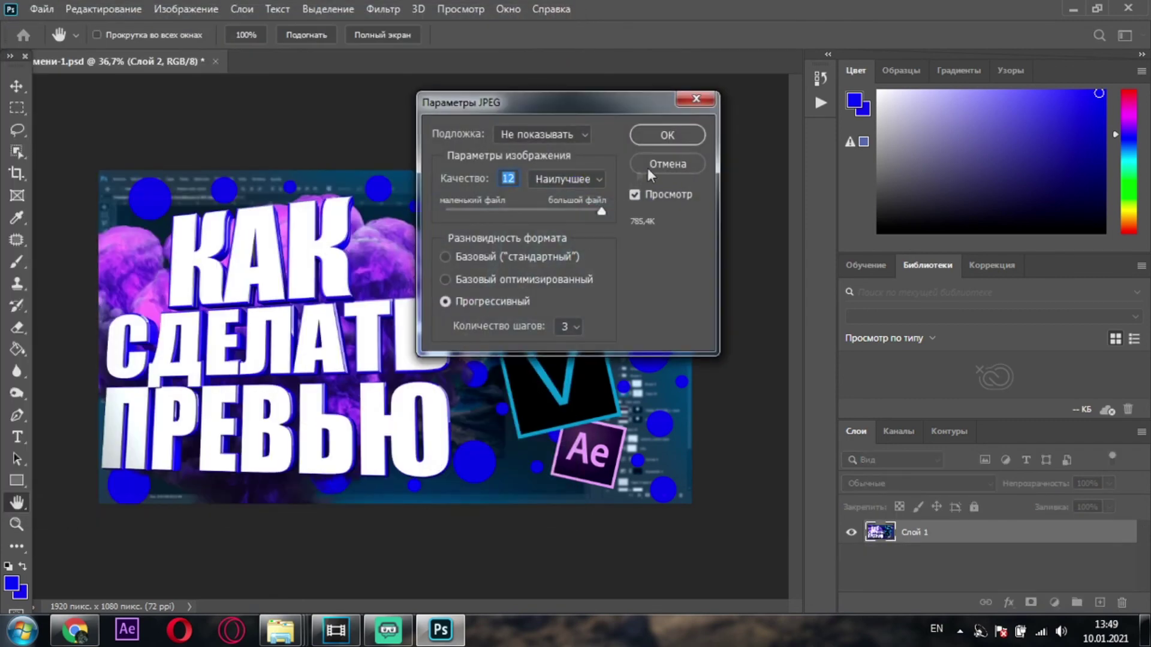
click(667, 135)
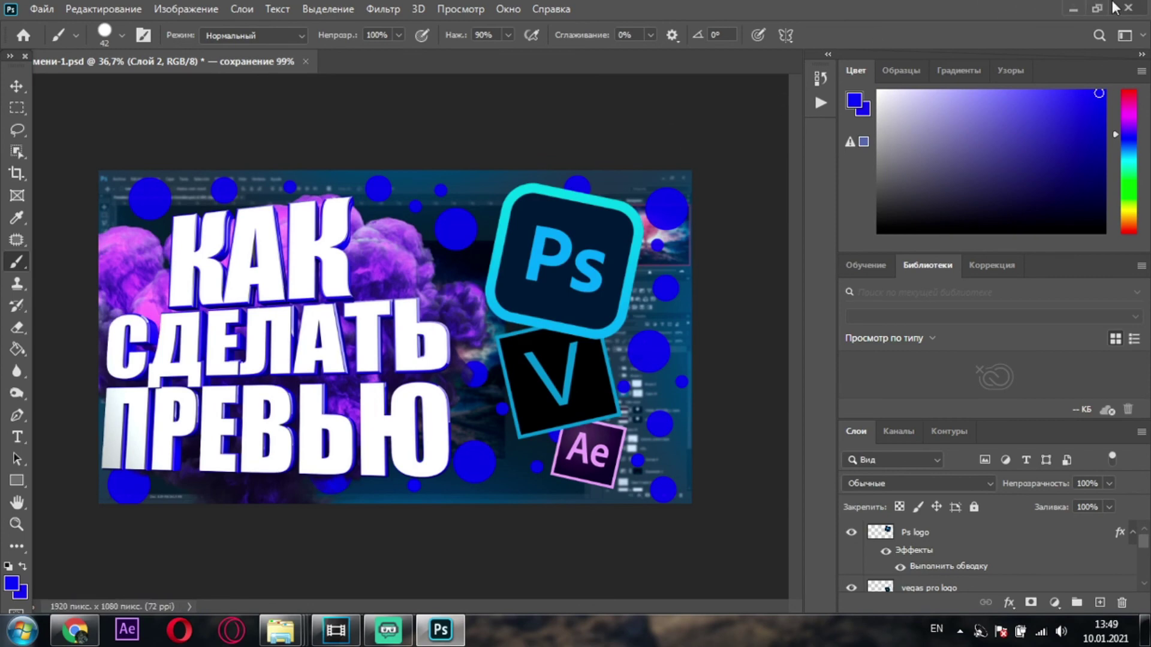
click(276, 640)
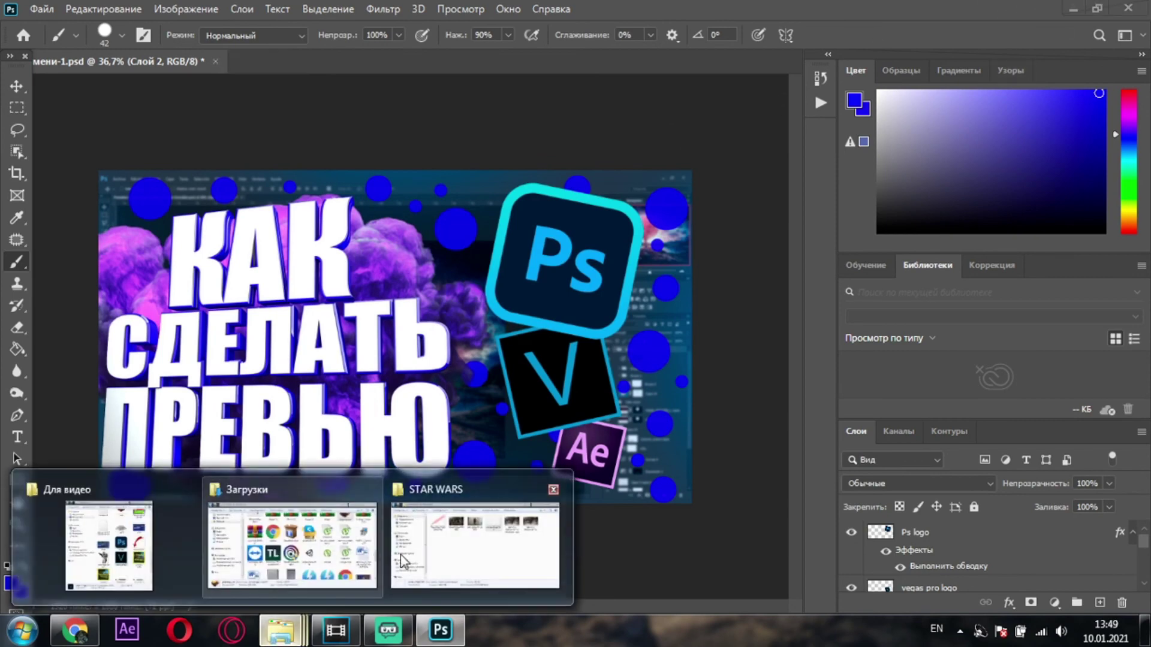
Step: Go into Рабочая папка in Explorer and open the gfgf image for viewing
click(140, 534)
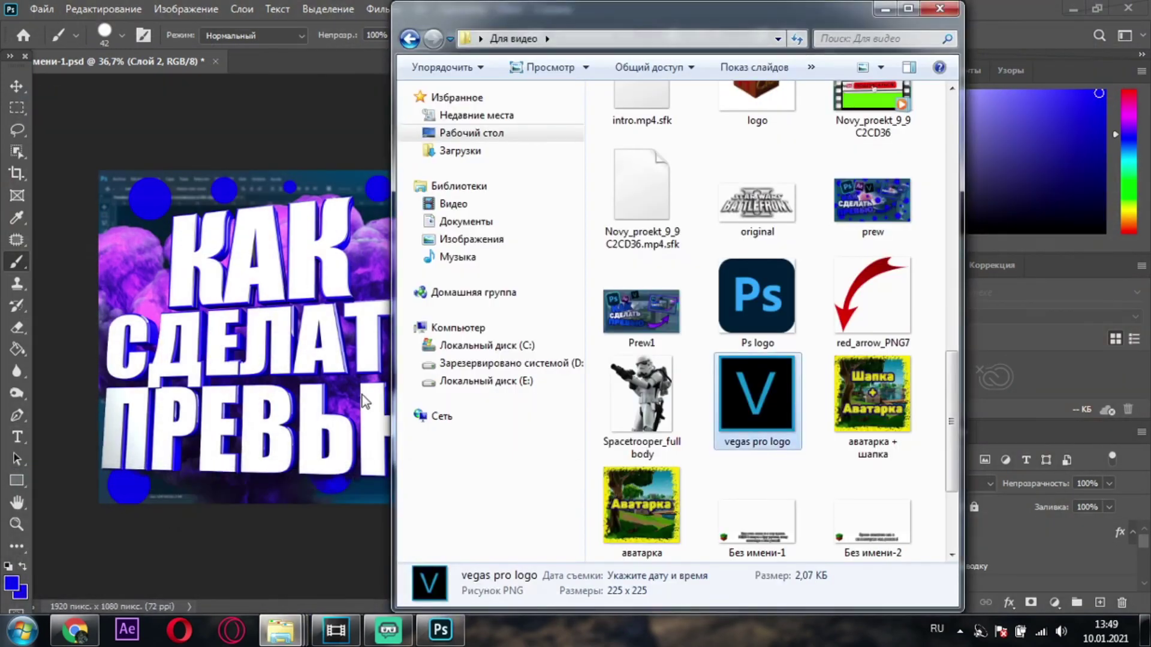
scroll(869, 240, up, 5)
click(895, 170)
double_click(640, 258)
double_click(734, 120)
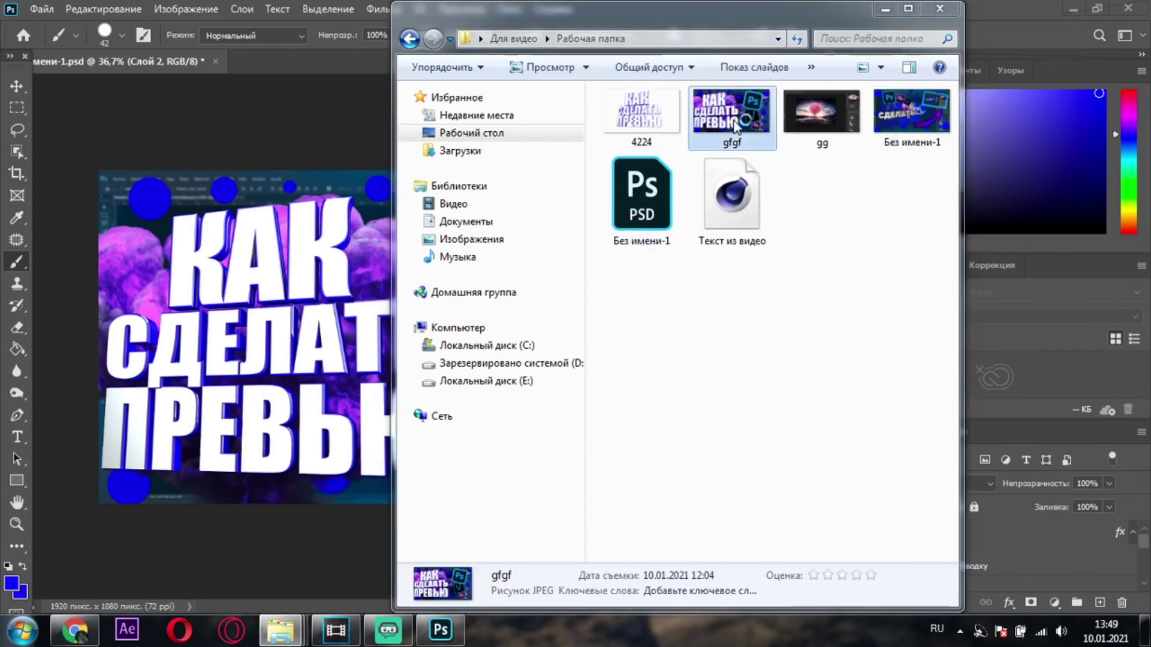